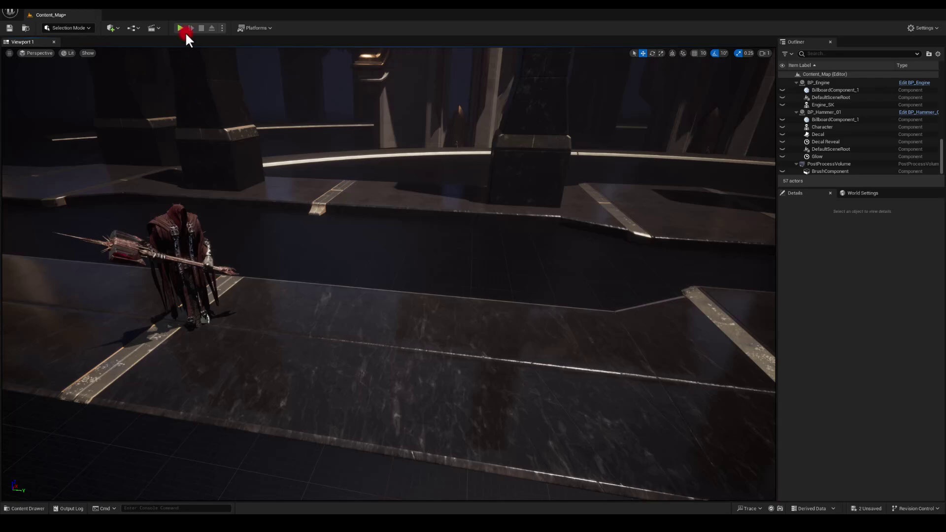
Play the level to preview the hammer character's ground impact effect, and stop the playback.
{"action": "left_click", "coordinate": [182, 29]}
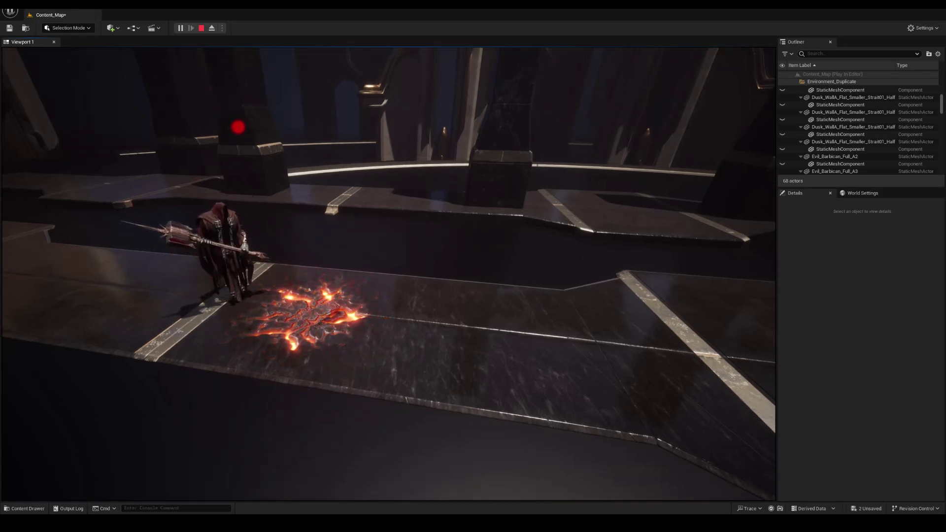
{"action": "key", "text": "Escape"}
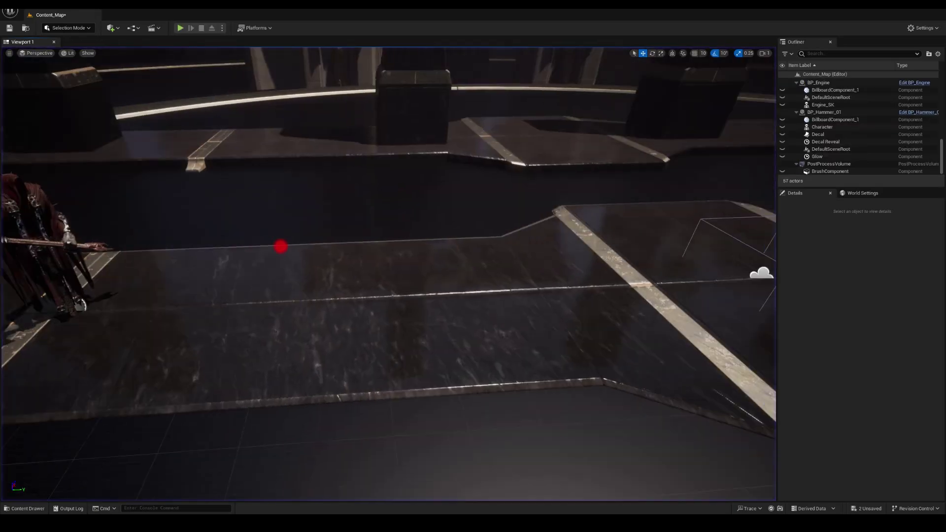
Place the Mi_Decal_01 decal on the floor and move it to about -471 along Y.
{"action": "key", "text": "ctrl+space"}
{"action": "right_click", "coordinate": [399, 297]}
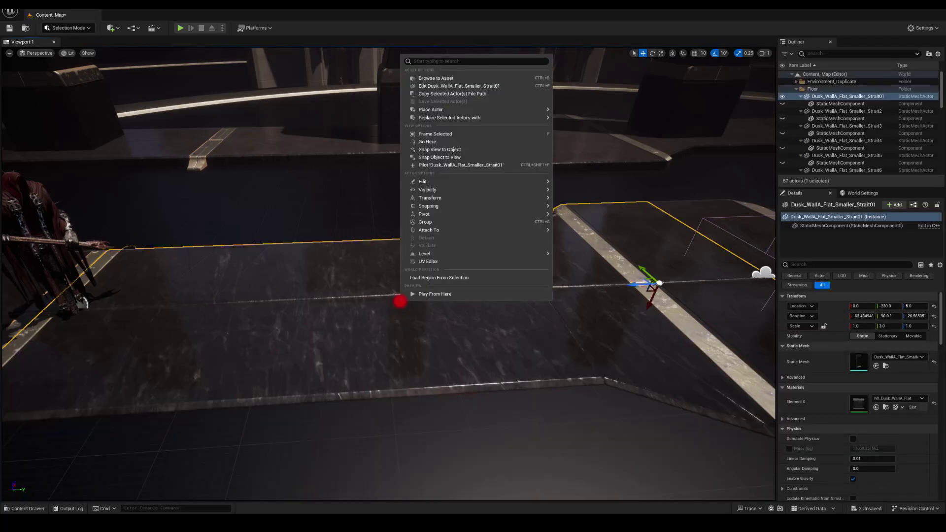
{"action": "mouse_move", "coordinate": [429, 109]}
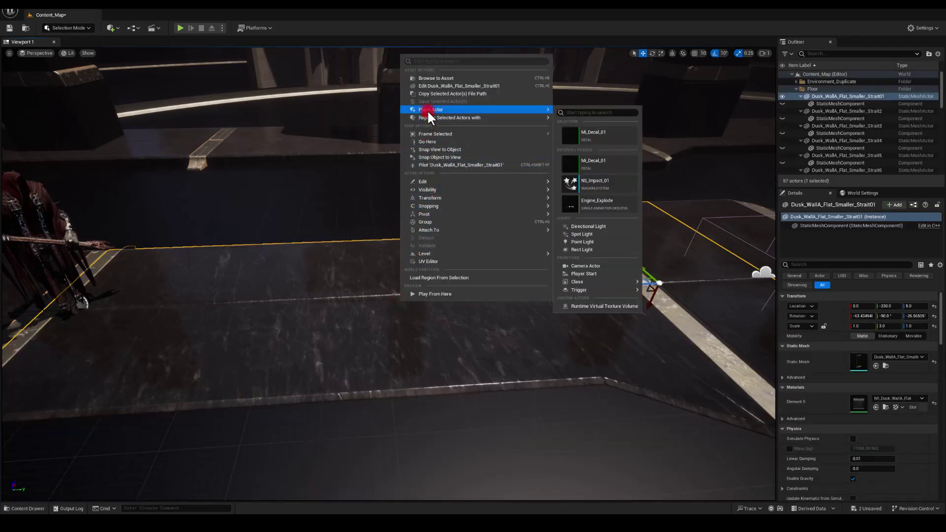
{"action": "left_click", "coordinate": [566, 129]}
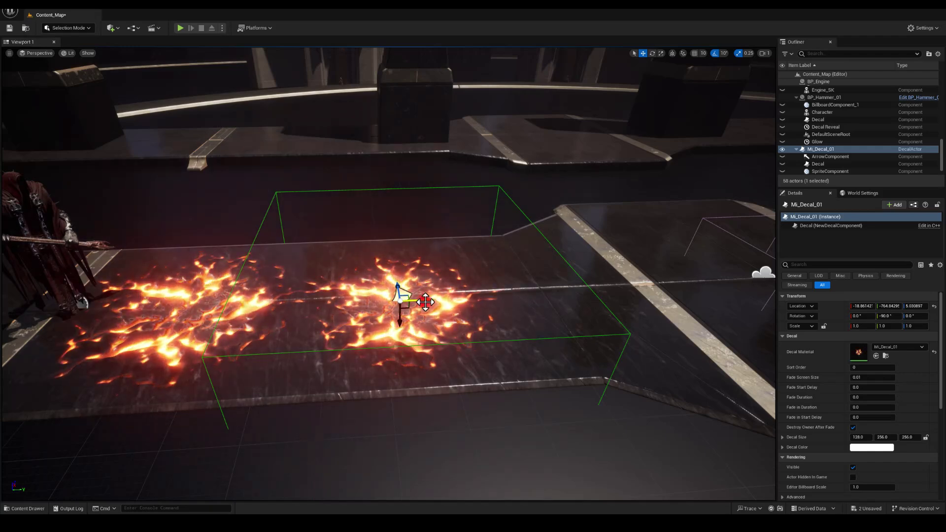
{"action": "left_click_drag", "start_coordinate": [425, 302], "coordinate": [482, 302], "text": "shift"}
{"action": "right_click_drag", "start_coordinate": [482, 302], "coordinate": [498, 302]}
{"action": "key", "text": "g"}
{"action": "mouse_move", "coordinate": [401, 317]}
{"action": "right_mouse_down"}
{"action": "mouse_move", "coordinate": [409, 332]}
{"action": "mouse_move", "coordinate": [426, 333]}
{"action": "mouse_move", "coordinate": [397, 317]}
{"action": "right_mouse_up"}
Examine the decal textures in the Files folder of the June project content.
{"action": "key", "text": "ctrl+space"}
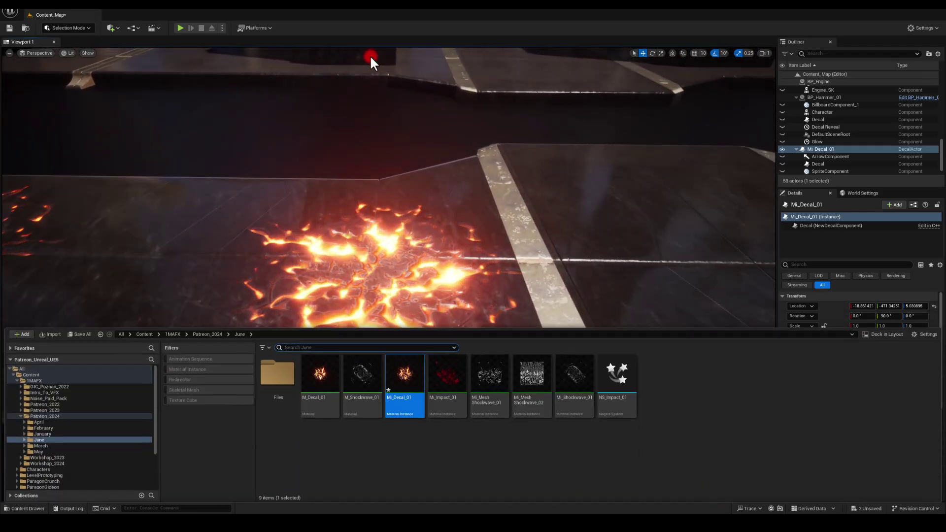
{"action": "left_click", "coordinate": [269, 370]}
{"action": "double_click", "coordinate": [270, 371]}
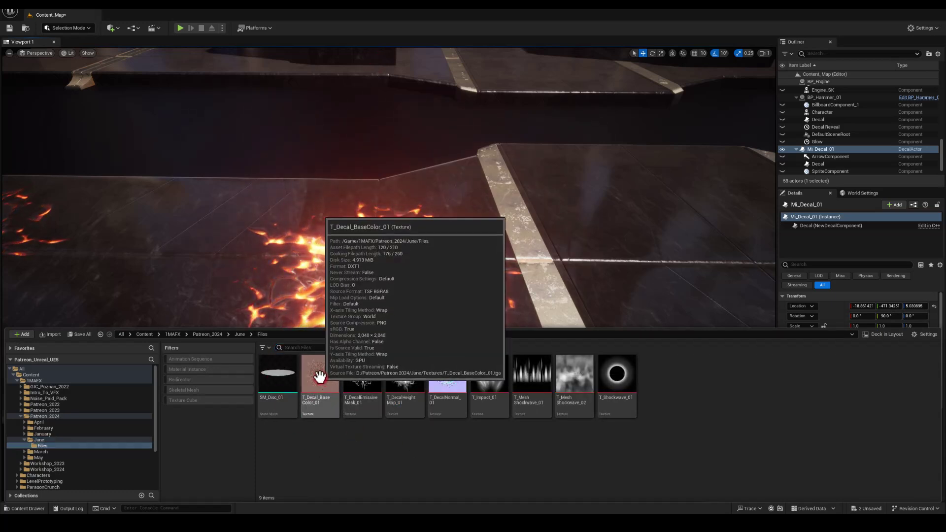
{"action": "mouse_move", "coordinate": [369, 382]}
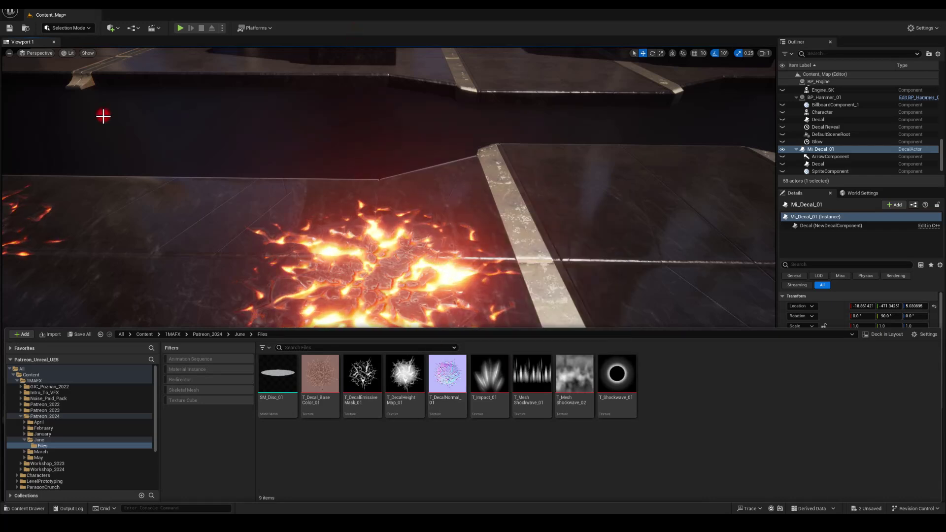
{"action": "key", "text": "ctrl+space"}
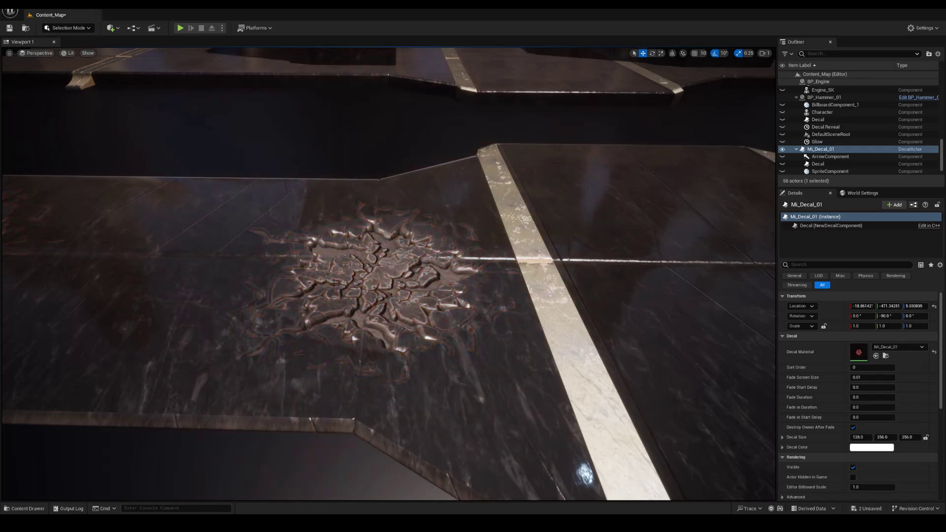
Examine the cracked ground decal's depth and shape from several viewing angles and distances.
{"action": "right_click_drag", "start_coordinate": [339, 301], "coordinate": [358, 314]}
{"action": "left_click_drag", "start_coordinate": [359, 315], "coordinate": [357, 274]}
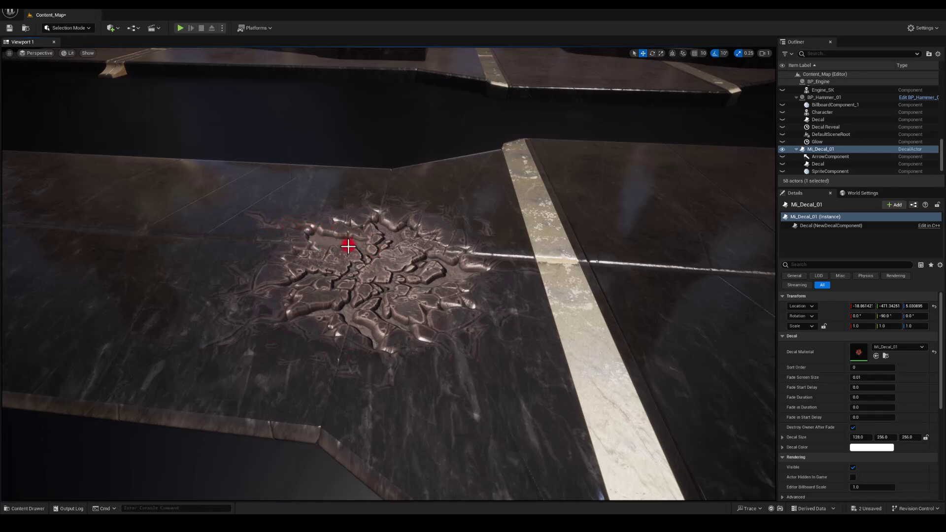
{"action": "key", "text": "s"}
{"action": "mouse_move", "coordinate": [337, 284]}
{"action": "right_mouse_down"}
{"action": "mouse_move", "coordinate": [332, 274]}
{"action": "mouse_move", "coordinate": [336, 299]}
{"action": "right_mouse_up"}
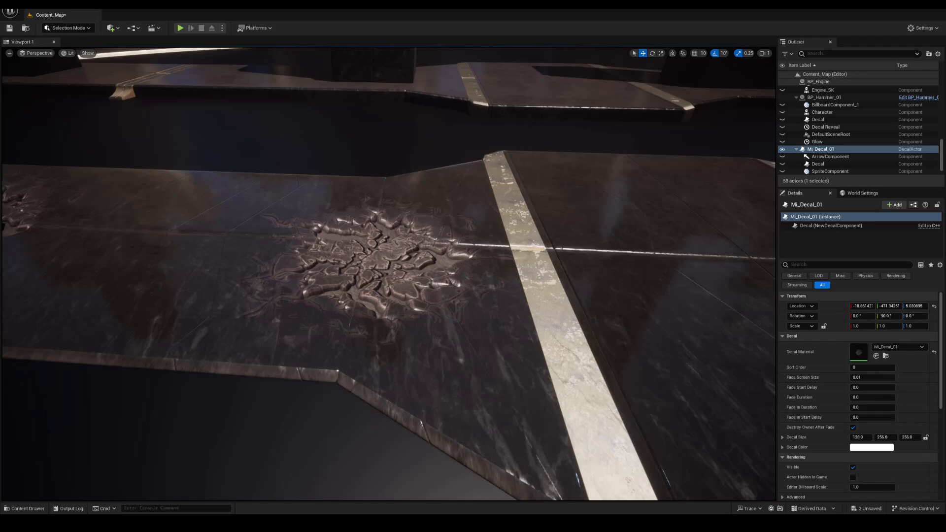
{"action": "right_click_drag", "start_coordinate": [236, 255], "coordinate": [193, 226]}
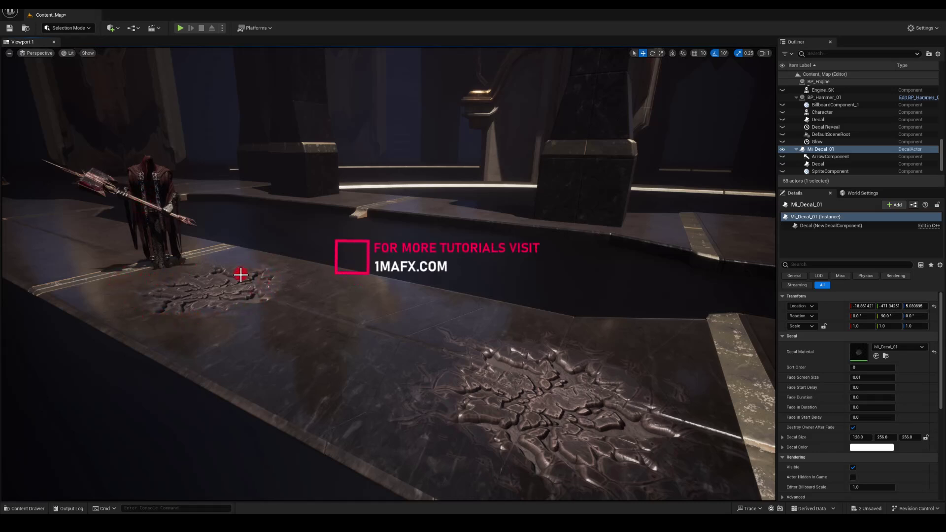
{"action": "right_click_drag", "start_coordinate": [226, 190], "coordinate": [247, 243]}
Play the level again, view the impact over the floor decals up close, and stop the playback.
{"action": "left_click", "coordinate": [184, 31]}
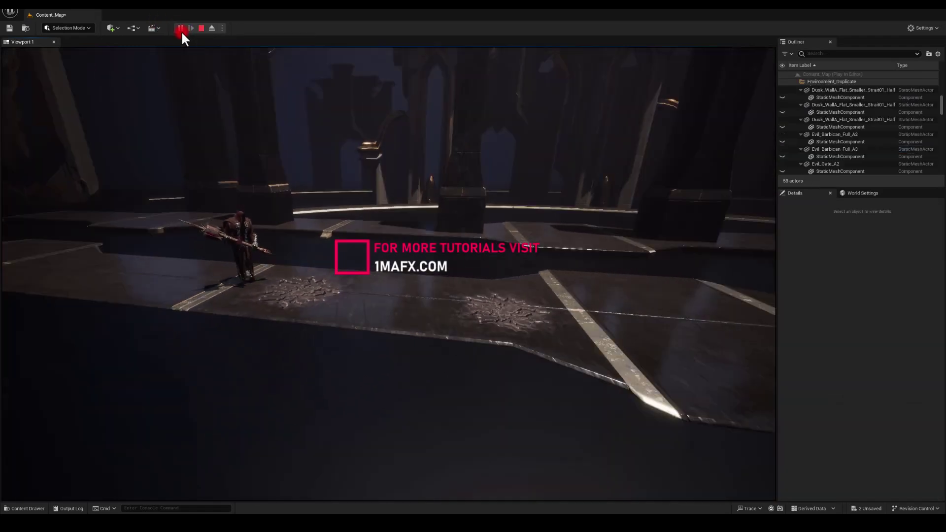
{"action": "key", "text": "w"}
{"action": "key", "text": "w"}
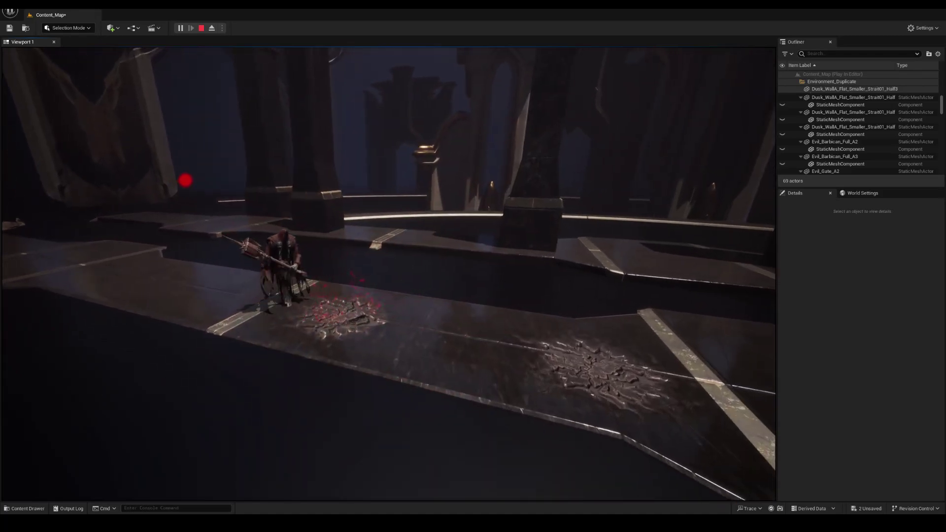
{"action": "key", "text": "Escape"}
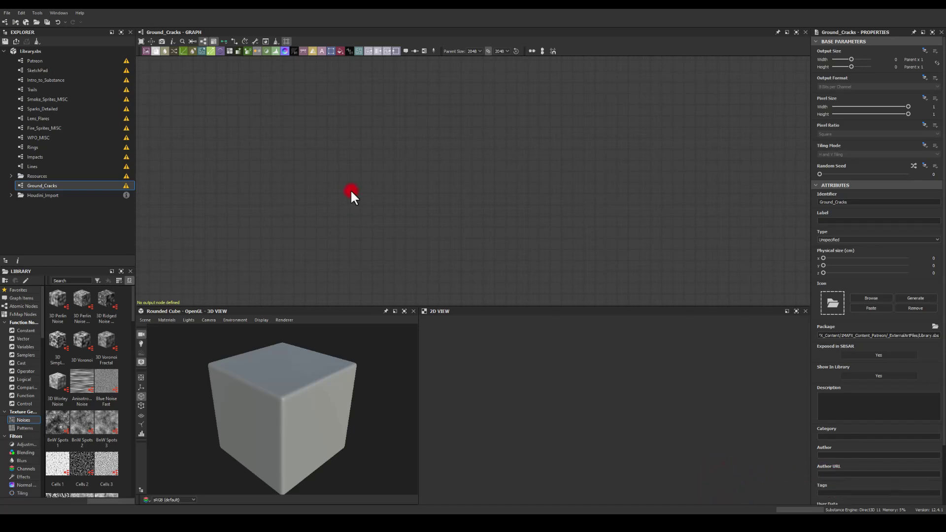
In Substance 3D Designer, add a Perlin Noise node to the Ground_Cracks graph.
{"action": "key", "text": "space"}
{"action": "type", "text": "perlin"}
{"action": "key", "text": "Return"}
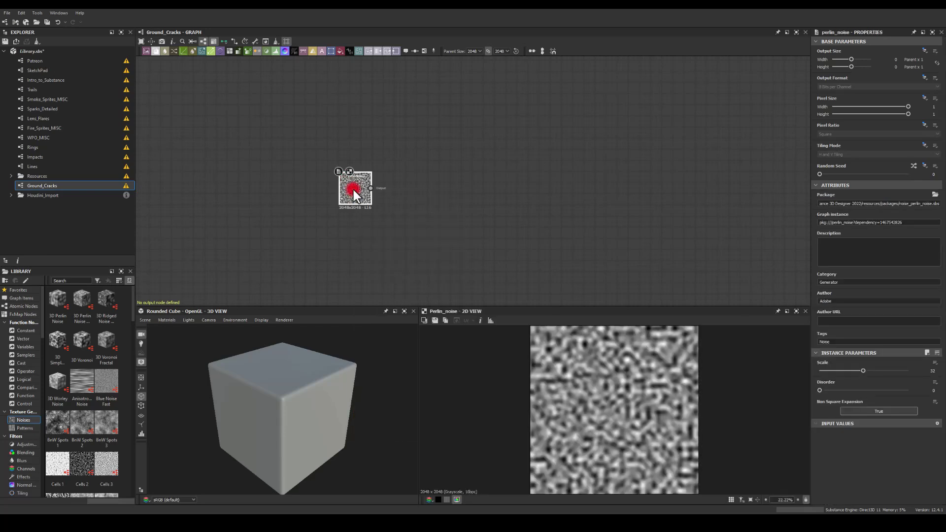
Feed the Perlin Noise into a new Cross Section node with the drawing style Gradient mirrored.
{"action": "left_click_drag", "start_coordinate": [342, 186], "coordinate": [401, 181]}
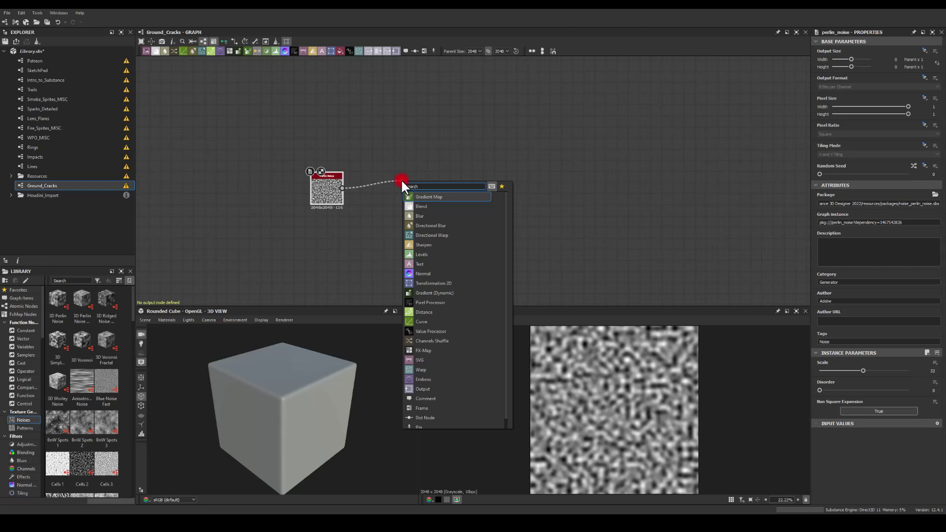
{"action": "type", "text": "cro"}
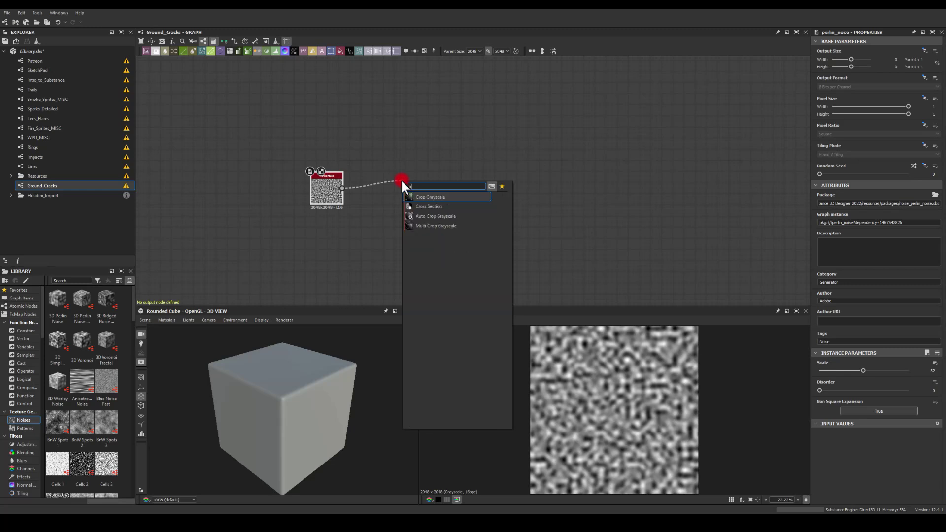
{"action": "type", "text": "ss"}
{"action": "key", "text": "Return"}
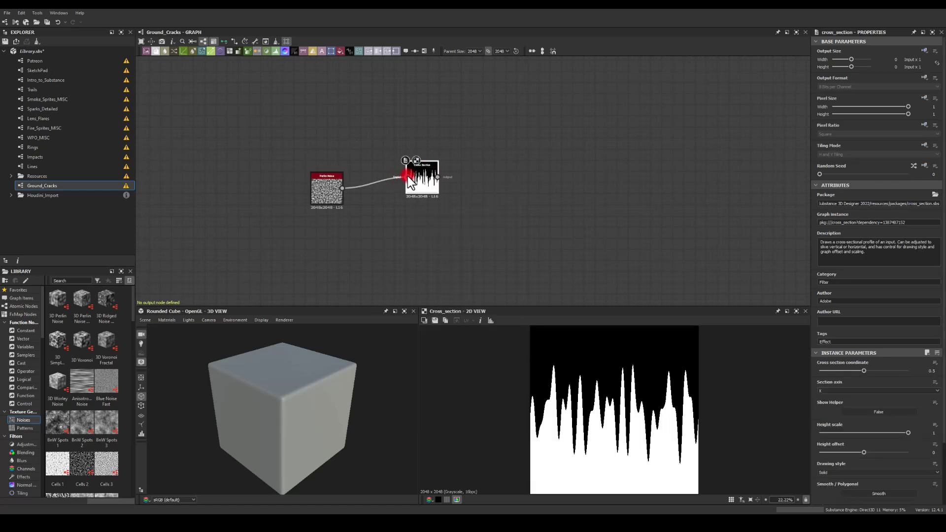
{"action": "left_click_drag", "start_coordinate": [411, 176], "coordinate": [389, 194]}
{"action": "left_click", "coordinate": [826, 473]}
{"action": "left_click", "coordinate": [829, 486]}
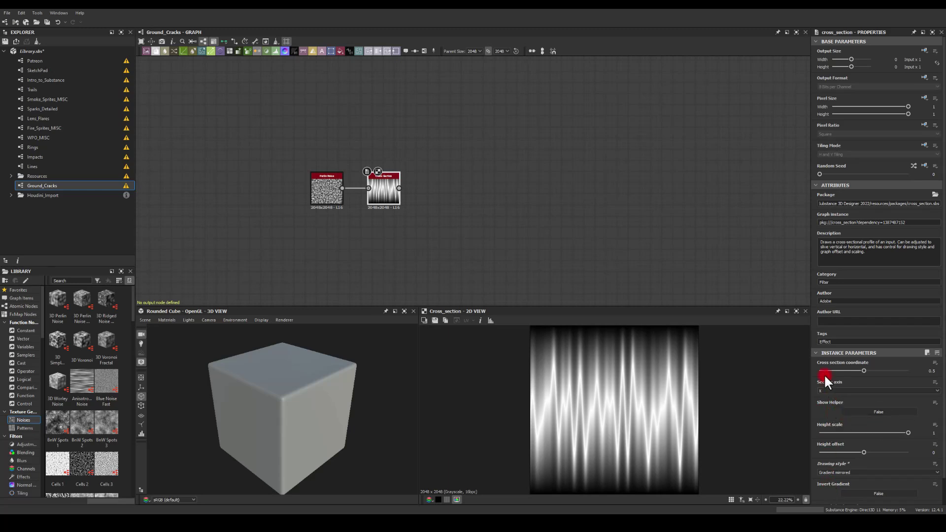
Set the Perlin Noise node's scale to 3.
{"action": "left_click", "coordinate": [333, 190]}
{"action": "scroll", "coordinate": [345, 182], "scroll_direction": "up", "scroll_amount": 5}
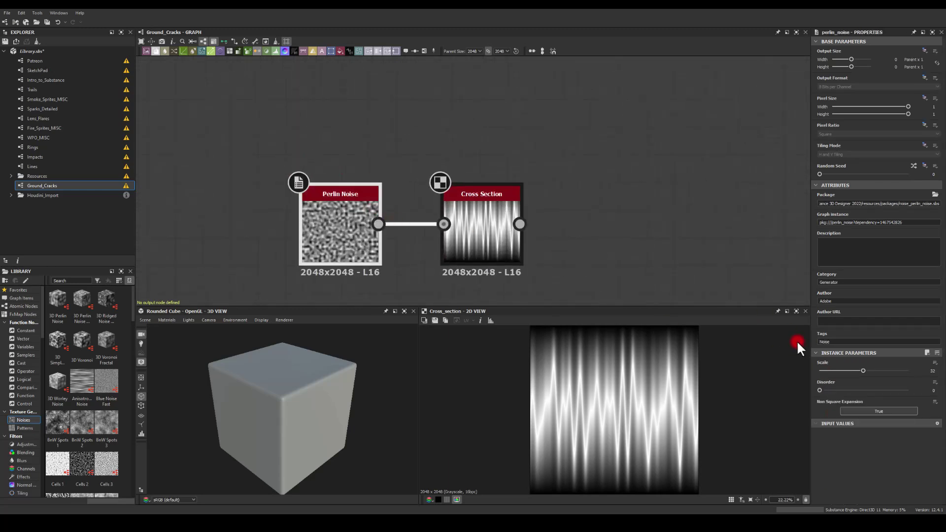
{"action": "left_click", "coordinate": [854, 368]}
{"action": "left_click_drag", "start_coordinate": [854, 367], "coordinate": [824, 366]}
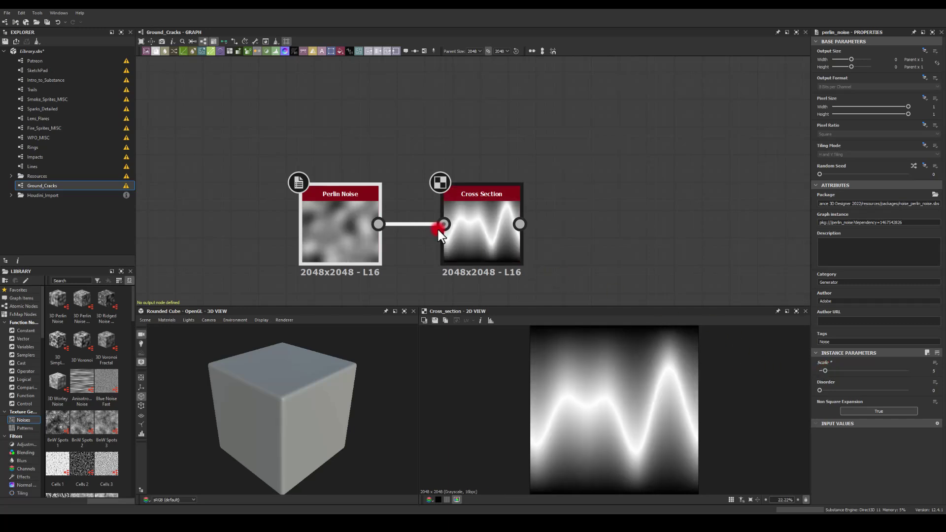
Set the Cross Section node's cross section coordinate to 0.34.
{"action": "left_click", "coordinate": [497, 199]}
{"action": "mouse_move", "coordinate": [842, 372]}
{"action": "left_mouse_down"}
{"action": "mouse_move", "coordinate": [806, 370]}
{"action": "mouse_move", "coordinate": [879, 374]}
{"action": "mouse_move", "coordinate": [848, 374]}
{"action": "left_mouse_up"}
{"action": "middle_click_drag", "start_coordinate": [622, 199], "coordinate": [443, 148]}
{"action": "middle_click_drag", "start_coordinate": [408, 179], "coordinate": [463, 187]}
{"action": "scroll", "coordinate": [400, 167], "scroll_direction": "down", "scroll_amount": 1}
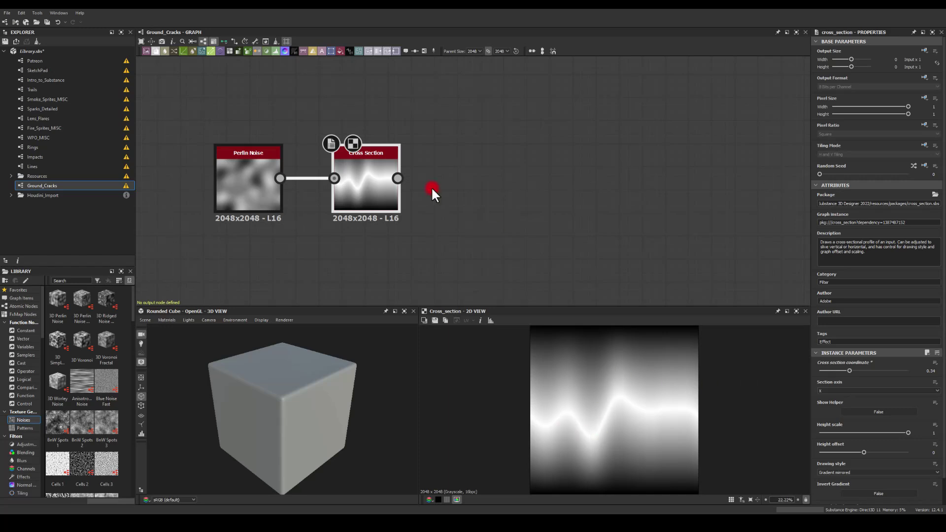
Connect the Cross Section to a new Histogram Scan node with position 0.13 and contrast 0.22.
{"action": "left_click_drag", "start_coordinate": [398, 178], "coordinate": [463, 178]}
{"action": "type", "text": "histogram"}
{"action": "left_click", "coordinate": [495, 220]}
{"action": "left_click_drag", "start_coordinate": [824, 368], "coordinate": [838, 386]}
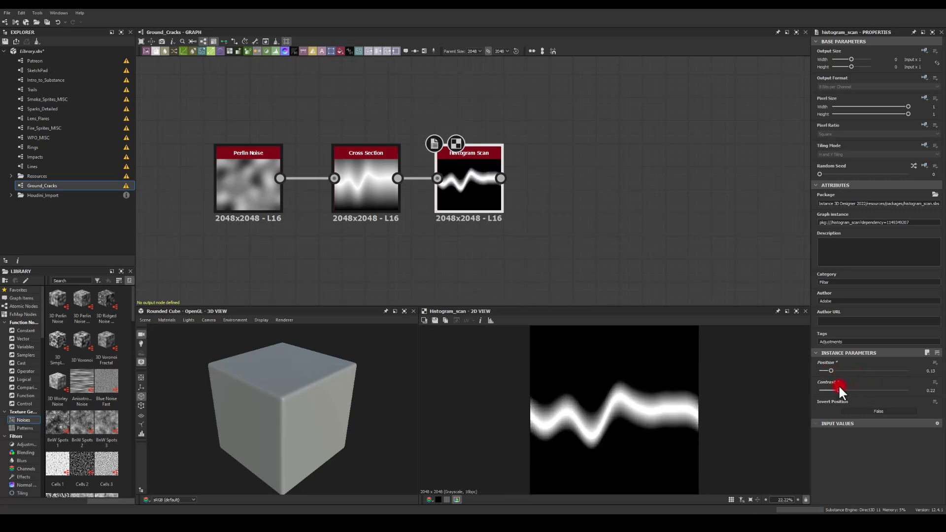
Add a Transformation 2D node after the Histogram Scan and rotate the pattern 90 degrees clockwise.
{"action": "left_click_drag", "start_coordinate": [501, 178], "coordinate": [582, 179]}
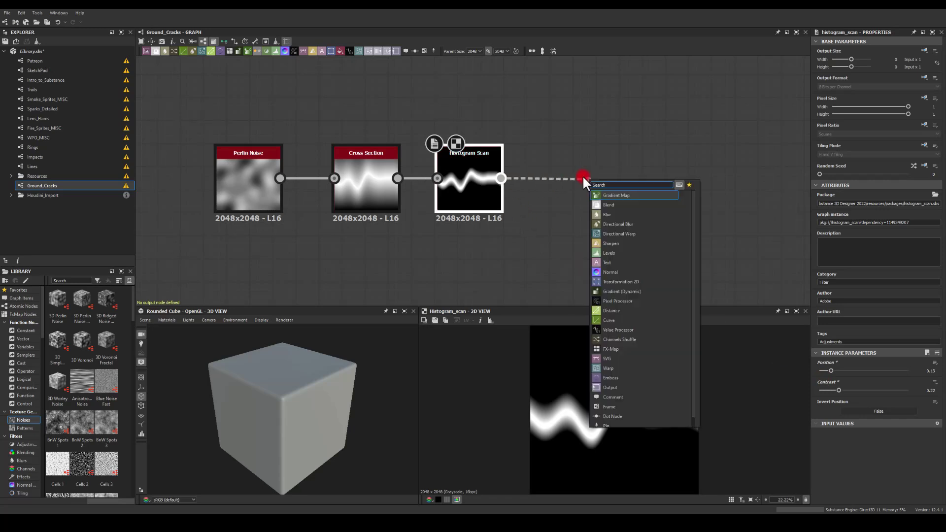
{"action": "type", "text": "transform"}
{"action": "key", "text": "Return"}
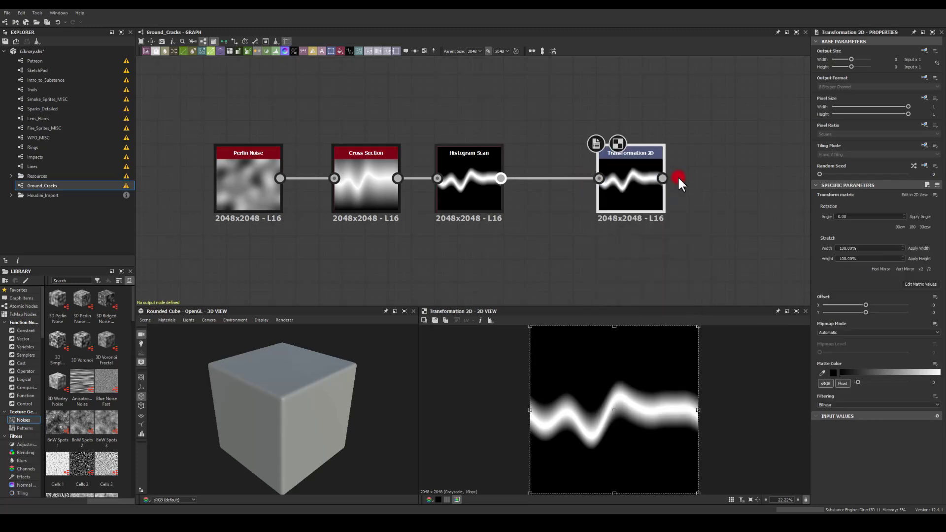
{"action": "left_click_drag", "start_coordinate": [626, 178], "coordinate": [563, 179]}
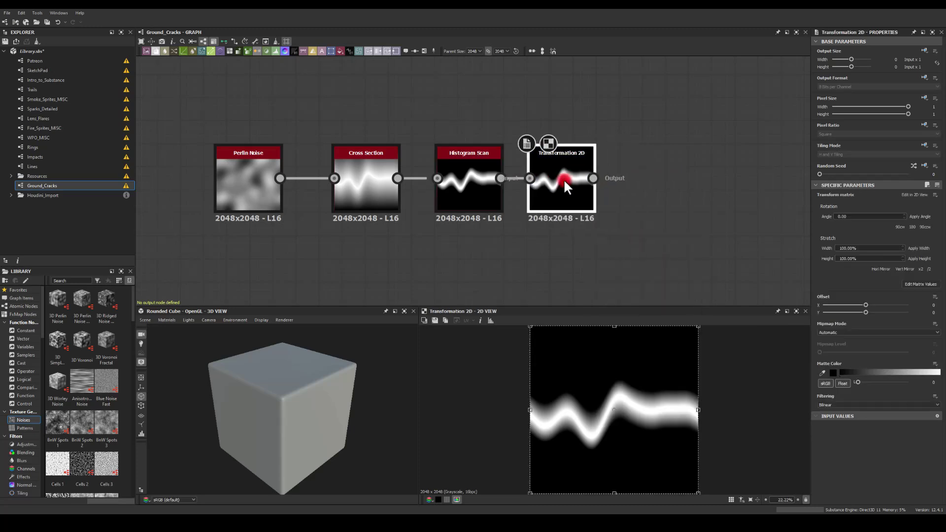
{"action": "left_click", "coordinate": [898, 235]}
Connect the Transformation 2D output to a new Trapezoid Transform Grayscale node and set its top stretch to 1.
{"action": "middle_click_drag", "start_coordinate": [635, 162], "coordinate": [471, 172]}
{"action": "left_click_drag", "start_coordinate": [431, 190], "coordinate": [498, 196]}
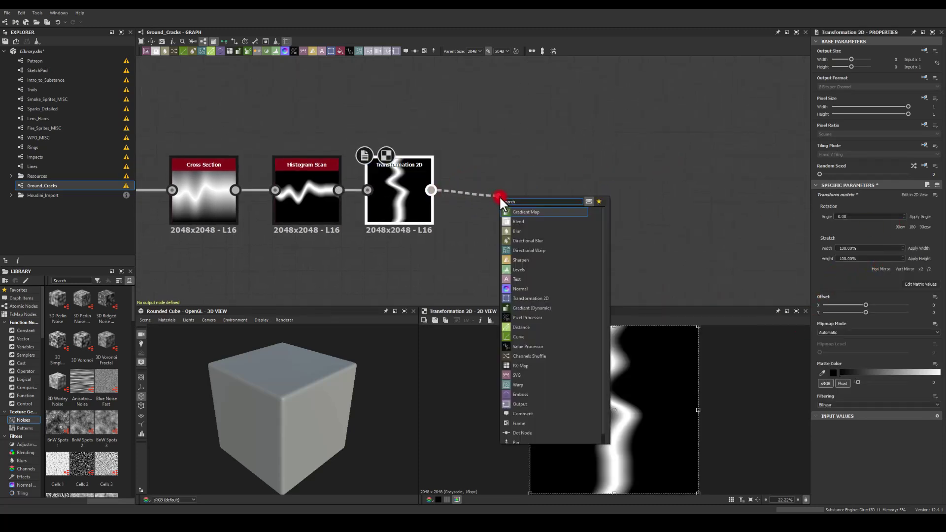
{"action": "type", "text": "tra"}
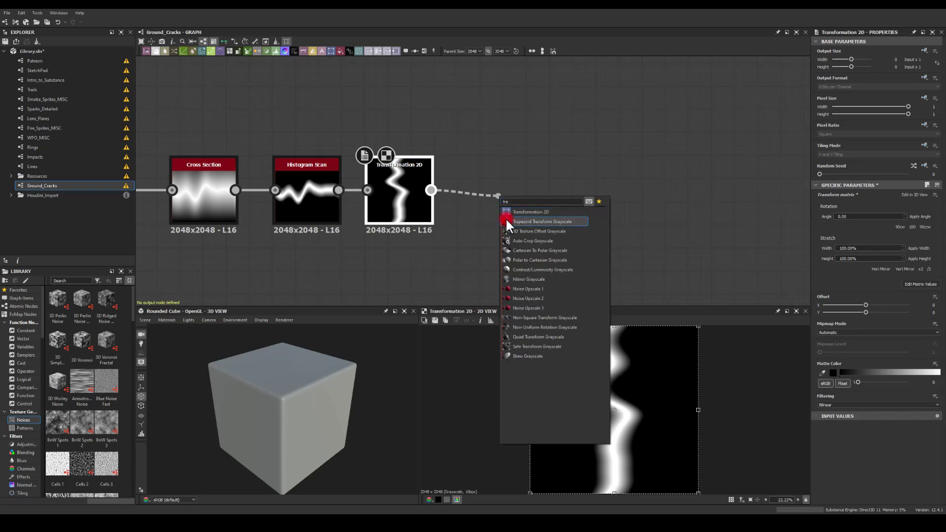
{"action": "left_click", "coordinate": [508, 222]}
{"action": "left_click_drag", "start_coordinate": [519, 183], "coordinate": [484, 179]}
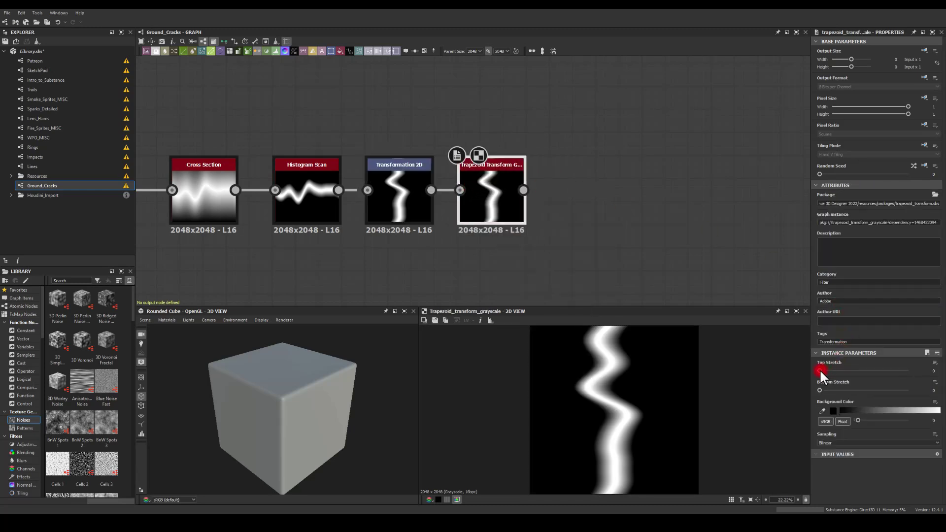
{"action": "left_click_drag", "start_coordinate": [820, 369], "coordinate": [909, 370]}
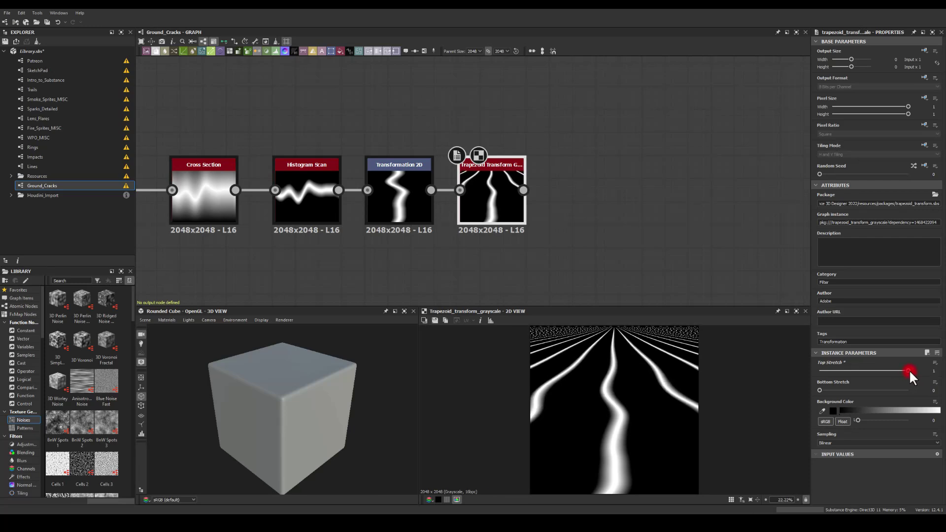
Override the Trapezoid Transform node's tiling mode with No Tiling.
{"action": "left_click", "coordinate": [901, 155]}
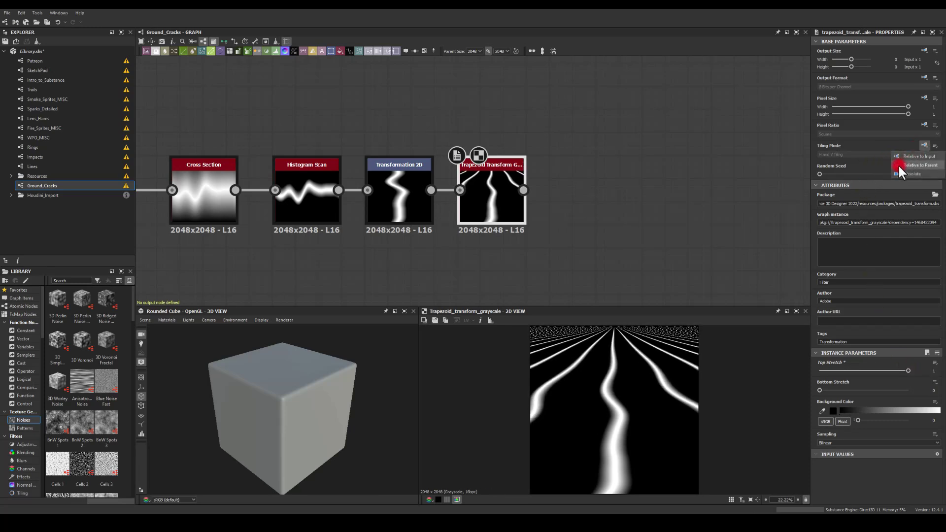
{"action": "left_click", "coordinate": [826, 155]}
{"action": "left_click", "coordinate": [700, 171]}
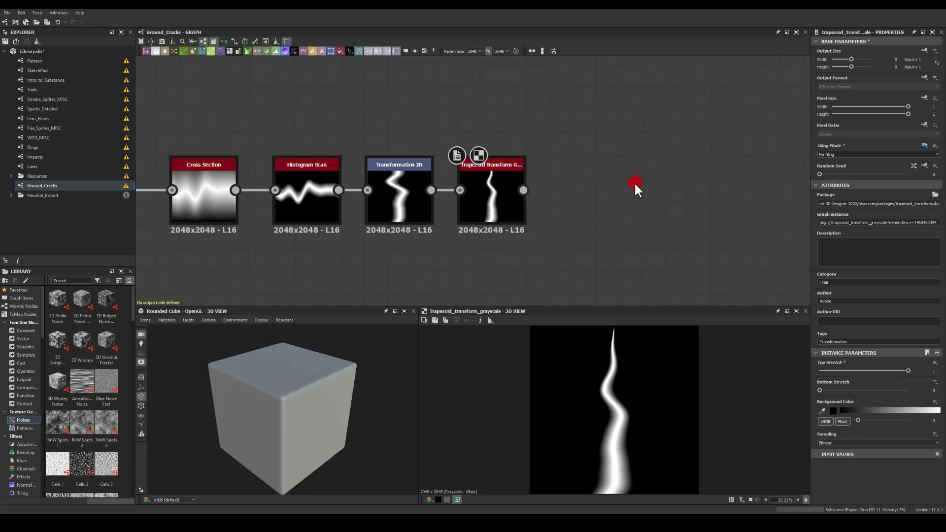
Connect the Trapezoid Transform output to a new Warp node, keeping free graph space below the chain.
{"action": "middle_click_drag", "start_coordinate": [637, 183], "coordinate": [555, 170]}
{"action": "left_click_drag", "start_coordinate": [440, 178], "coordinate": [525, 202]}
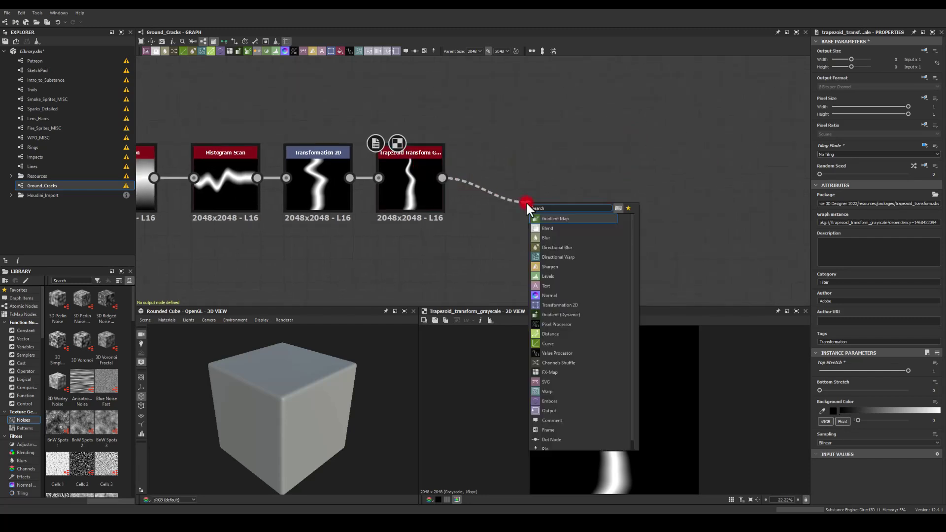
{"action": "type", "text": "warp"}
{"action": "key", "text": "Return"}
{"action": "middle_click_drag", "start_coordinate": [503, 249], "coordinate": [507, 183]}
{"action": "left_click", "coordinate": [423, 210]}
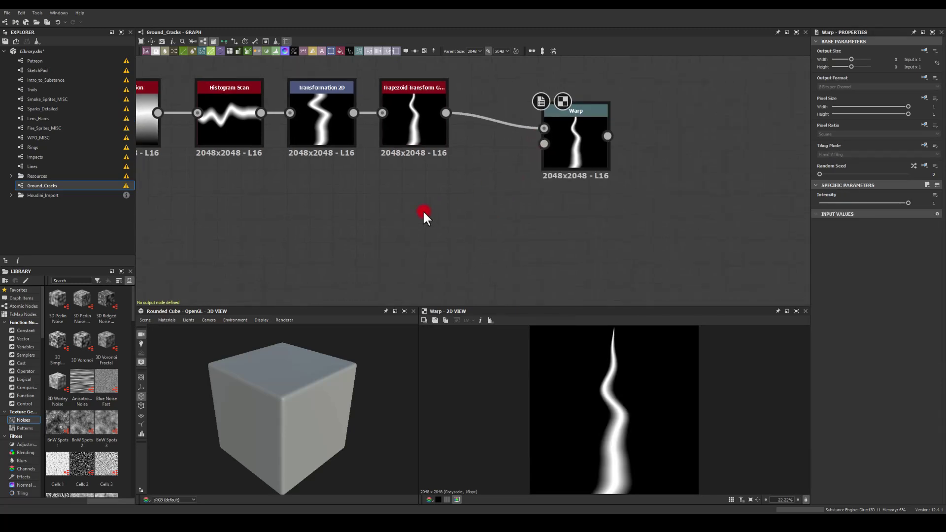
{"action": "key", "text": "space"}
{"action": "type", "text": "cell"}
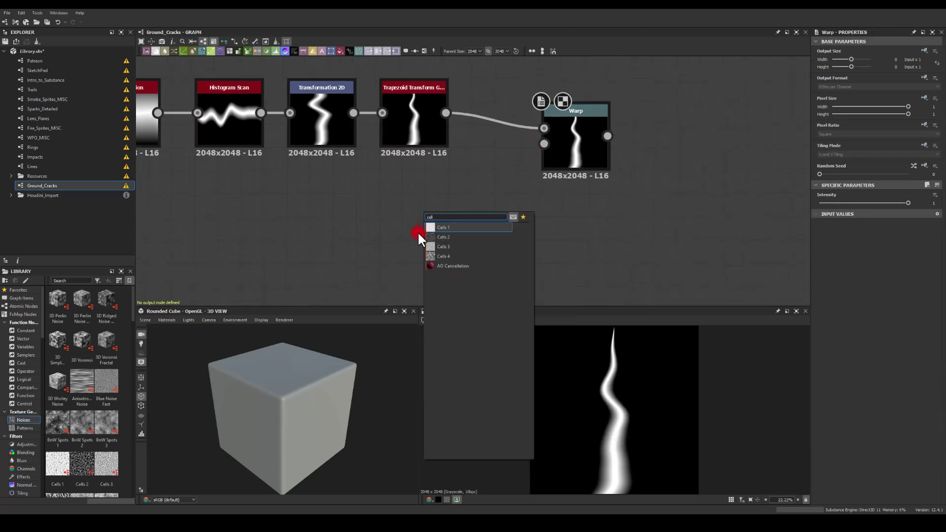
{"action": "left_click", "coordinate": [438, 248]}
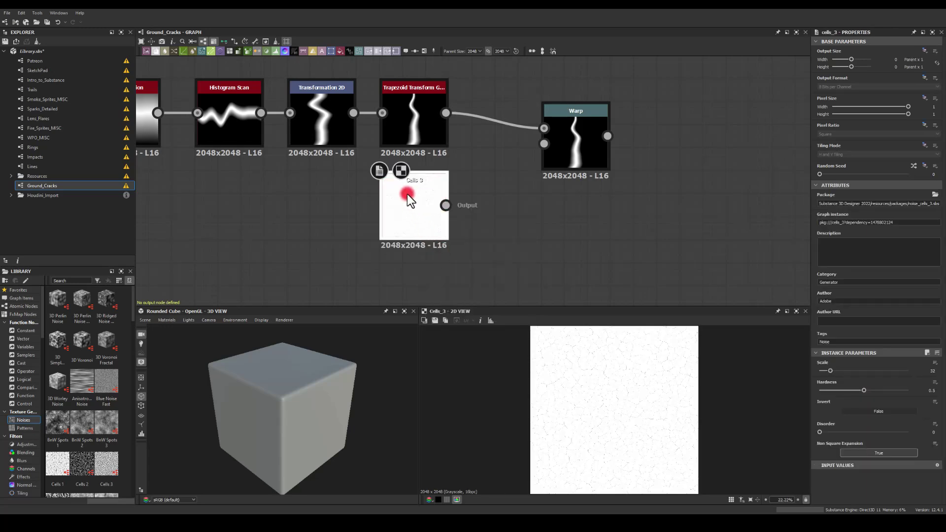
{"action": "key", "text": "Delete"}
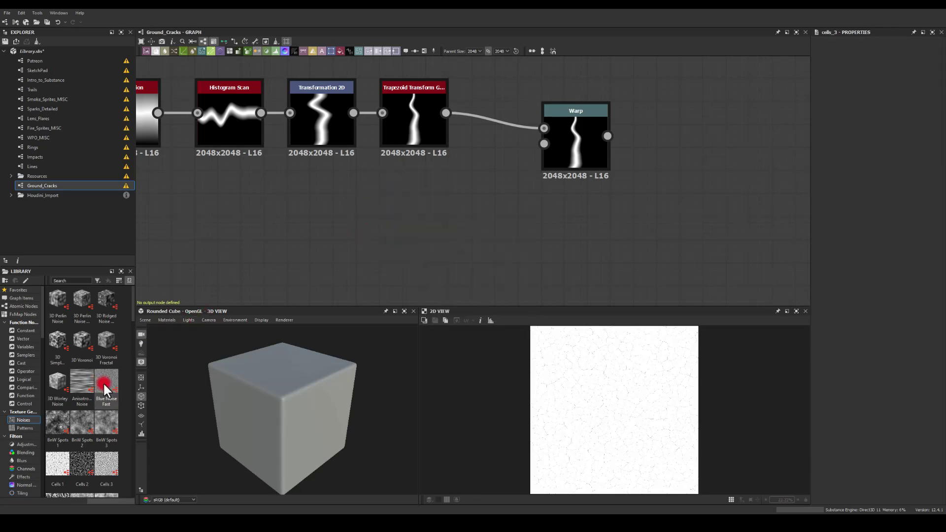
Add a Cells 4 noise from the library, feed it through a new Blur HQ Grayscale into the Warp's gradient input, and preview the Warp.
{"action": "scroll", "coordinate": [101, 373], "scroll_direction": "down", "scroll_amount": 3}
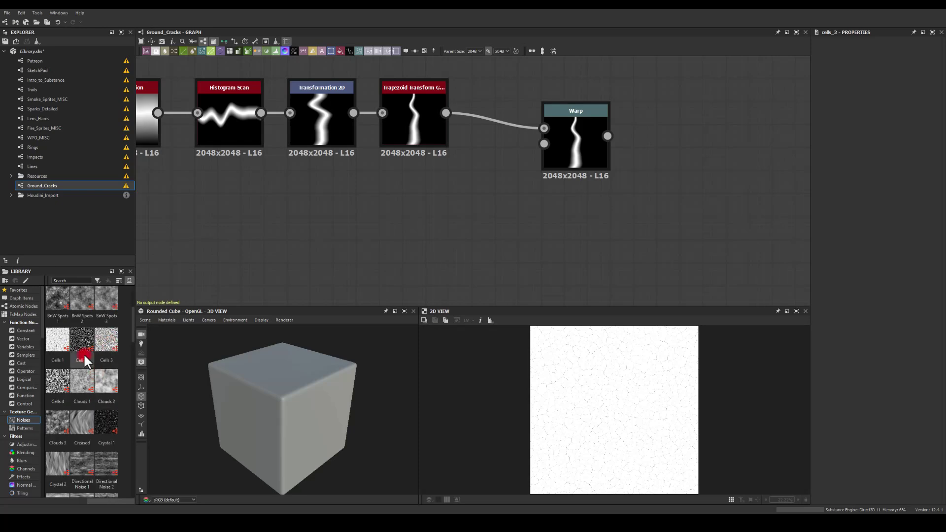
{"action": "left_click_drag", "start_coordinate": [61, 376], "coordinate": [556, 146]}
{"action": "type", "text": "blu"}
{"action": "left_click", "coordinate": [493, 258]}
{"action": "double_click", "coordinate": [576, 140]}
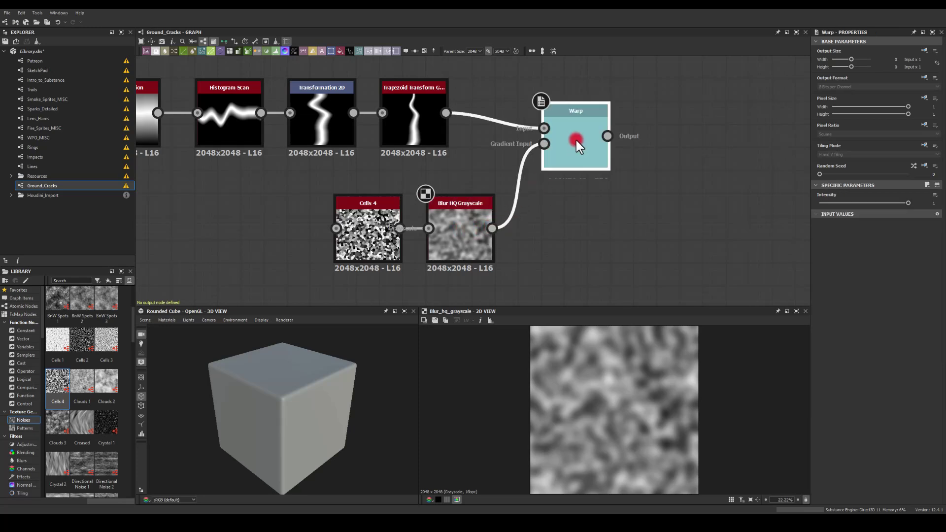
Change the Cells 4 scale for larger cells and set the Blur HQ Grayscale intensity to about 5.03.
{"action": "left_click", "coordinate": [373, 236]}
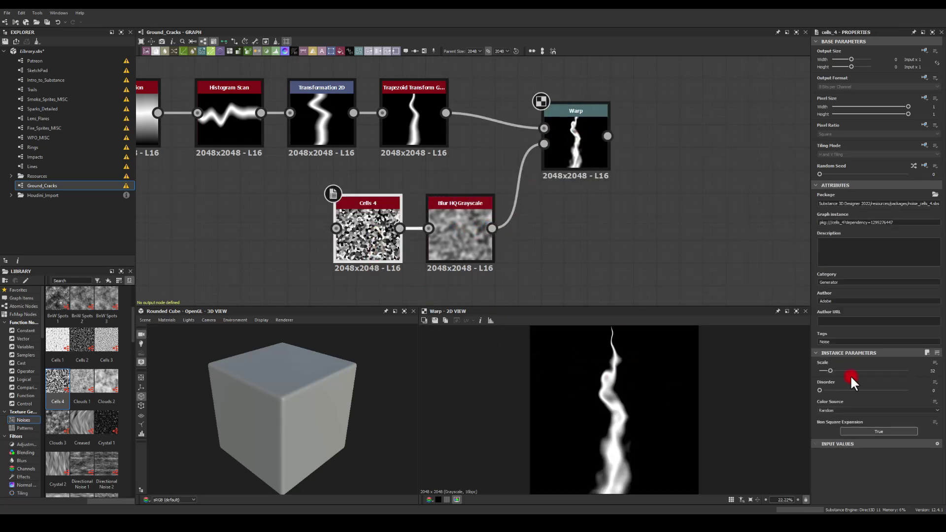
{"action": "left_click_drag", "start_coordinate": [827, 367], "coordinate": [846, 368]}
{"action": "left_click", "coordinate": [482, 247]}
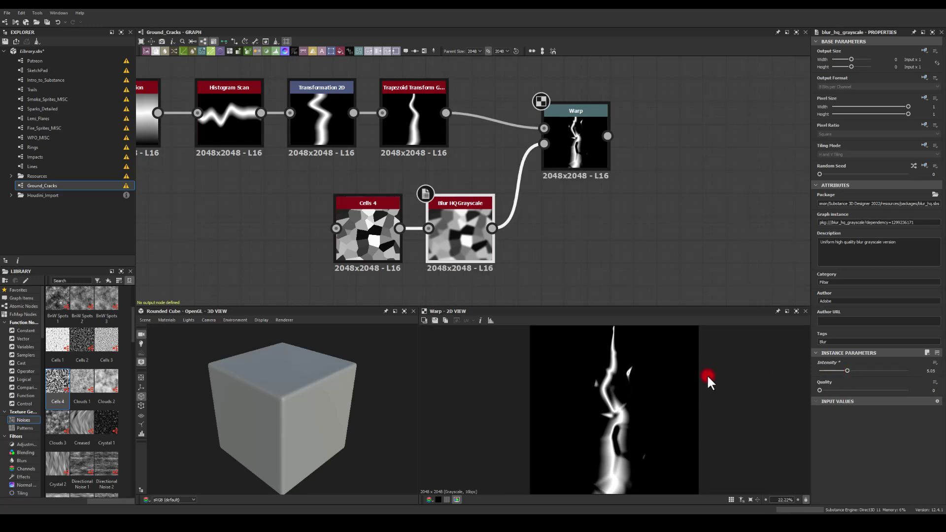
Set the Warp intensity to 0.41 and raise the disorder of the Cells 4 noise.
{"action": "left_click", "coordinate": [574, 137]}
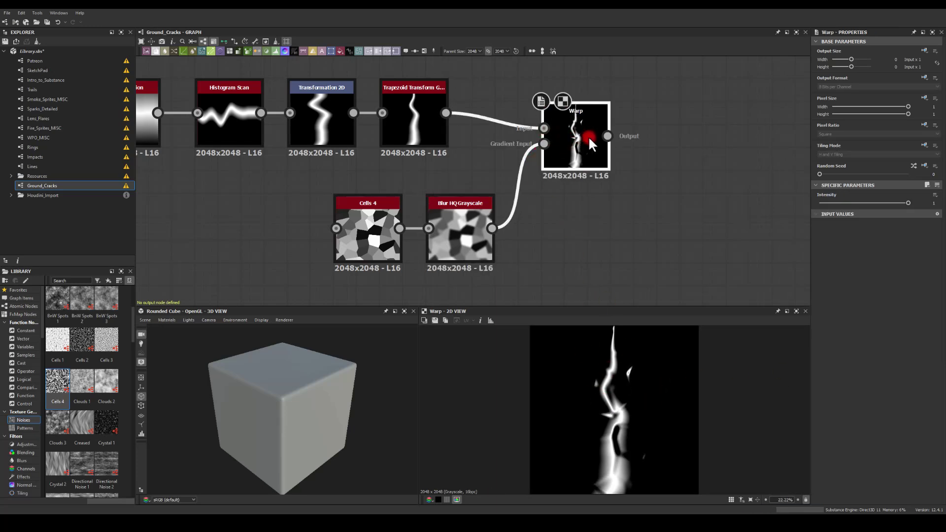
{"action": "mouse_move", "coordinate": [840, 201]}
{"action": "left_mouse_down"}
{"action": "mouse_move", "coordinate": [819, 204]}
{"action": "mouse_move", "coordinate": [858, 215]}
{"action": "mouse_move", "coordinate": [849, 217]}
{"action": "left_mouse_up"}
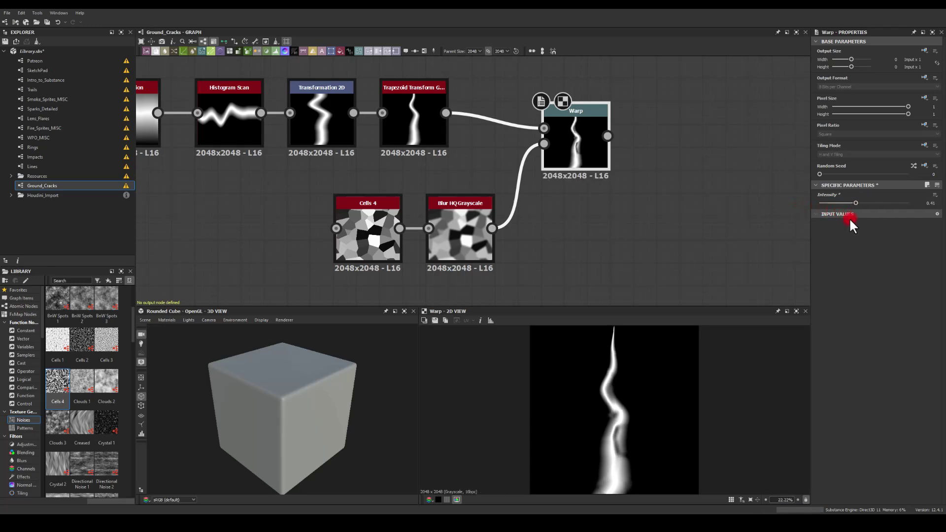
{"action": "left_click", "coordinate": [345, 238]}
{"action": "left_click_drag", "start_coordinate": [826, 387], "coordinate": [902, 387]}
Increase the Blur HQ Grayscale intensity to soften the cells, and move the Warp node slightly lower in the graph.
{"action": "left_click", "coordinate": [457, 232]}
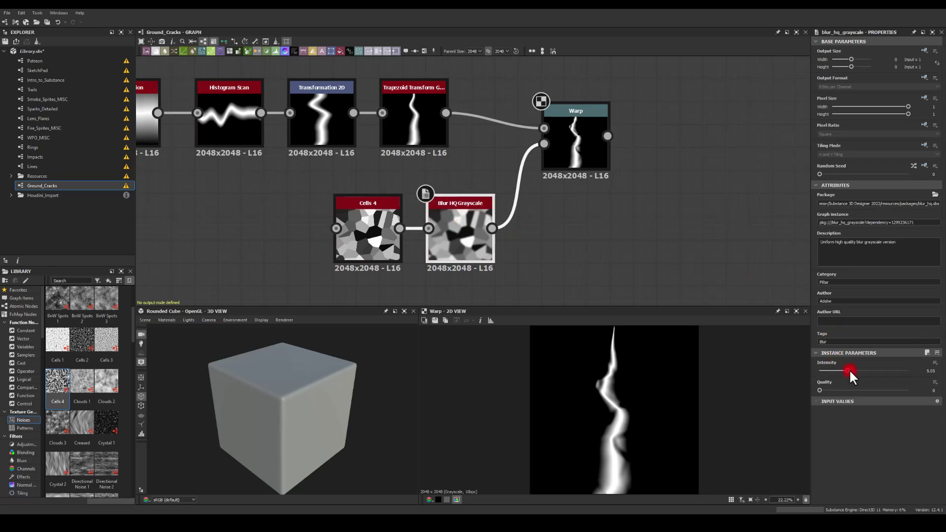
{"action": "left_click_drag", "start_coordinate": [846, 369], "coordinate": [859, 368]}
{"action": "left_click_drag", "start_coordinate": [570, 135], "coordinate": [561, 157]}
{"action": "left_click", "coordinate": [412, 107]}
{"action": "left_click", "coordinate": [557, 160]}
Connect the Warp output to the pattern input of a new Splatter Circular node, clear its background input, and place it beside the Warp.
{"action": "middle_click_drag", "start_coordinate": [640, 184], "coordinate": [492, 184]}
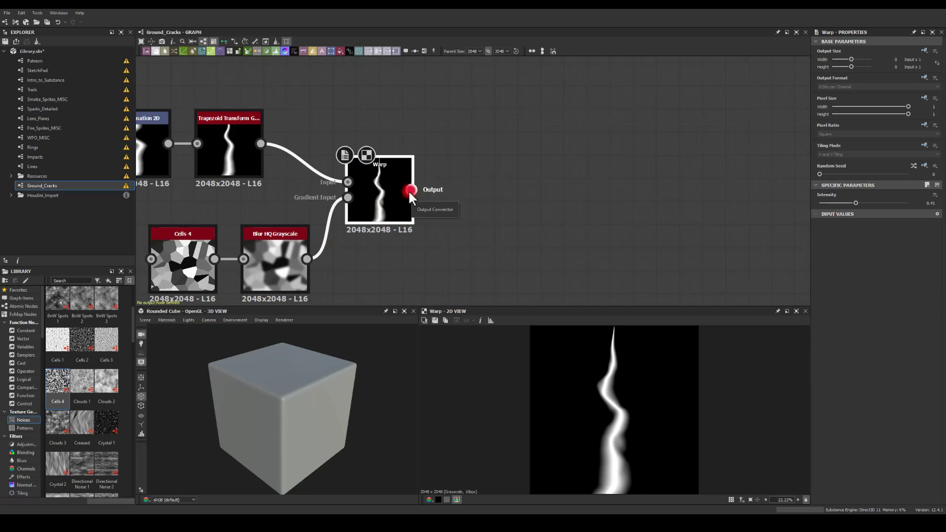
{"action": "left_click_drag", "start_coordinate": [408, 189], "coordinate": [523, 164]}
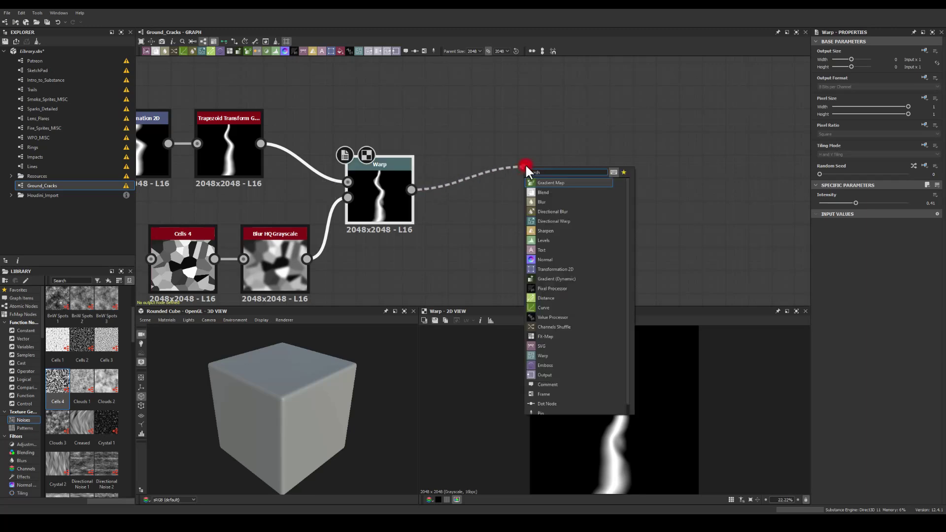
{"action": "type", "text": "spla"}
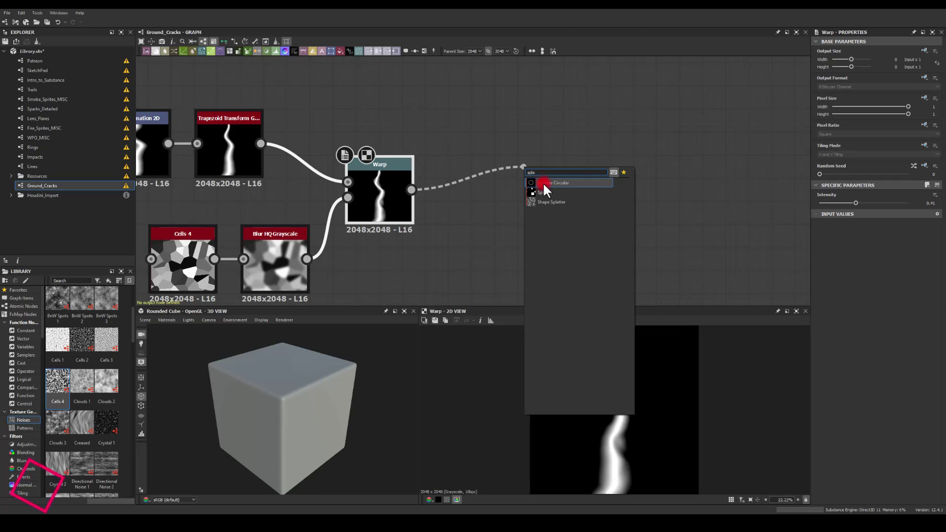
{"action": "left_click", "coordinate": [543, 182]}
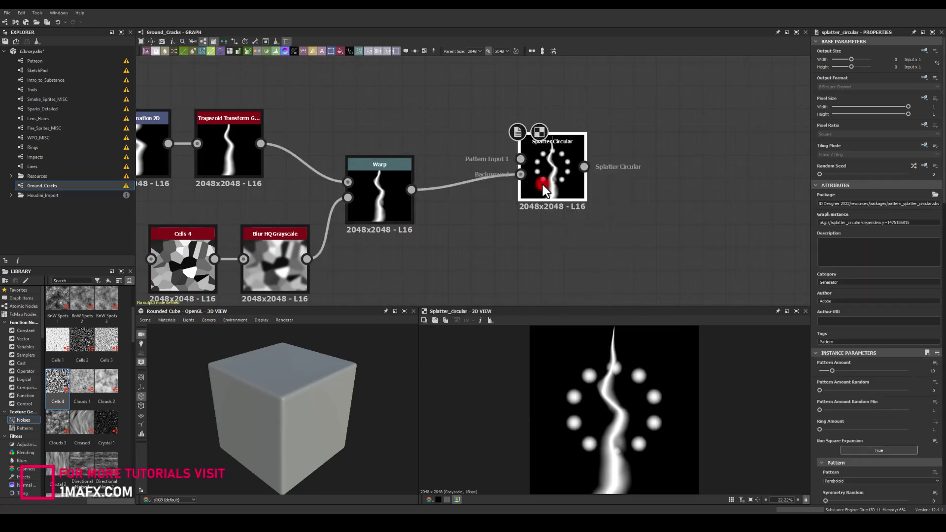
{"action": "left_click_drag", "start_coordinate": [540, 185], "coordinate": [521, 187]}
{"action": "left_click_drag", "start_coordinate": [412, 190], "coordinate": [482, 196]}
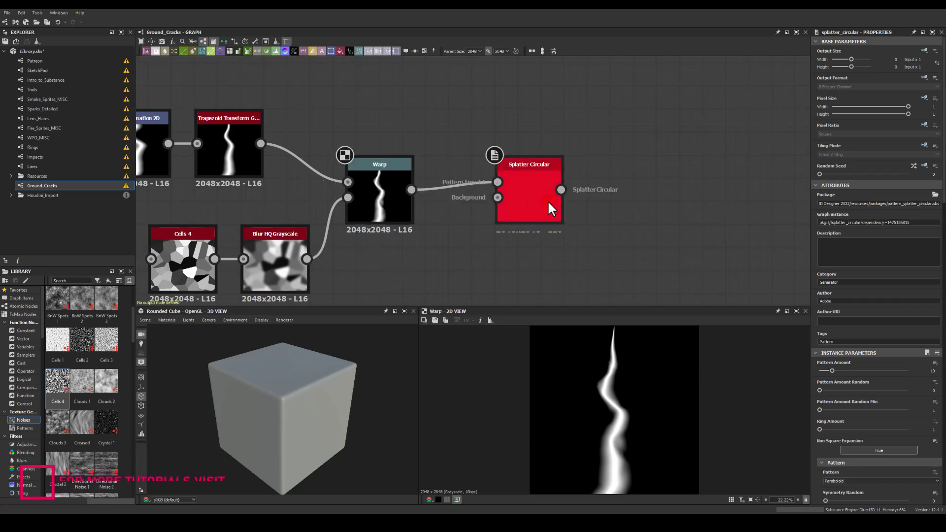
{"action": "left_click_drag", "start_coordinate": [541, 198], "coordinate": [516, 198]}
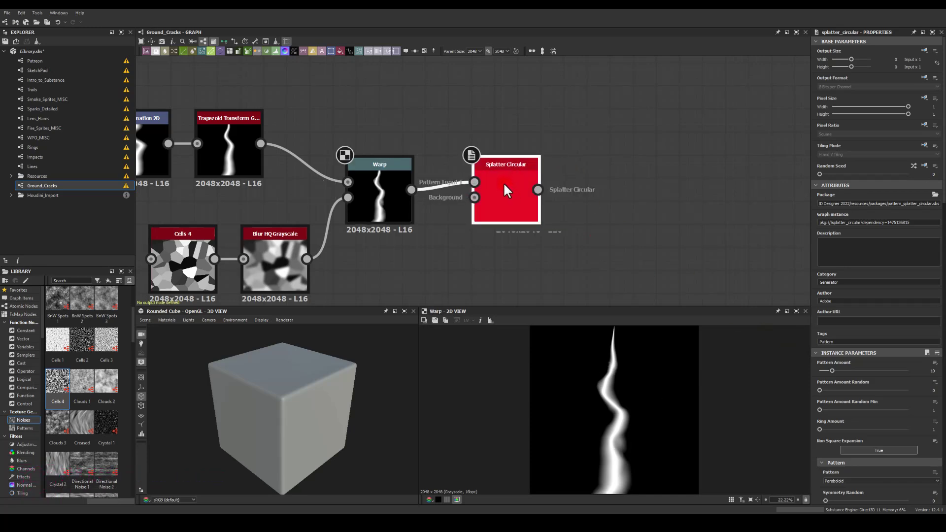
Preview the Splatter Circular node and set its pattern to Image Input.
{"action": "double_click", "coordinate": [505, 187]}
{"action": "left_click", "coordinate": [829, 479]}
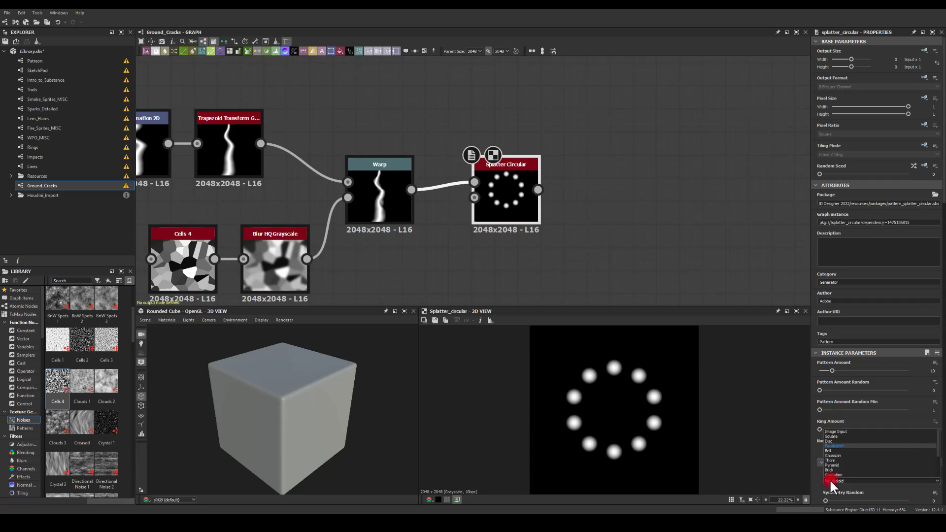
{"action": "scroll", "coordinate": [831, 433], "scroll_direction": "up", "scroll_amount": 1}
{"action": "left_click", "coordinate": [832, 431]}
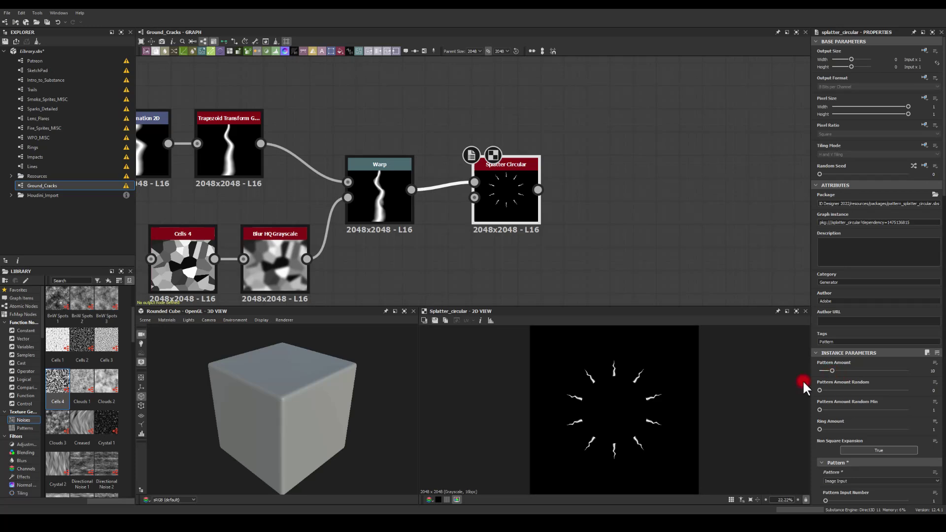
Set the Splatter Circular radius to 0.17 and its spread to 1.8.
{"action": "scroll", "coordinate": [814, 373], "scroll_direction": "down", "scroll_amount": 3}
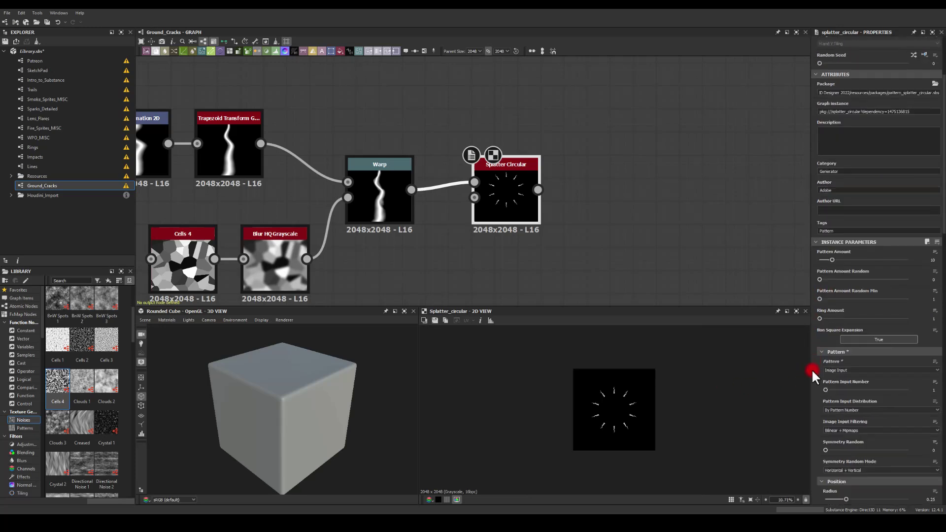
{"action": "scroll", "coordinate": [661, 418], "scroll_direction": "up", "scroll_amount": 2}
{"action": "scroll", "coordinate": [835, 425], "scroll_direction": "down", "scroll_amount": 3}
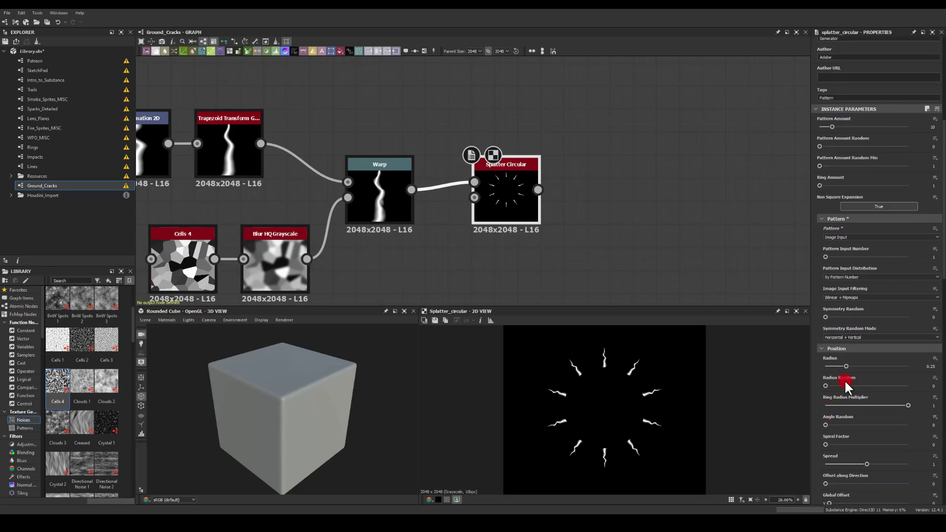
{"action": "left_click_drag", "start_coordinate": [848, 367], "coordinate": [837, 365]}
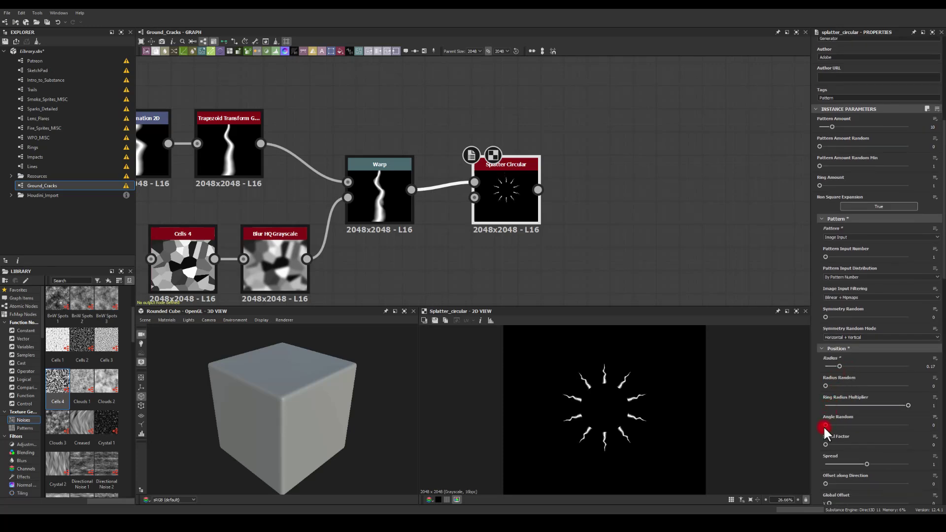
{"action": "left_click_drag", "start_coordinate": [824, 427], "coordinate": [774, 436]}
{"action": "left_click_drag", "start_coordinate": [867, 465], "coordinate": [894, 459]}
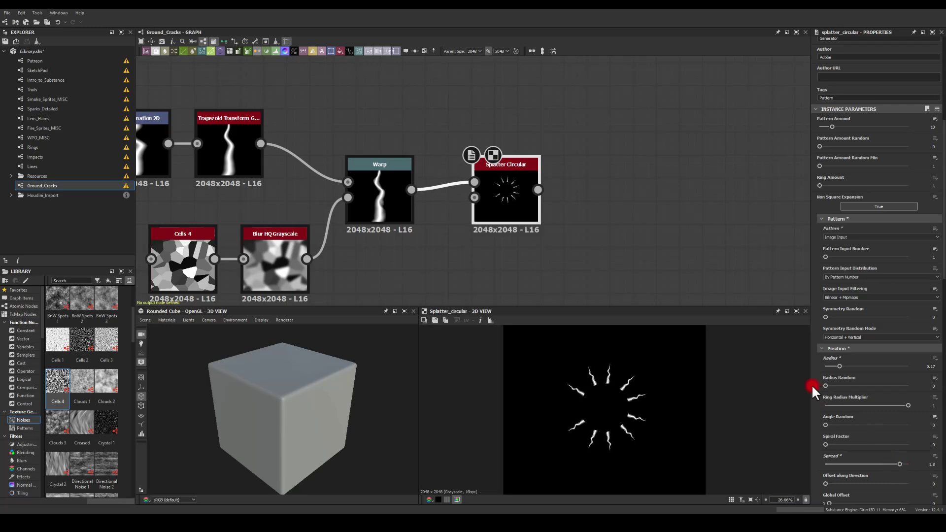
{"action": "mouse_move", "coordinate": [825, 386]}
{"action": "left_mouse_down"}
{"action": "mouse_move", "coordinate": [892, 400]}
{"action": "mouse_move", "coordinate": [817, 393]}
{"action": "left_mouse_up"}
Set the Splatter Circular scale to 2, size X 0.17 and Y 0.18, and size random X 0.44 and Y 0.24.
{"action": "scroll", "coordinate": [840, 367], "scroll_direction": "down", "scroll_amount": 4}
{"action": "scroll", "coordinate": [839, 419], "scroll_direction": "down", "scroll_amount": 2}
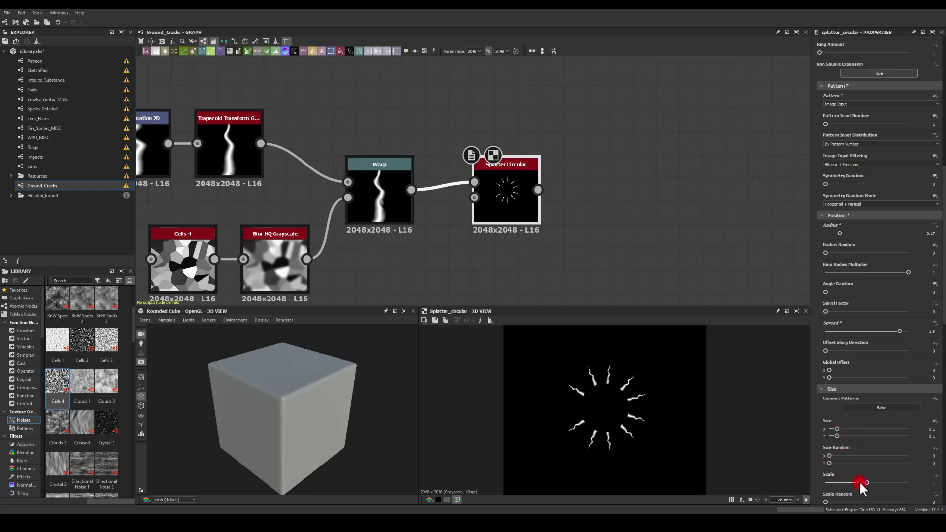
{"action": "left_click_drag", "start_coordinate": [860, 482], "coordinate": [913, 491]}
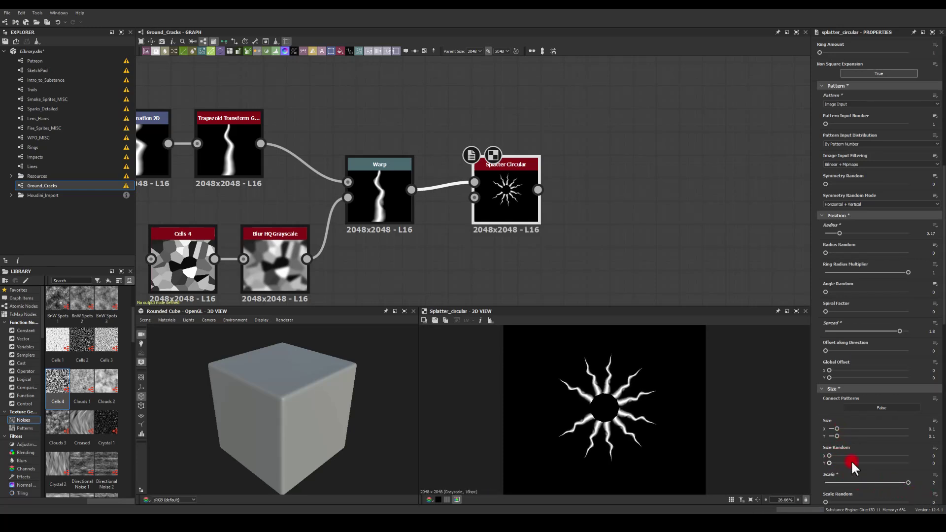
{"action": "left_click_drag", "start_coordinate": [835, 423], "coordinate": [851, 467]}
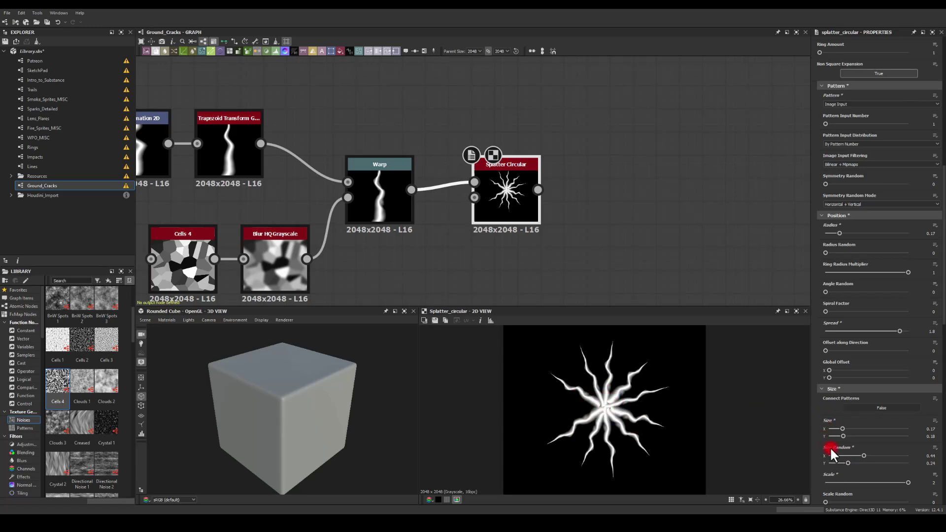
Set the Splatter Circular's Symmetry Random to 1 and its Symmetry Random Mode to Horizontal.
{"action": "scroll", "coordinate": [835, 453], "scroll_direction": "down", "scroll_amount": 3}
{"action": "scroll", "coordinate": [832, 456], "scroll_direction": "up", "scroll_amount": 5}
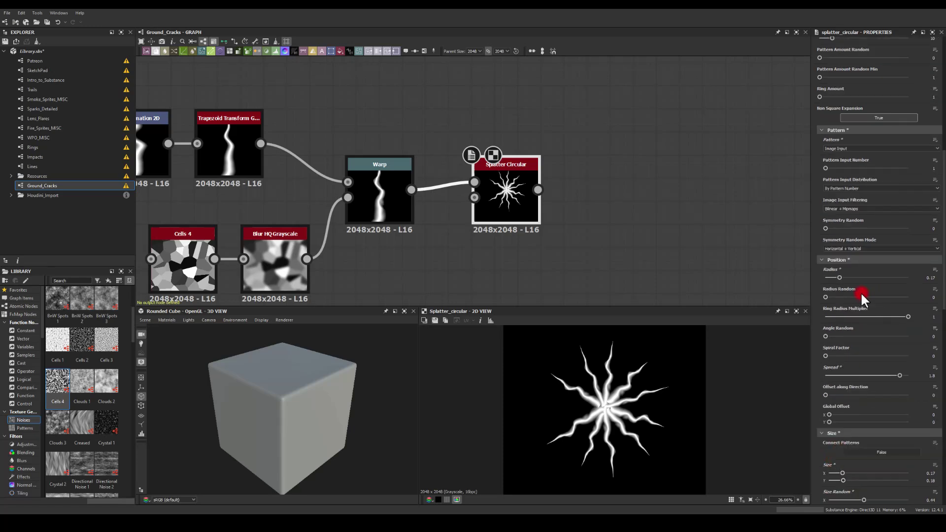
{"action": "left_click_drag", "start_coordinate": [824, 227], "coordinate": [921, 226]}
{"action": "left_click", "coordinate": [838, 246]}
{"action": "left_click", "coordinate": [838, 256]}
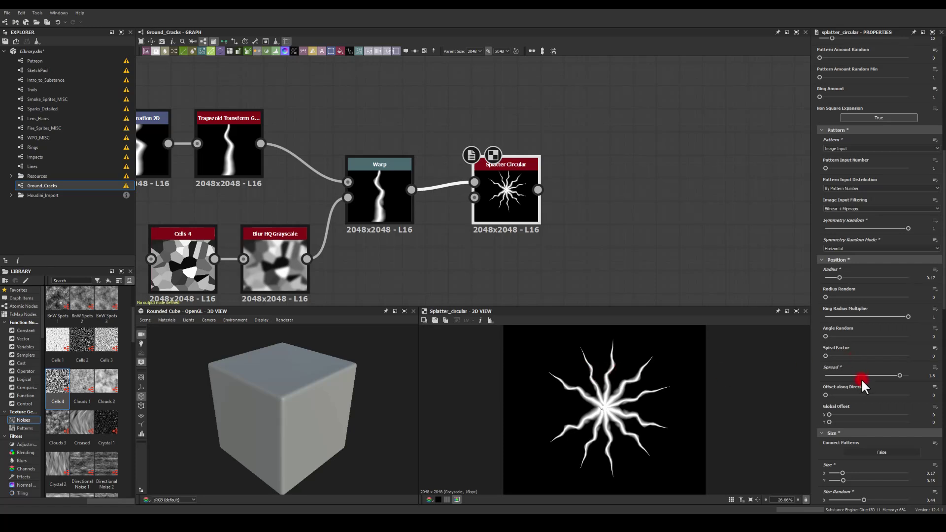
Experiment with the Splatter Circular's scale randomness and its remaining variation parameters to make the cracks less uniform.
{"action": "scroll", "coordinate": [816, 445], "scroll_direction": "down", "scroll_amount": 3}
{"action": "scroll", "coordinate": [815, 443], "scroll_direction": "down", "scroll_amount": 3}
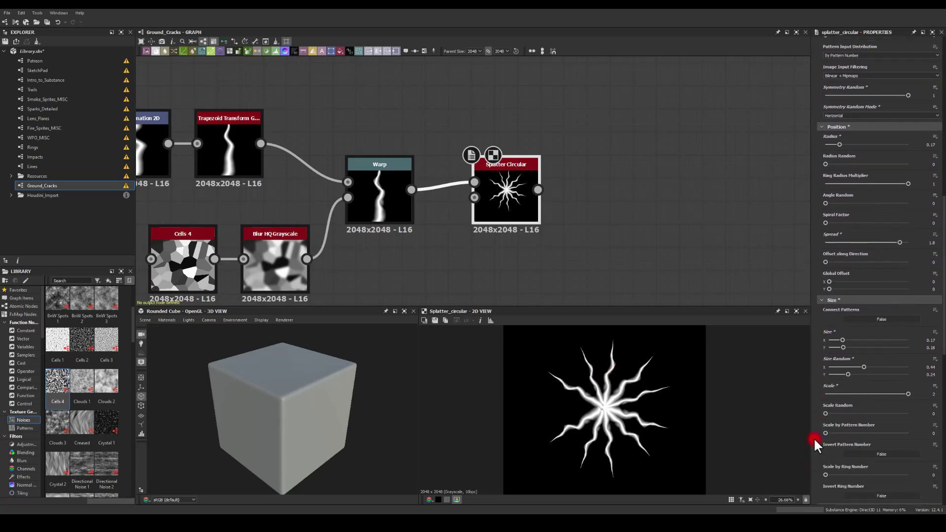
{"action": "left_click_drag", "start_coordinate": [823, 409], "coordinate": [858, 430]}
{"action": "left_click", "coordinate": [825, 470]}
{"action": "scroll", "coordinate": [837, 443], "scroll_direction": "down", "scroll_amount": 3}
{"action": "left_click", "coordinate": [833, 421]}
{"action": "scroll", "coordinate": [852, 436], "scroll_direction": "down", "scroll_amount": 3}
{"action": "scroll", "coordinate": [855, 335], "scroll_direction": "up", "scroll_amount": 4}
{"action": "scroll", "coordinate": [855, 335], "scroll_direction": "up", "scroll_amount": 10}
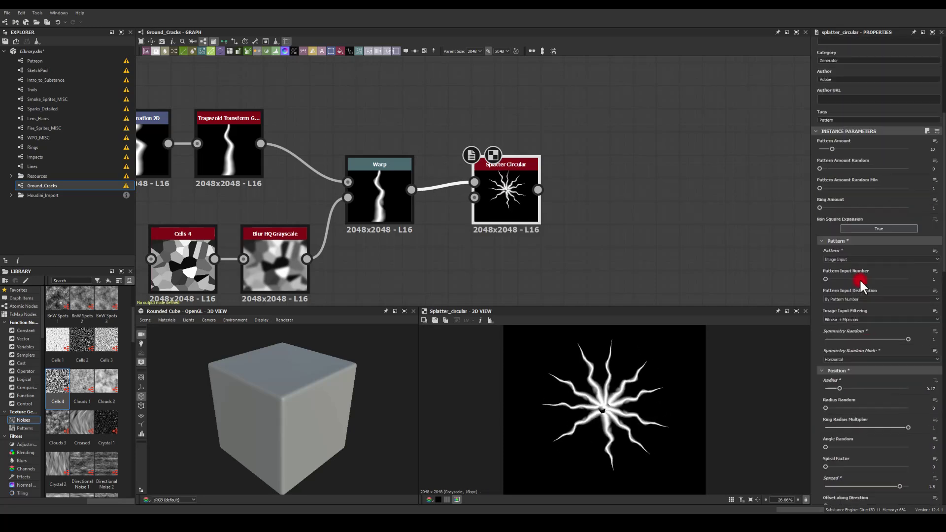
Try the Pattern Amount Random Min setting of the Splatter Circular and set its Radius Random to 0.2.
{"action": "scroll", "coordinate": [850, 223], "scroll_direction": "up", "scroll_amount": 3}
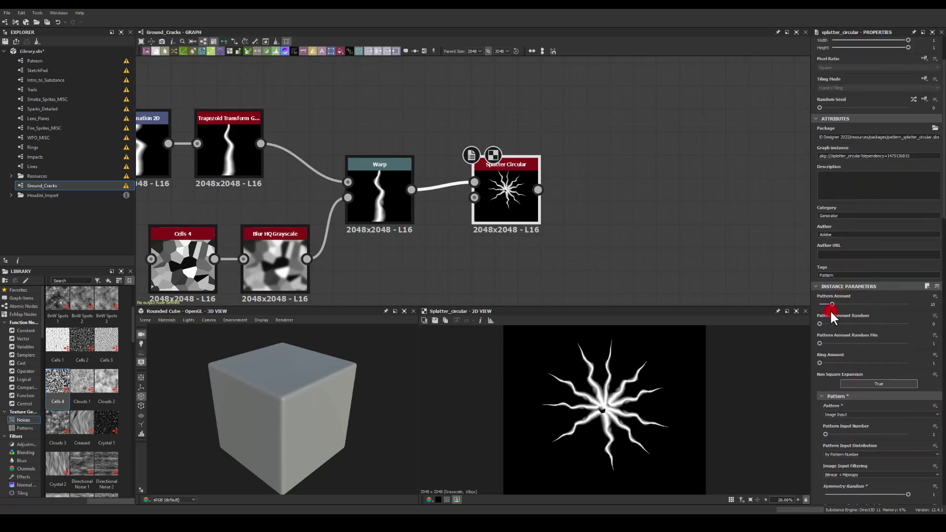
{"action": "left_click_drag", "start_coordinate": [858, 344], "coordinate": [802, 346]}
{"action": "scroll", "coordinate": [819, 370], "scroll_direction": "down", "scroll_amount": 4}
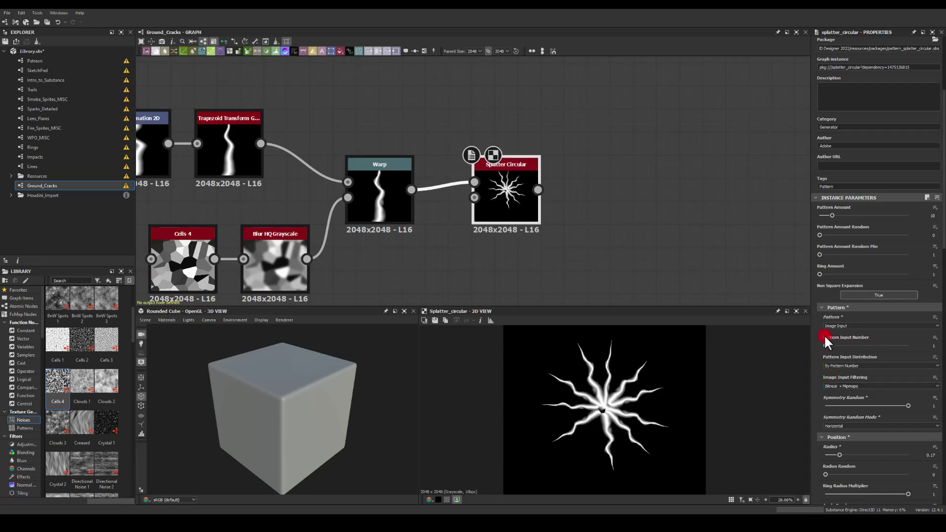
{"action": "scroll", "coordinate": [837, 413], "scroll_direction": "down", "scroll_amount": 2}
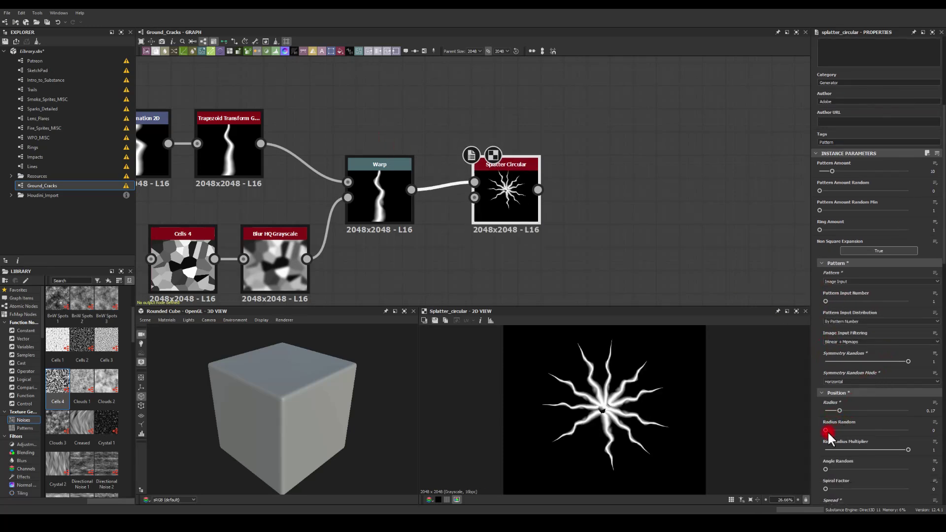
{"action": "mouse_move", "coordinate": [825, 430]}
{"action": "left_mouse_down"}
{"action": "mouse_move", "coordinate": [849, 429]}
{"action": "mouse_move", "coordinate": [842, 427]}
{"action": "left_mouse_up"}
Set the Angle Random to 1 and try the Spiral Factor and Offset along Direction, returning both to 0.
{"action": "scroll", "coordinate": [857, 379], "scroll_direction": "down", "scroll_amount": 5}
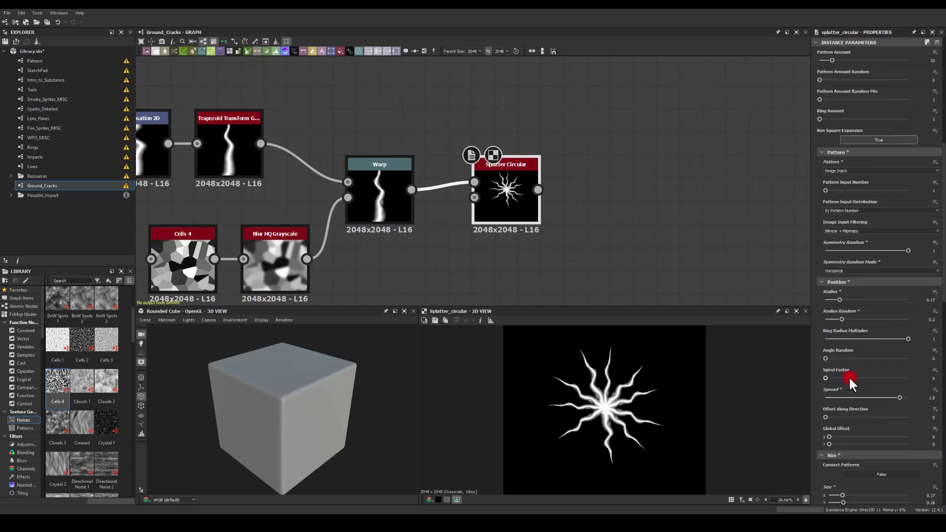
{"action": "left_click_drag", "start_coordinate": [826, 357], "coordinate": [942, 364]}
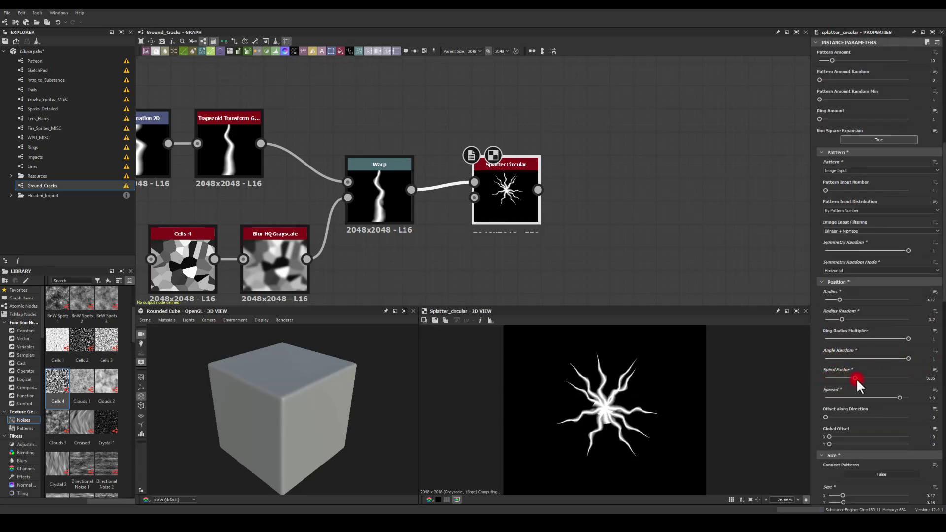
{"action": "left_click_drag", "start_coordinate": [862, 377], "coordinate": [787, 370]}
{"action": "mouse_move", "coordinate": [825, 416]}
{"action": "left_mouse_down"}
{"action": "mouse_move", "coordinate": [855, 416]}
{"action": "mouse_move", "coordinate": [822, 419]}
{"action": "left_mouse_up"}
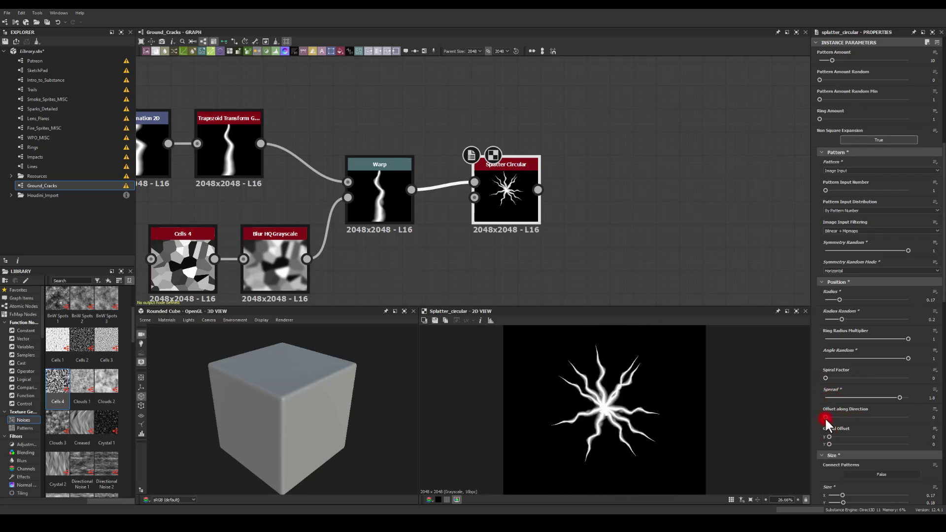
Set the Splatter Circular's Size to X 0.14 and Y 0.2 and its Radius to 0.22.
{"action": "scroll", "coordinate": [833, 407], "scroll_direction": "down", "scroll_amount": 3}
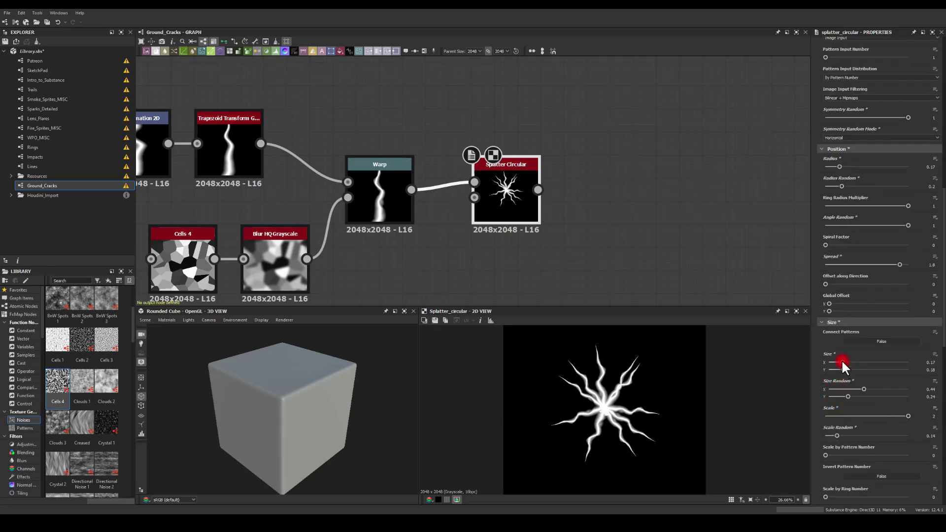
{"action": "mouse_move", "coordinate": [841, 362]}
{"action": "left_mouse_down"}
{"action": "mouse_move", "coordinate": [850, 369]}
{"action": "mouse_move", "coordinate": [843, 361]}
{"action": "left_mouse_up"}
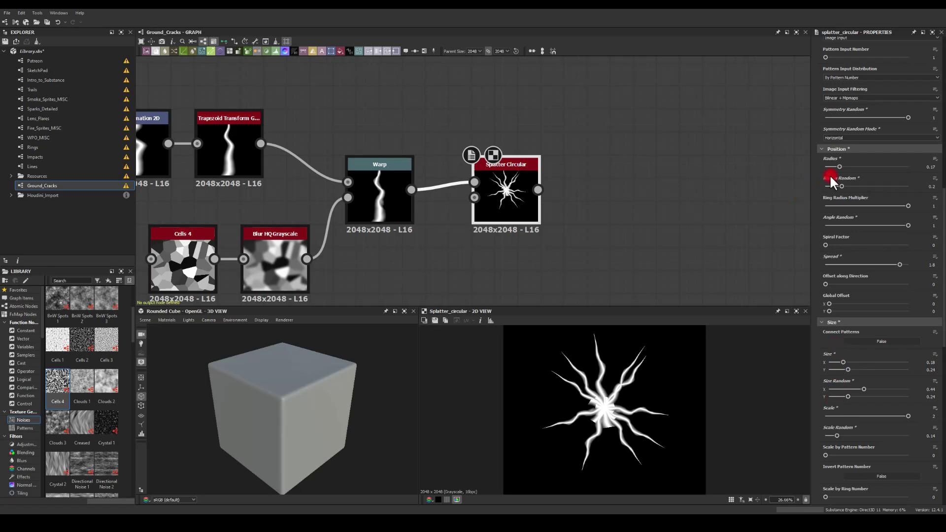
{"action": "left_click_drag", "start_coordinate": [838, 165], "coordinate": [843, 163]}
{"action": "left_click_drag", "start_coordinate": [841, 361], "coordinate": [844, 370]}
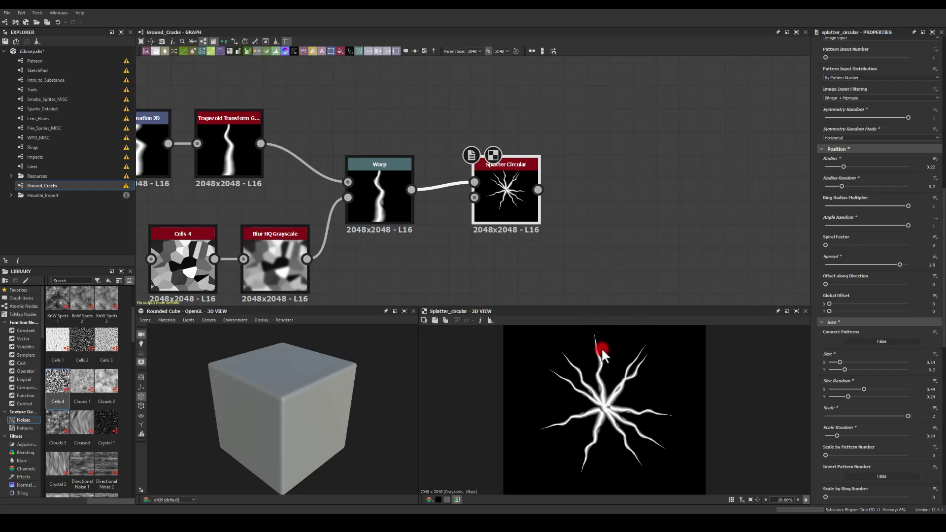
{"action": "key", "text": "space"}
{"action": "key", "text": "space"}
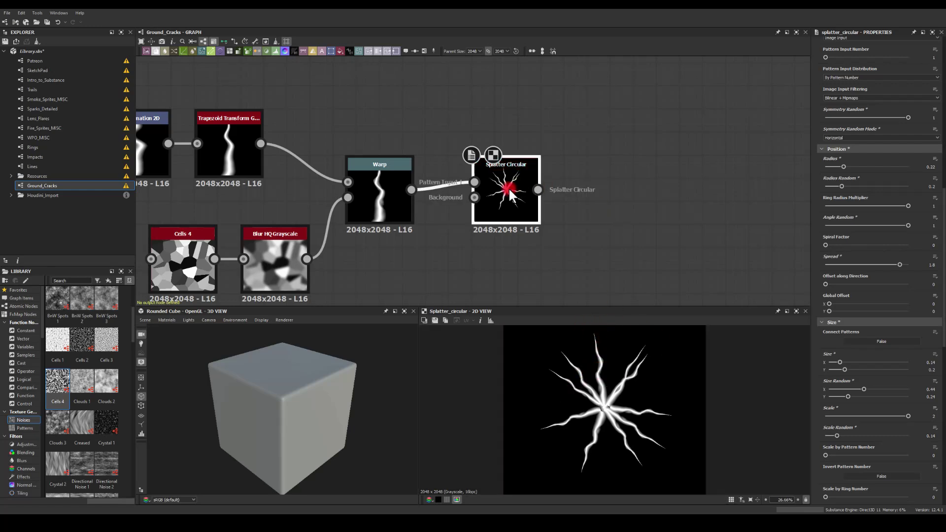
Reposition the Splatter Circular node so that it lines up beside the Warp node in the graph.
{"action": "left_click_drag", "start_coordinate": [500, 191], "coordinate": [513, 144]}
{"action": "middle_click_drag", "start_coordinate": [561, 189], "coordinate": [486, 237]}
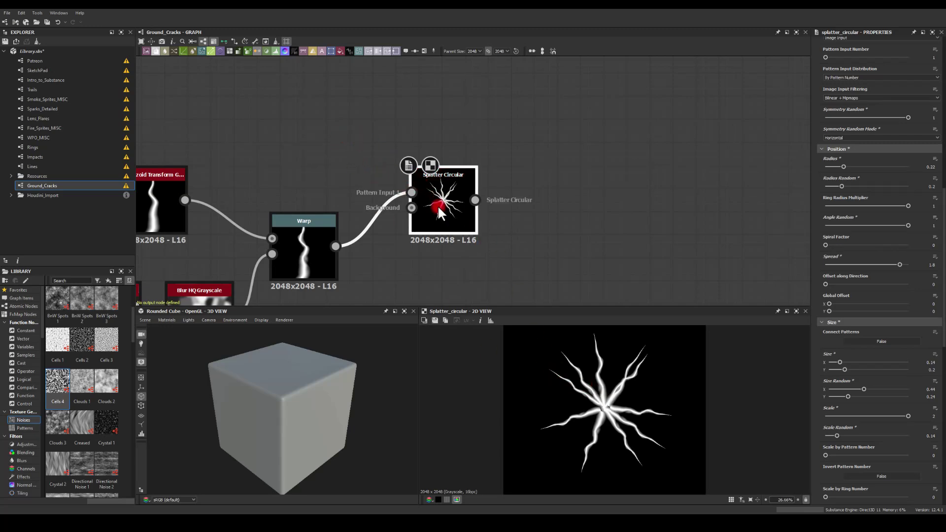
{"action": "left_click_drag", "start_coordinate": [438, 206], "coordinate": [456, 193]}
{"action": "middle_click_drag", "start_coordinate": [319, 117], "coordinate": [389, 202]}
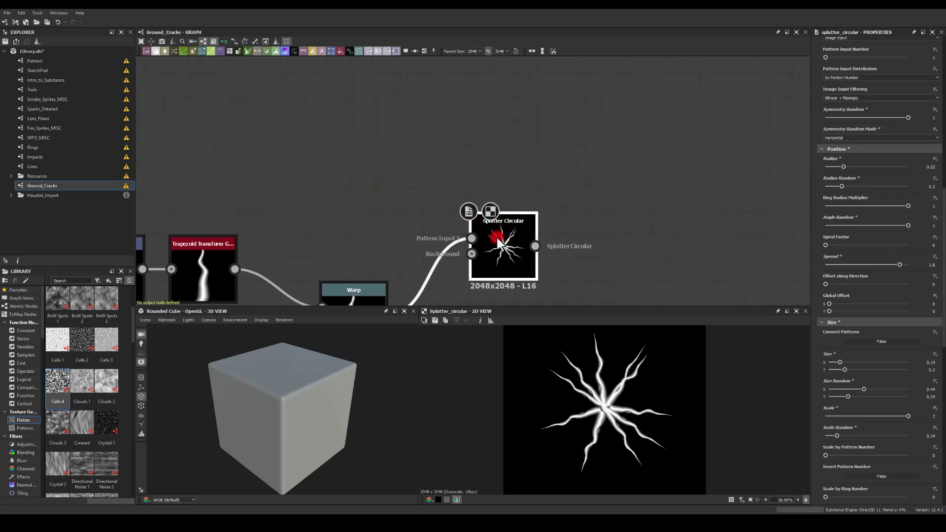
{"action": "left_click_drag", "start_coordinate": [497, 239], "coordinate": [520, 262]}
{"action": "middle_click_drag", "start_coordinate": [269, 125], "coordinate": [460, 158]}
{"action": "scroll", "coordinate": [452, 160], "scroll_direction": "down", "scroll_amount": 3}
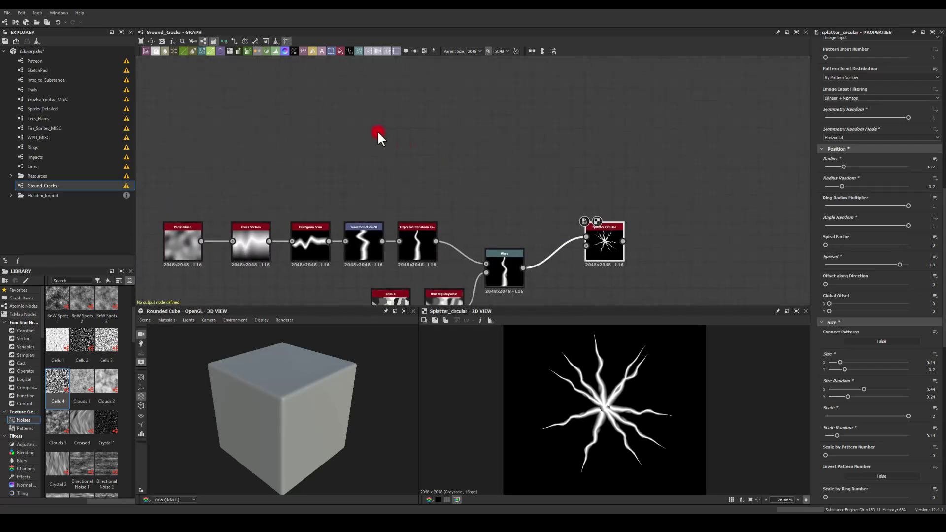
{"action": "scroll", "coordinate": [395, 168], "scroll_direction": "up", "scroll_amount": 2}
{"action": "scroll", "coordinate": [373, 188], "scroll_direction": "down", "scroll_amount": 3}
{"action": "middle_click_drag", "start_coordinate": [373, 188], "coordinate": [318, 136]}
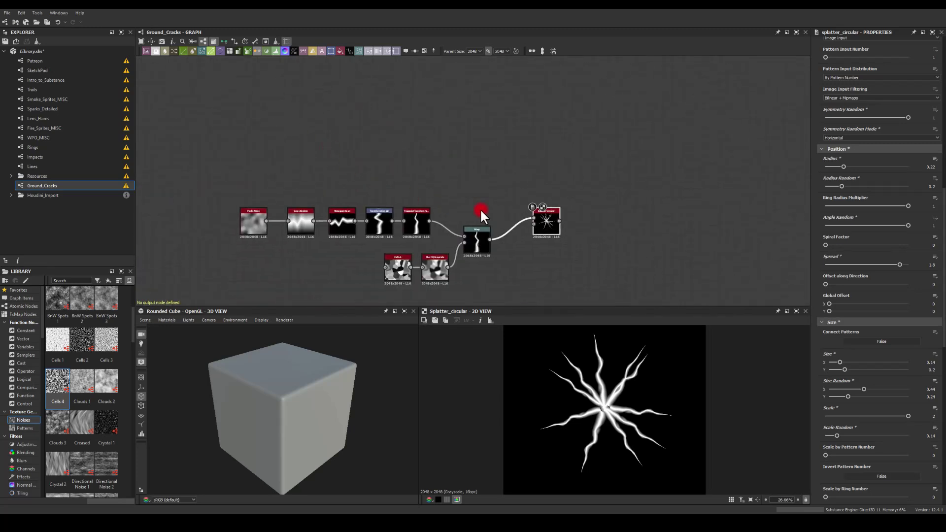
{"action": "middle_click_drag", "start_coordinate": [480, 208], "coordinate": [408, 106]}
{"action": "middle_click_drag", "start_coordinate": [356, 236], "coordinate": [382, 216]}
{"action": "left_click_drag", "start_coordinate": [496, 100], "coordinate": [496, 109]}
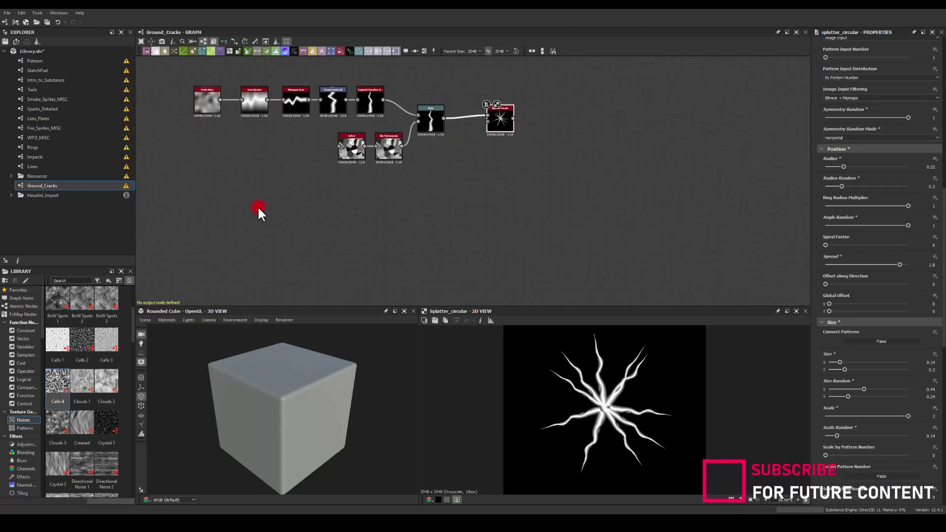
Add a Cells 3 noise node below the existing crack chain and feed it into a new Edge Detect node.
{"action": "middle_click_drag", "start_coordinate": [272, 215], "coordinate": [291, 200]}
{"action": "key", "text": "space"}
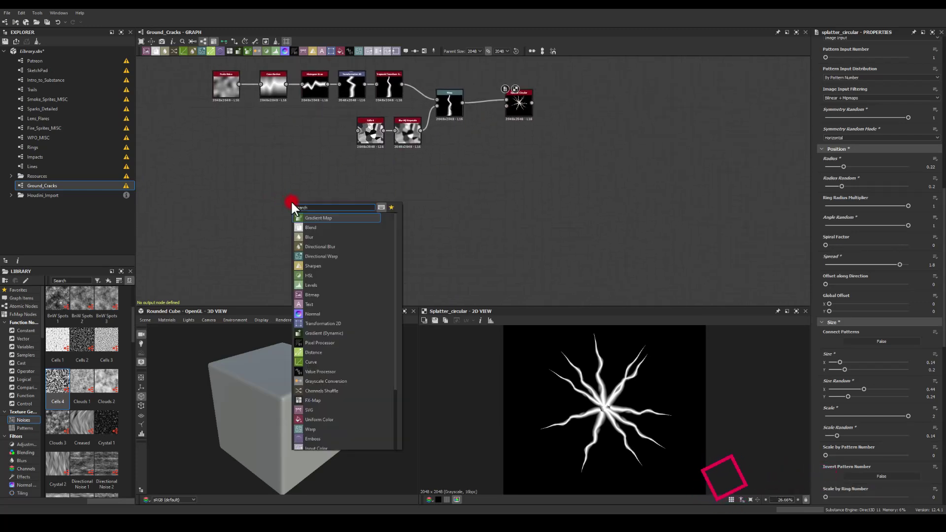
{"action": "type", "text": "cell"}
{"action": "left_click", "coordinate": [321, 237]}
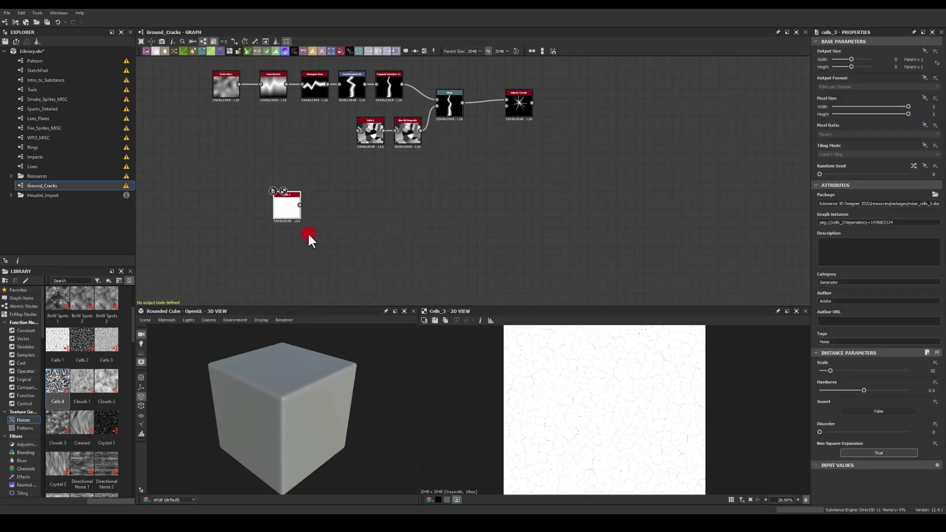
{"action": "scroll", "coordinate": [284, 210], "scroll_direction": "up", "scroll_amount": 2}
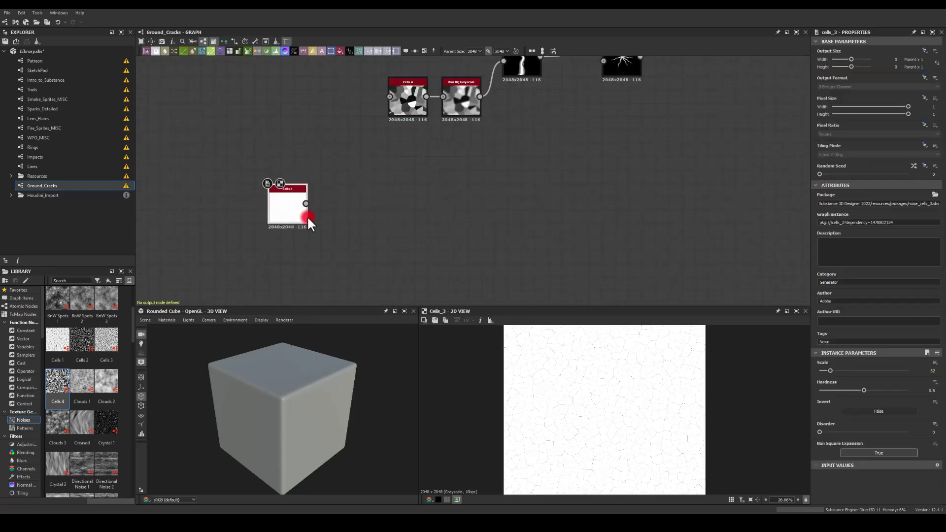
{"action": "left_click_drag", "start_coordinate": [305, 203], "coordinate": [347, 205]}
{"action": "type", "text": "edge"}
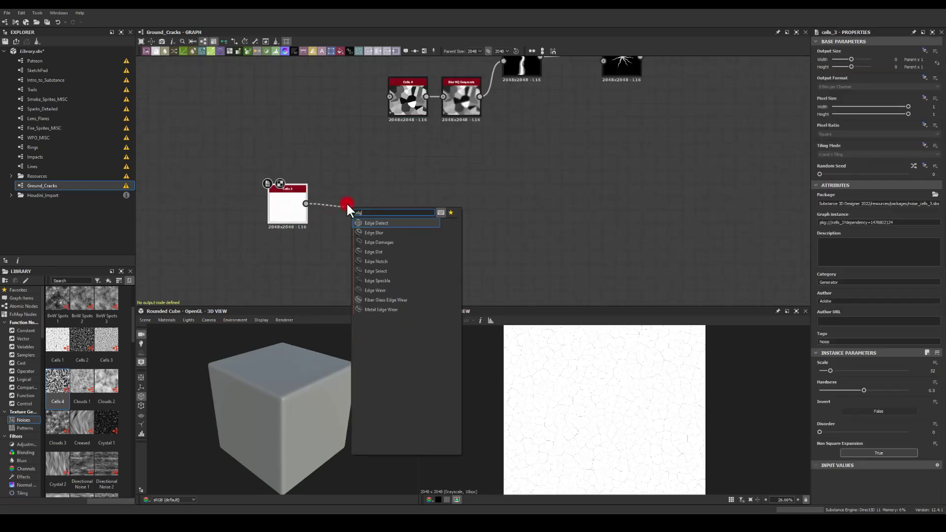
{"action": "key", "text": "Return"}
Set the Cells 3 Scale to 3 and the Edge Detect's Edge Width to 2.74.
{"action": "mouse_move", "coordinate": [822, 368]}
{"action": "left_mouse_down"}
{"action": "mouse_move", "coordinate": [813, 387]}
{"action": "mouse_move", "coordinate": [819, 366]}
{"action": "left_mouse_up"}
{"action": "left_click", "coordinate": [296, 206]}
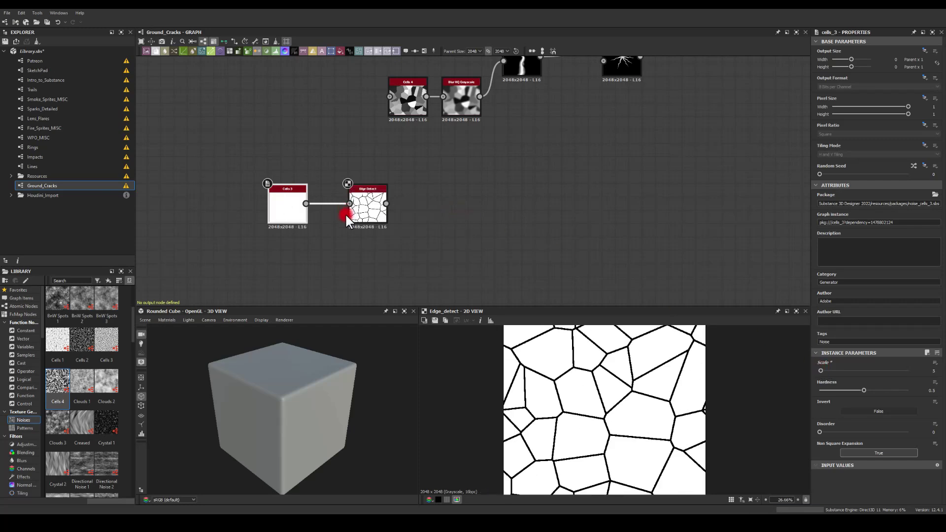
{"action": "left_click", "coordinate": [366, 213]}
{"action": "mouse_move", "coordinate": [817, 369]}
{"action": "left_mouse_down"}
{"action": "mouse_move", "coordinate": [829, 368]}
{"action": "mouse_move", "coordinate": [818, 370]}
{"action": "left_mouse_up"}
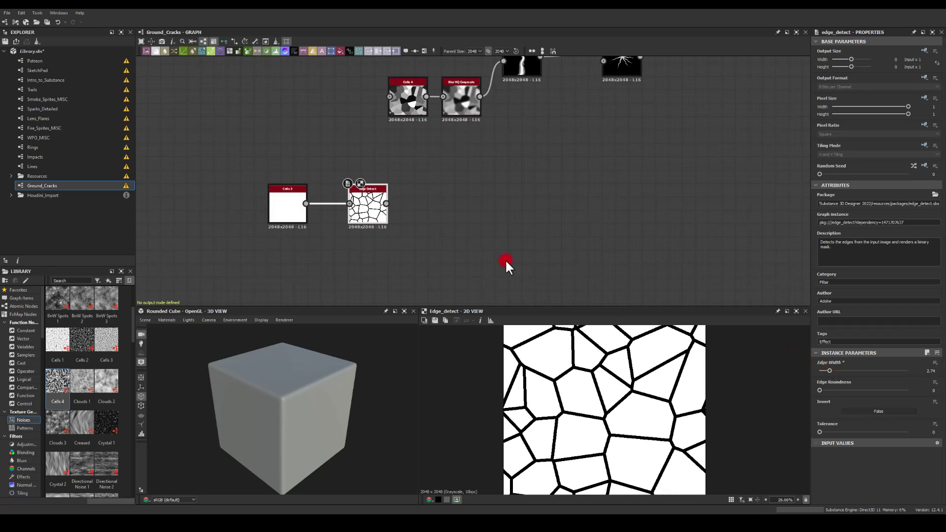
Attach a Multi Directional Warp Grayscale node to the Edge Detect output.
{"action": "left_click_drag", "start_coordinate": [385, 204], "coordinate": [449, 225]}
{"action": "type", "text": "mul"}
{"action": "left_click", "coordinate": [477, 271]}
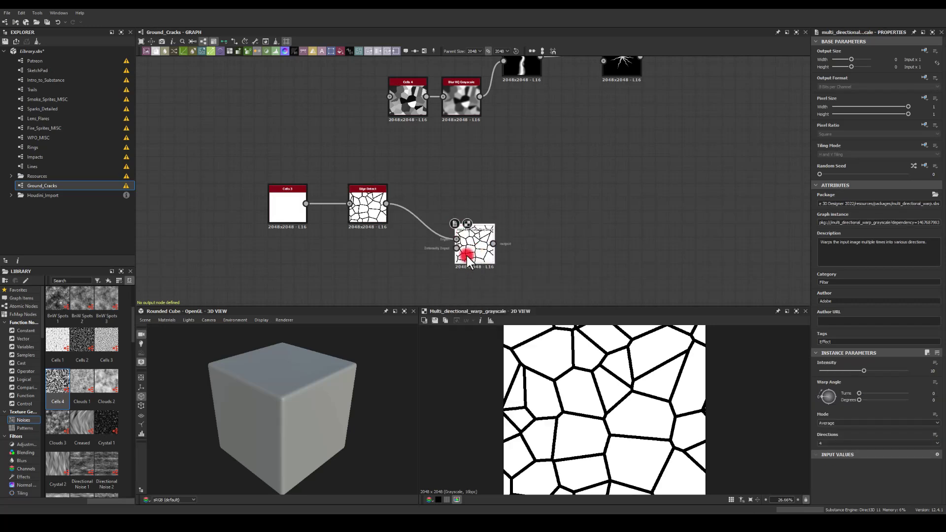
{"action": "key", "text": "space"}
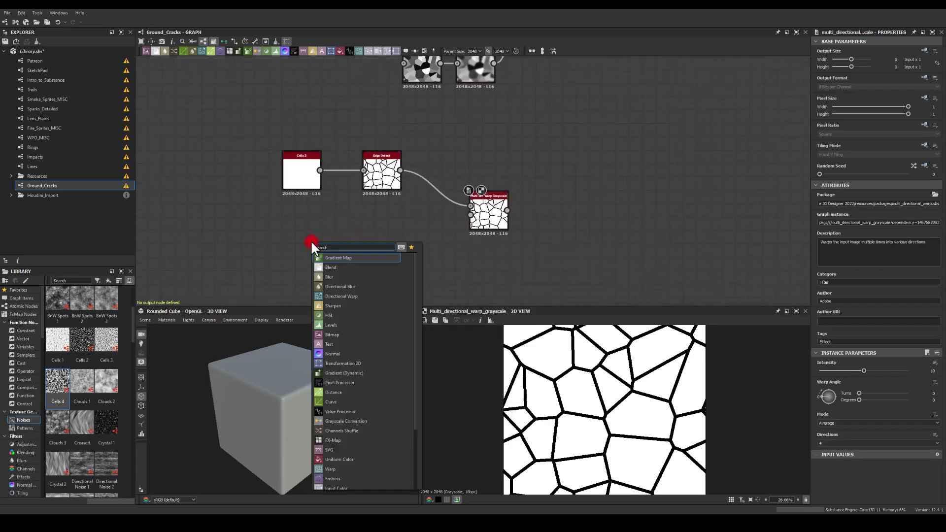
{"action": "key", "text": "Escape"}
Add a Cells 4 noise, blur it with Blur HQ Grayscale and connect it to the multi directional warp's intensity input.
{"action": "left_click_drag", "start_coordinate": [81, 386], "coordinate": [489, 212]}
{"action": "type", "text": "blur"}
{"action": "left_click", "coordinate": [410, 268]}
{"action": "key", "text": "Delete"}
{"action": "type", "text": "bl"}
{"action": "left_click", "coordinate": [433, 278]}
{"action": "left_click", "coordinate": [490, 212]}
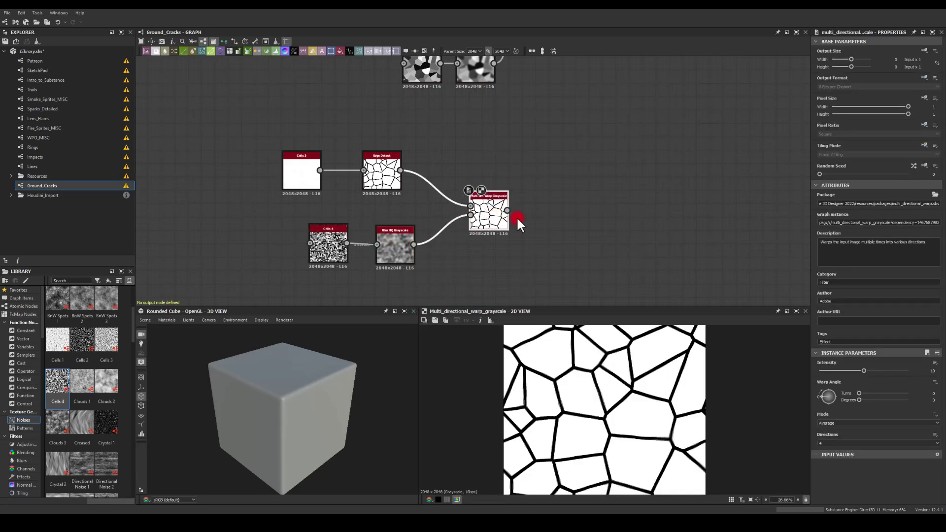
Raise the multi directional warp's Intensity to 20, compare its blending modes and set Mode to Max.
{"action": "left_click_drag", "start_coordinate": [862, 369], "coordinate": [921, 375]}
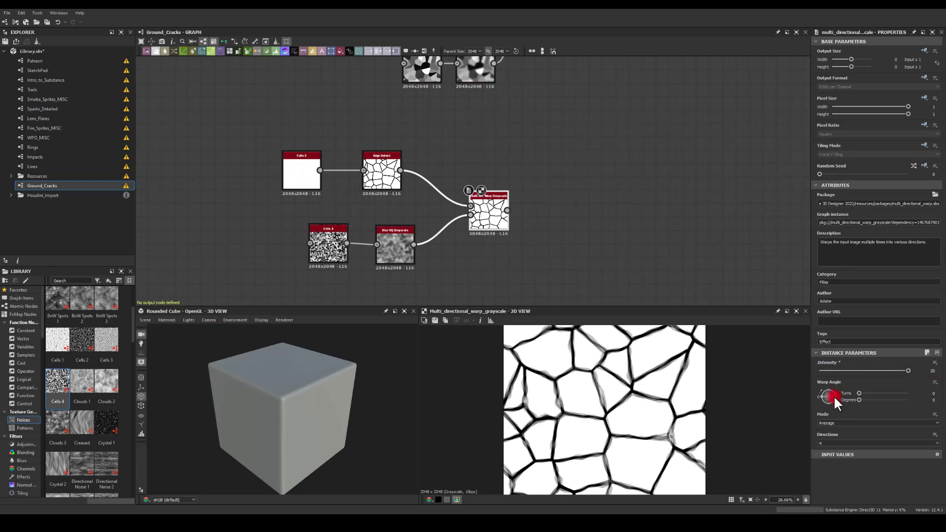
{"action": "left_click", "coordinate": [826, 422]}
{"action": "left_click", "coordinate": [824, 430]}
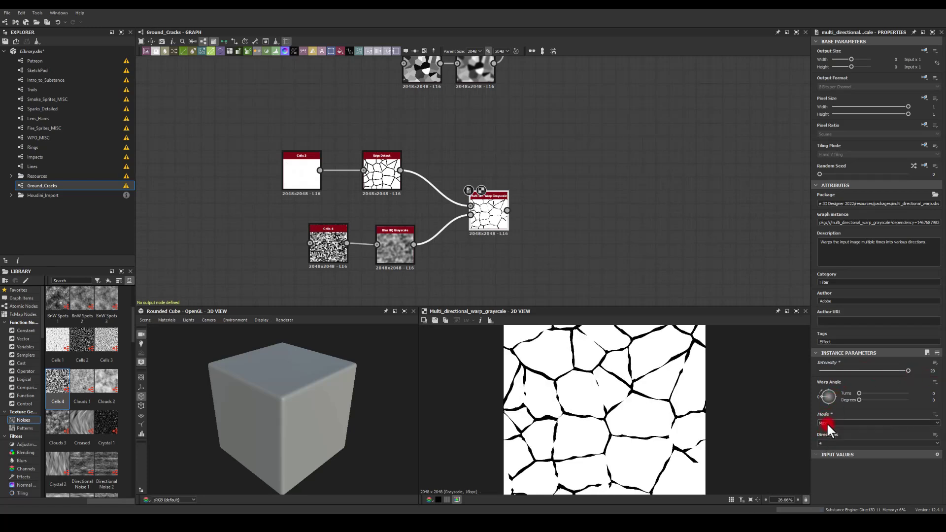
{"action": "left_click", "coordinate": [826, 421]}
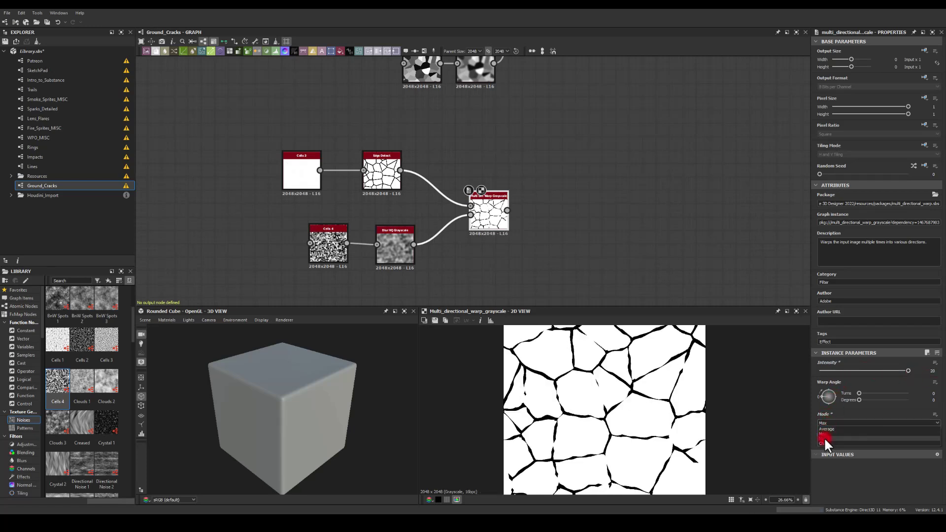
{"action": "left_click", "coordinate": [823, 438]}
{"action": "left_click", "coordinate": [824, 421]}
{"action": "left_click", "coordinate": [822, 442]}
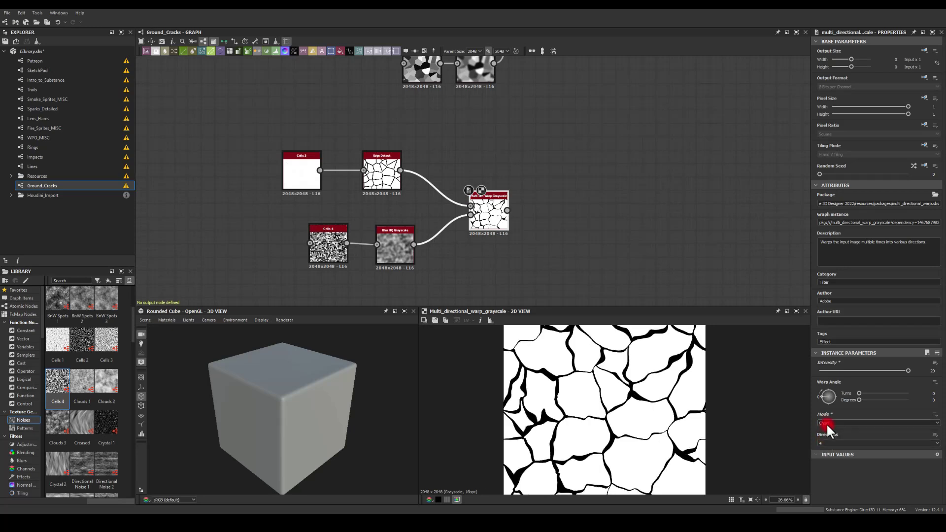
{"action": "left_click", "coordinate": [824, 422]}
{"action": "left_click", "coordinate": [824, 433]}
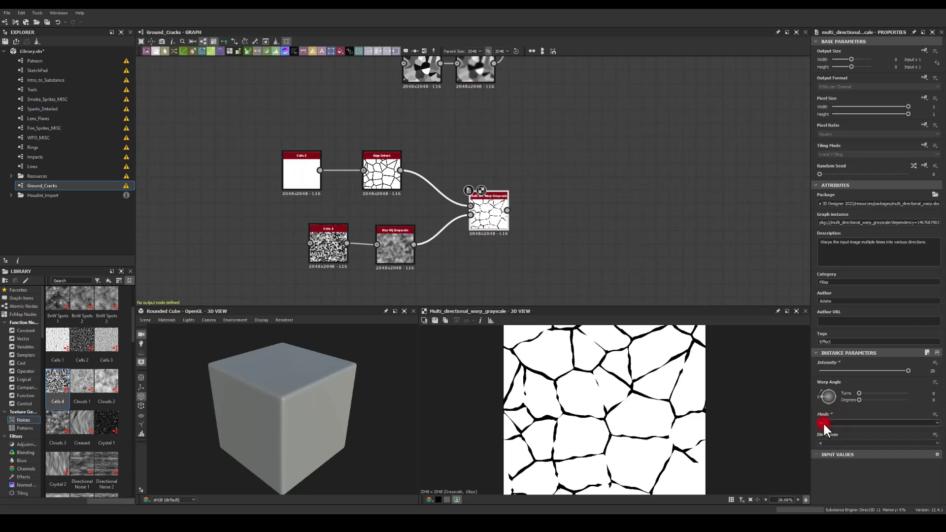
Set the multi directional warp's Intensity to 11.87 and move the node closer to its inputs.
{"action": "double_click", "coordinate": [927, 370]}
{"action": "mouse_move", "coordinate": [882, 371]}
{"action": "left_mouse_down"}
{"action": "mouse_move", "coordinate": [781, 374]}
{"action": "mouse_move", "coordinate": [873, 383]}
{"action": "left_mouse_up"}
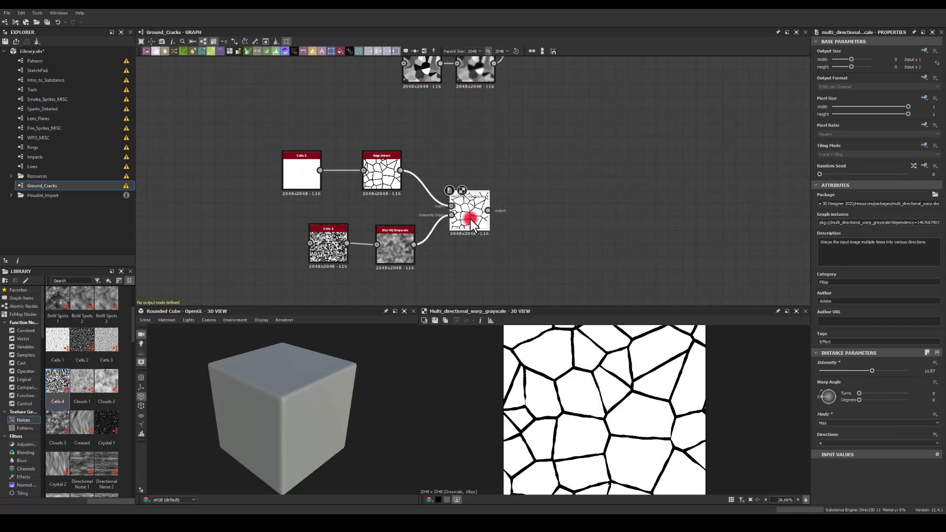
{"action": "middle_click_drag", "start_coordinate": [562, 188], "coordinate": [480, 185]}
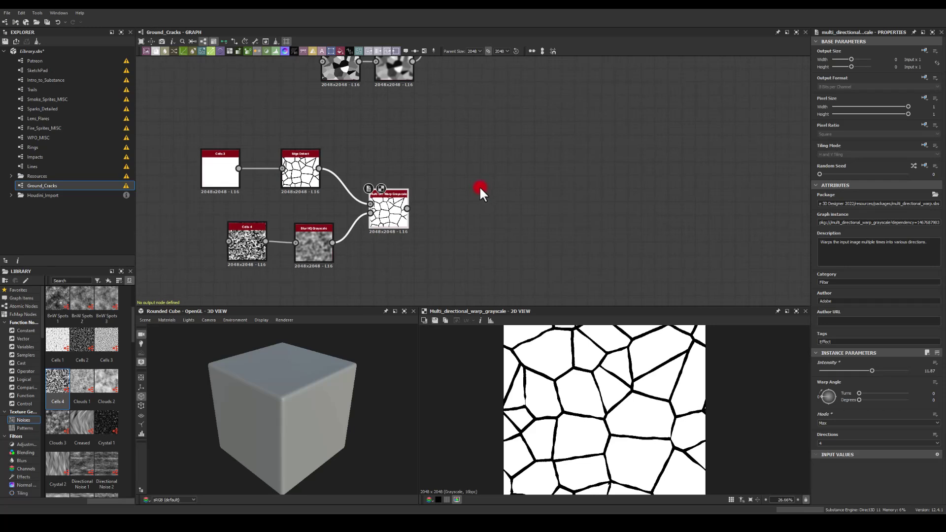
Attach a Slope Blur Grayscale node to the multi directional warp's output.
{"action": "middle_click_drag", "start_coordinate": [388, 219], "coordinate": [346, 159]}
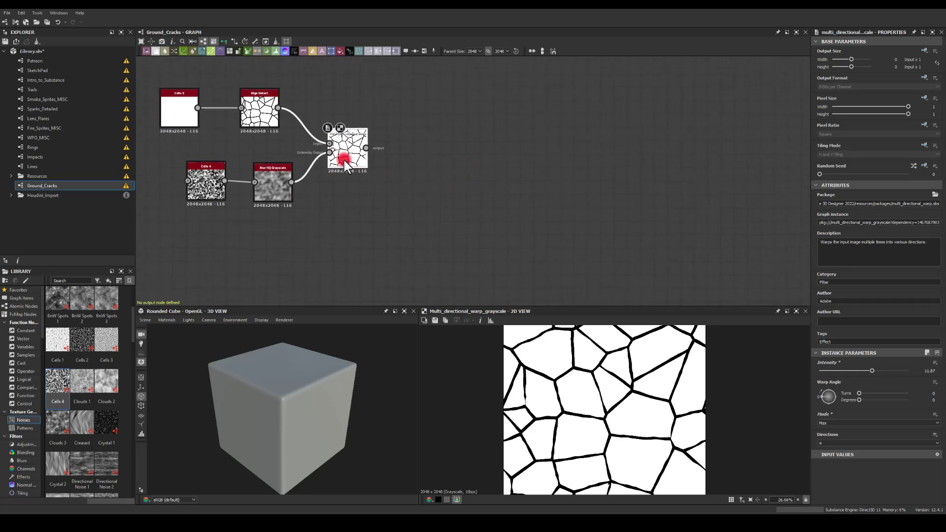
{"action": "left_click_drag", "start_coordinate": [366, 148], "coordinate": [446, 187]}
{"action": "type", "text": "slope"}
{"action": "key", "text": "Return"}
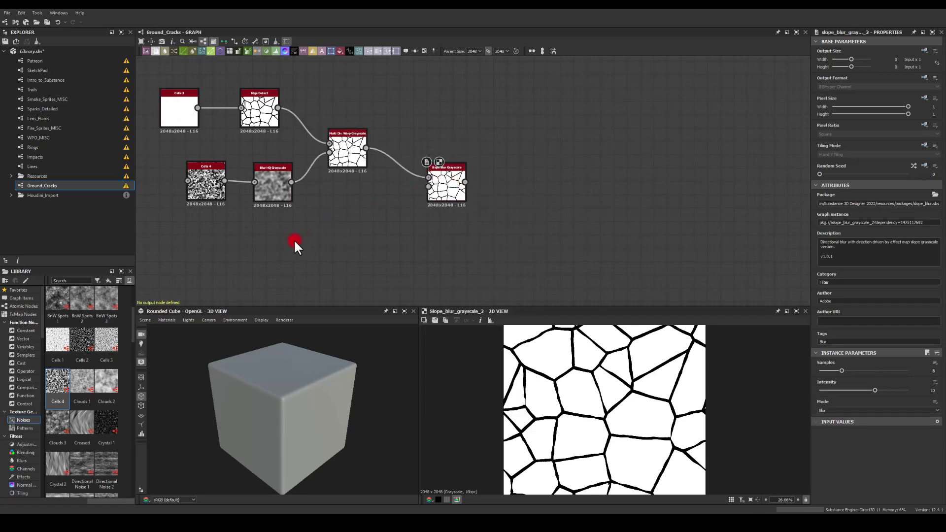
Add a Perlin Noise node and connect it to the Slope Blur Grayscale's second input.
{"action": "key", "text": "space"}
{"action": "type", "text": "per"}
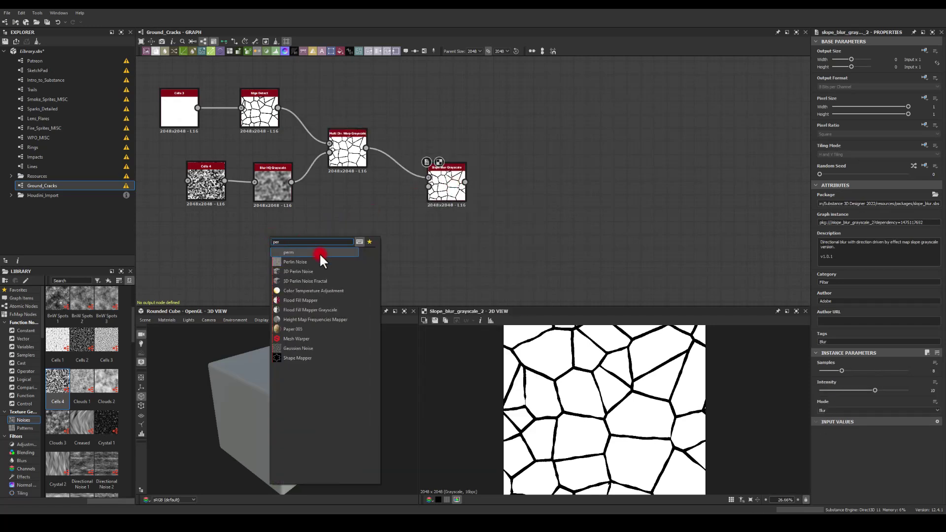
{"action": "left_click", "coordinate": [303, 259]}
{"action": "left_click_drag", "start_coordinate": [280, 236], "coordinate": [446, 187]}
{"action": "double_click", "coordinate": [448, 187]}
Lower the Perlin Noise's Scale to make the pattern driving the slope blur coarser.
{"action": "left_click", "coordinate": [336, 211]}
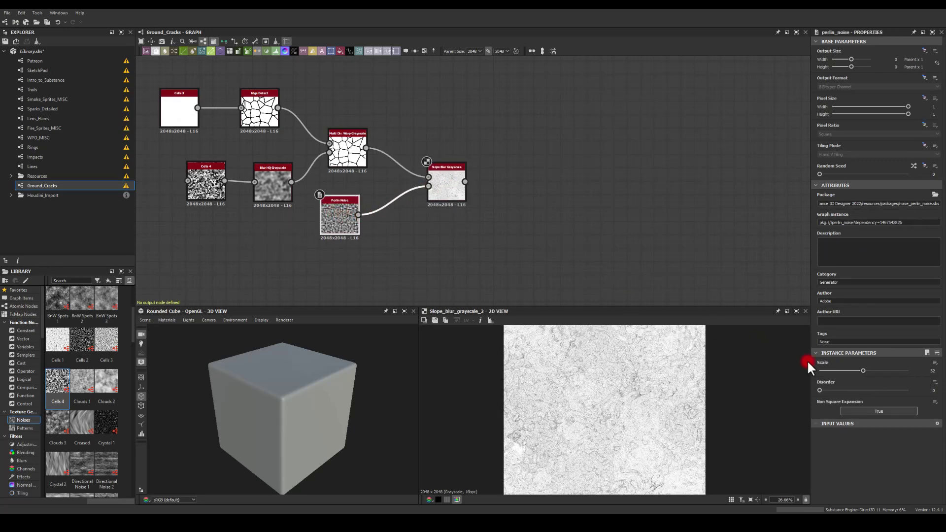
{"action": "left_click", "coordinate": [828, 370]}
{"action": "left_click_drag", "start_coordinate": [827, 369], "coordinate": [822, 368]}
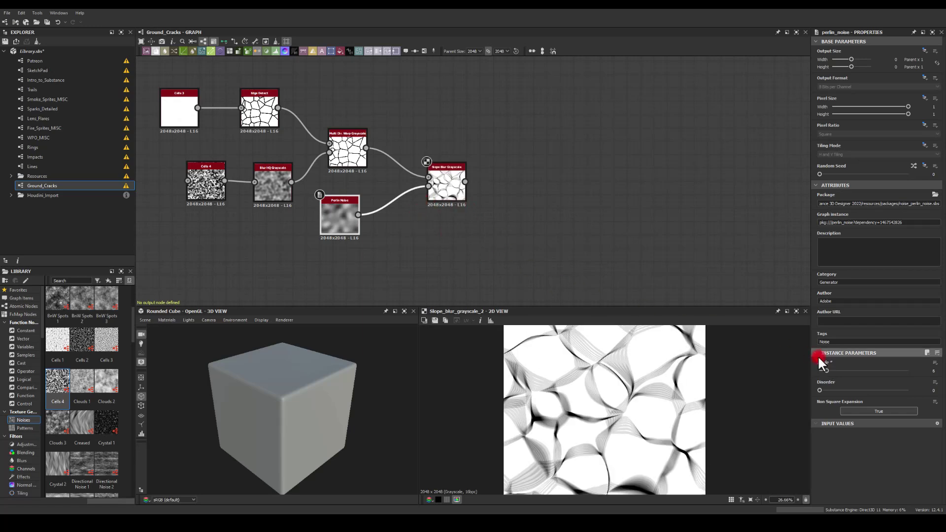
{"action": "mouse_move", "coordinate": [826, 370]}
{"action": "left_mouse_down"}
{"action": "mouse_move", "coordinate": [903, 388]}
{"action": "mouse_move", "coordinate": [821, 387]}
{"action": "left_mouse_up"}
Set the Slope Blur Grayscale to 32 Samples, Mode Max and Intensity 1.53.
{"action": "left_click", "coordinate": [433, 180]}
{"action": "left_click", "coordinate": [823, 408]}
{"action": "left_click", "coordinate": [823, 421]}
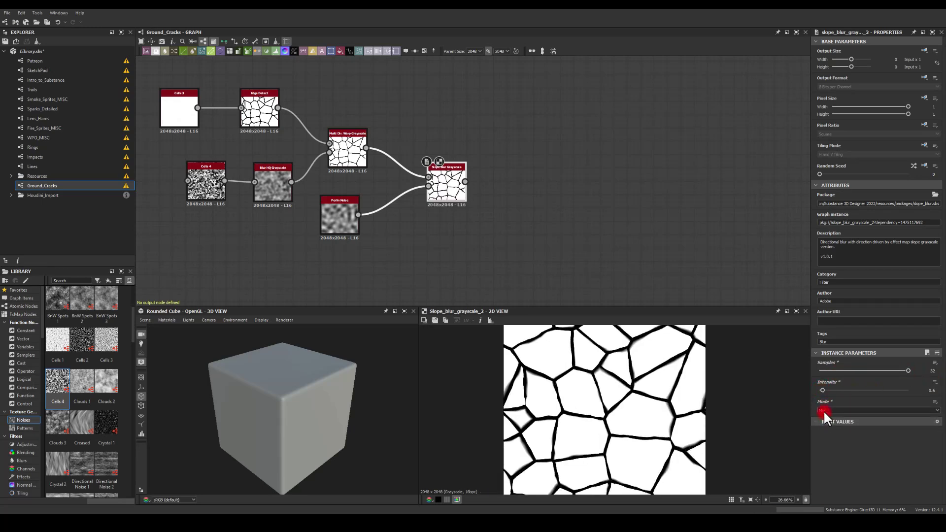
{"action": "left_click", "coordinate": [823, 410]}
{"action": "left_click", "coordinate": [820, 424]}
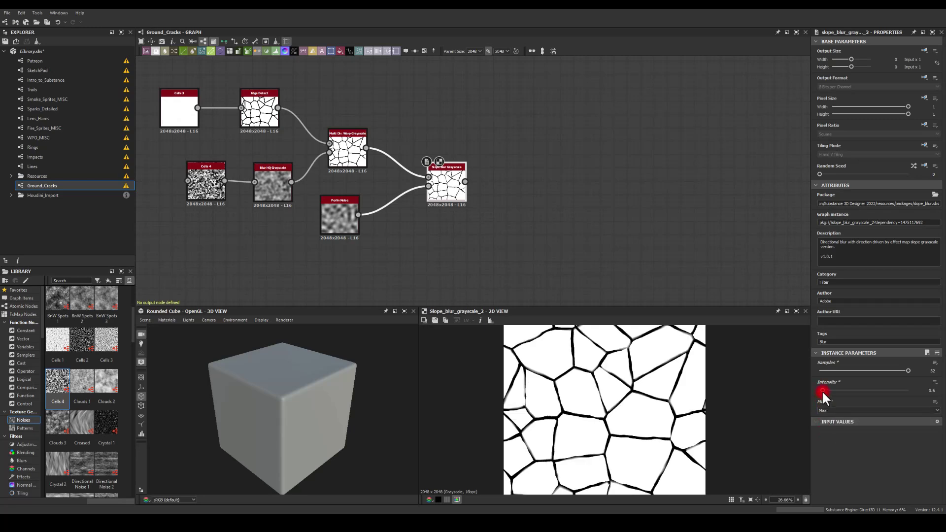
{"action": "left_click_drag", "start_coordinate": [822, 389], "coordinate": [827, 389]}
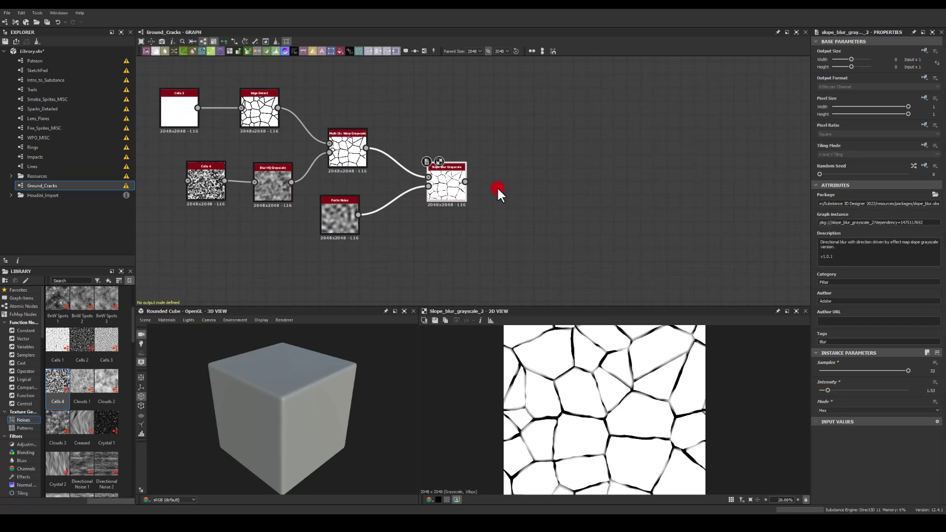
Attach a Shape Mapper node to the Slope Blur Grayscale's output.
{"action": "middle_click_drag", "start_coordinate": [567, 191], "coordinate": [492, 191]}
{"action": "middle_click_drag", "start_coordinate": [426, 127], "coordinate": [414, 150]}
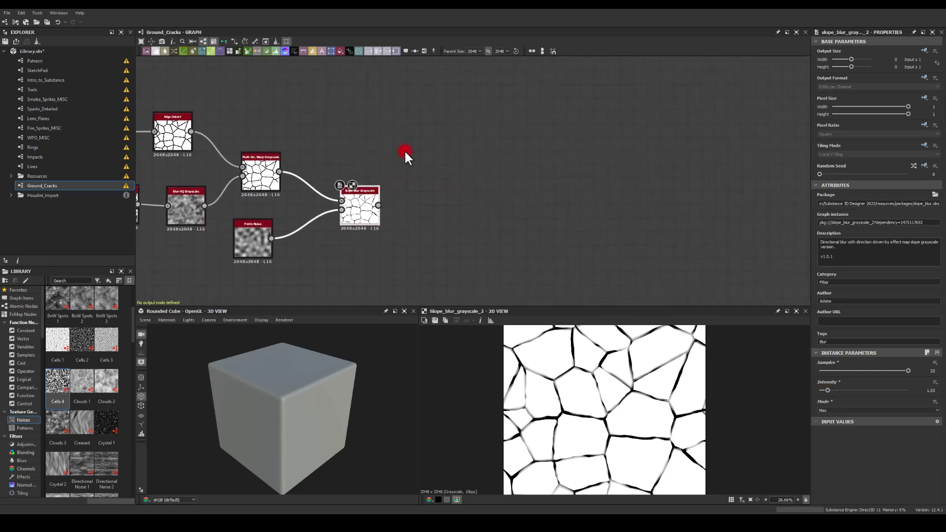
{"action": "left_click_drag", "start_coordinate": [378, 205], "coordinate": [479, 179]}
{"action": "type", "text": "shape"}
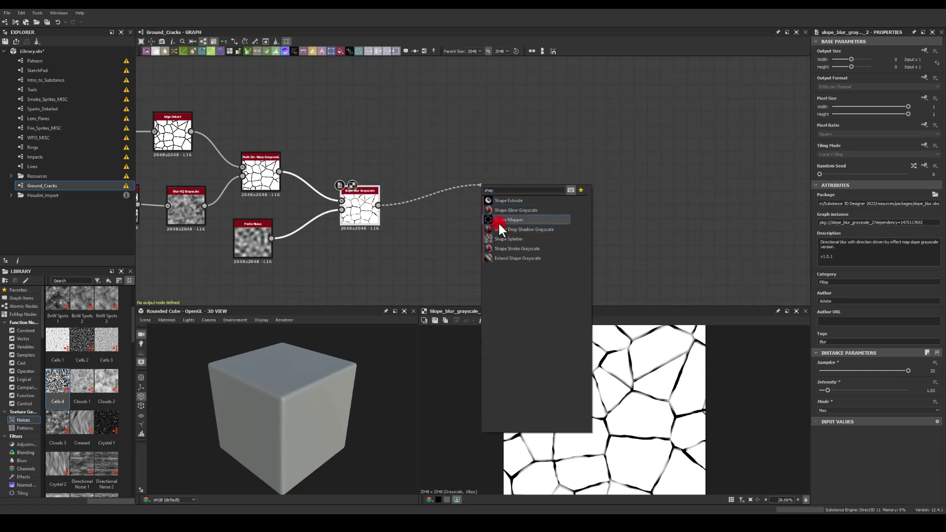
{"action": "left_click", "coordinate": [498, 222]}
Set the Shape Mapper's Pattern Amount to 5, Radius to 0 and Width to 1.
{"action": "left_click_drag", "start_coordinate": [847, 408], "coordinate": [935, 431]}
{"action": "key", "text": "f"}
{"action": "middle_click_drag", "start_coordinate": [562, 226], "coordinate": [524, 233]}
{"action": "mouse_move", "coordinate": [868, 391]}
{"action": "left_mouse_down"}
{"action": "mouse_move", "coordinate": [835, 388]}
{"action": "mouse_move", "coordinate": [860, 385]}
{"action": "left_mouse_up"}
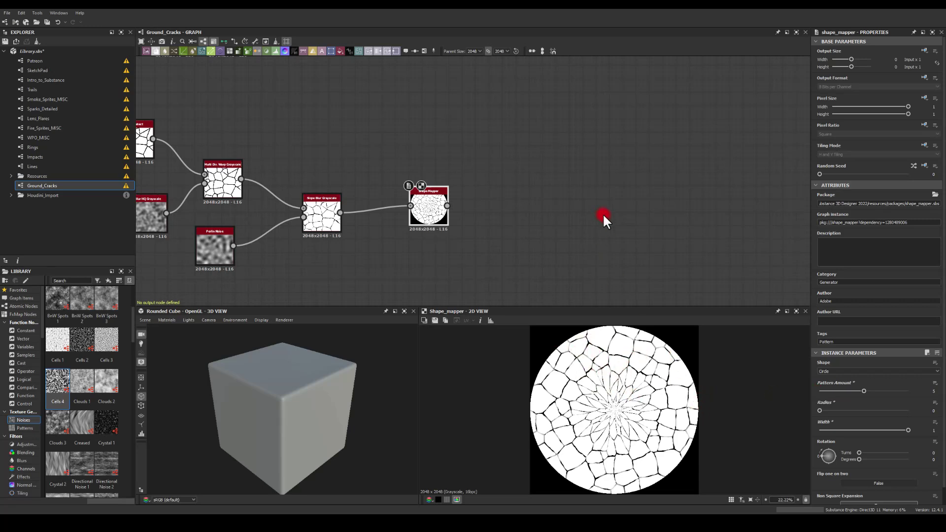
Attach an Invert Grayscale node to the Shape Mapper's output.
{"action": "middle_click_drag", "start_coordinate": [522, 174], "coordinate": [470, 222]}
{"action": "left_click_drag", "start_coordinate": [404, 255], "coordinate": [463, 165]}
{"action": "type", "text": "inv"}
{"action": "left_click", "coordinate": [481, 183]}
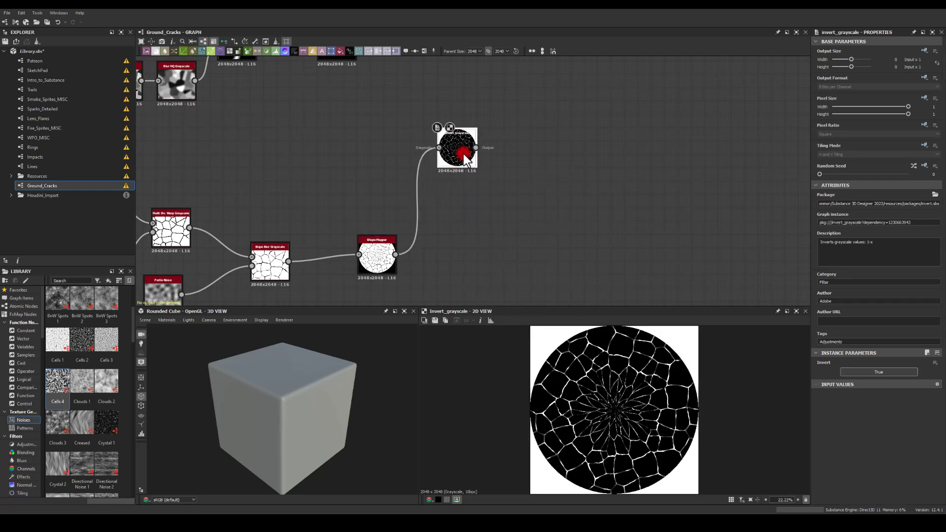
Attach a Bevel node to the Invert Grayscale's output and set its Distance to -0.01.
{"action": "middle_click_drag", "start_coordinate": [384, 129], "coordinate": [299, 246]}
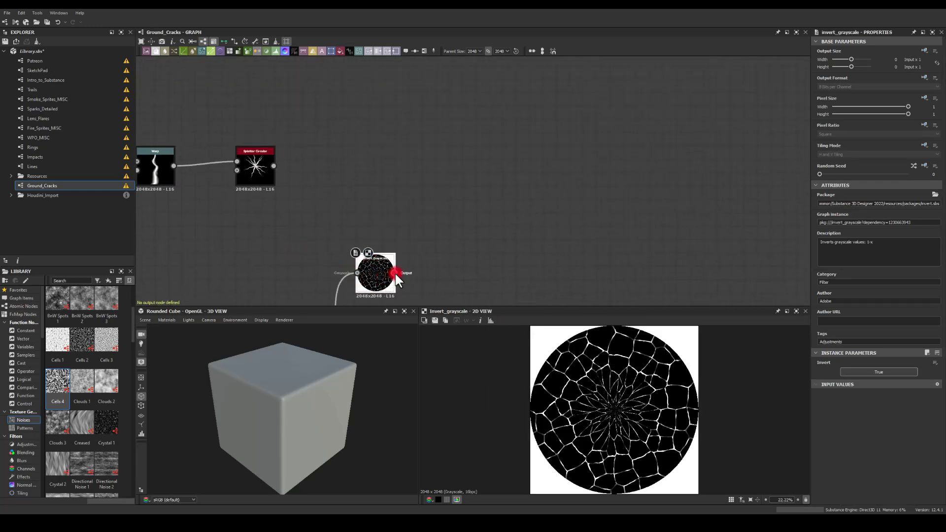
{"action": "middle_click_drag", "start_coordinate": [401, 267], "coordinate": [381, 217]}
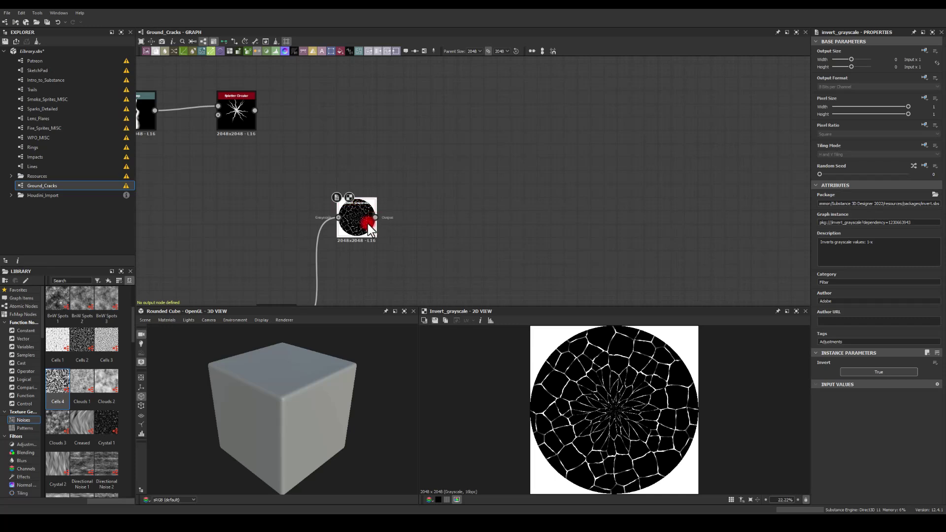
{"action": "left_click_drag", "start_coordinate": [374, 218], "coordinate": [421, 213]}
{"action": "type", "text": "bev"}
{"action": "key", "text": "Return"}
{"action": "scroll", "coordinate": [426, 219], "scroll_direction": "up", "scroll_amount": 5}
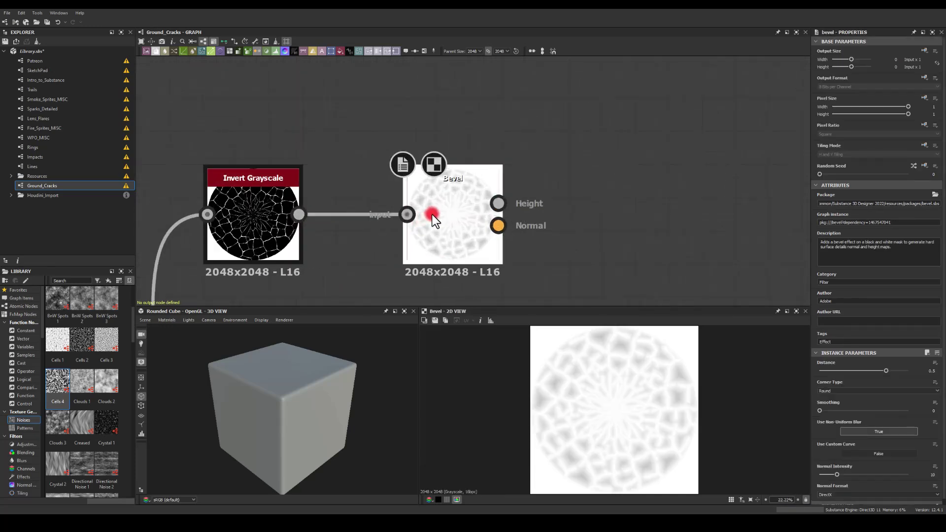
{"action": "left_click_drag", "start_coordinate": [880, 368], "coordinate": [863, 362]}
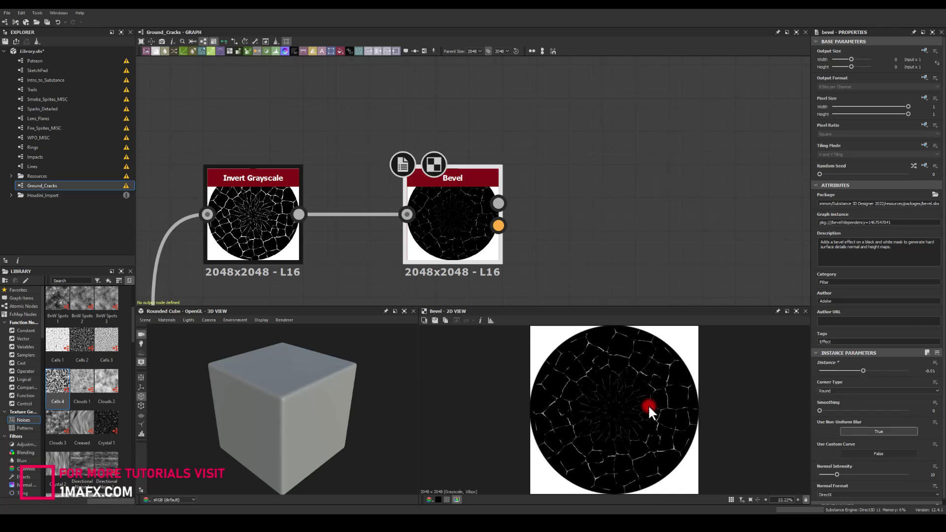
Inspect the beveled cracks up close and set the Bevel's Distance to -0.005.
{"action": "scroll", "coordinate": [578, 358], "scroll_direction": "up", "scroll_amount": 5}
{"action": "scroll", "coordinate": [498, 379], "scroll_direction": "down", "scroll_amount": 3}
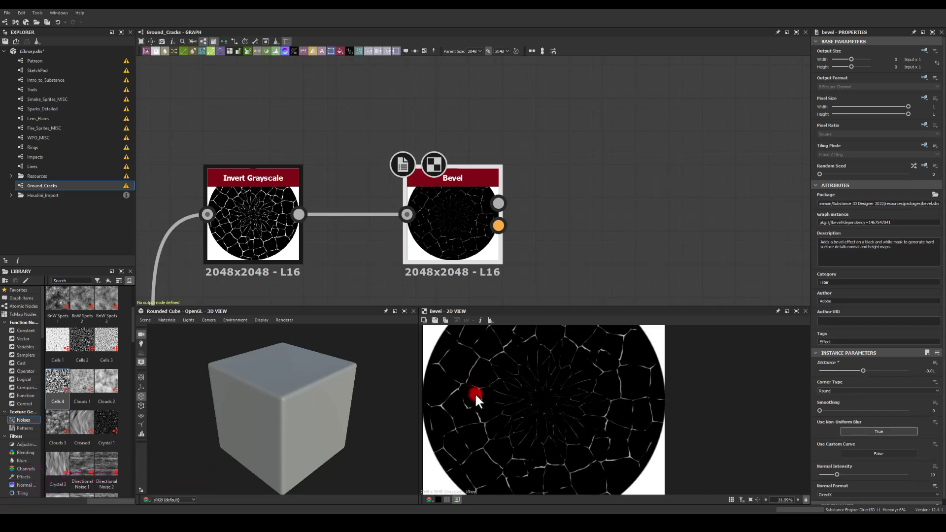
{"action": "middle_click_drag", "start_coordinate": [559, 335], "coordinate": [570, 380]}
{"action": "scroll", "coordinate": [553, 369], "scroll_direction": "down", "scroll_amount": 1}
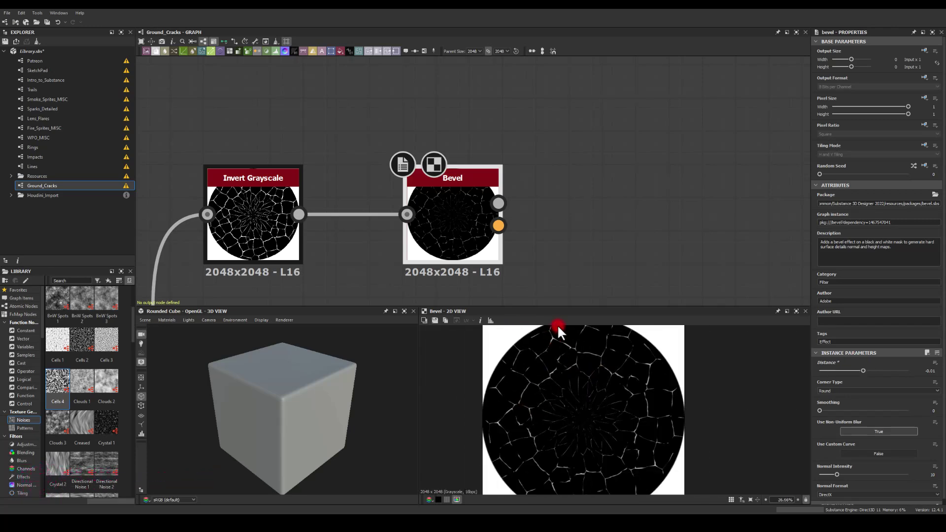
{"action": "left_click", "coordinate": [927, 371]}
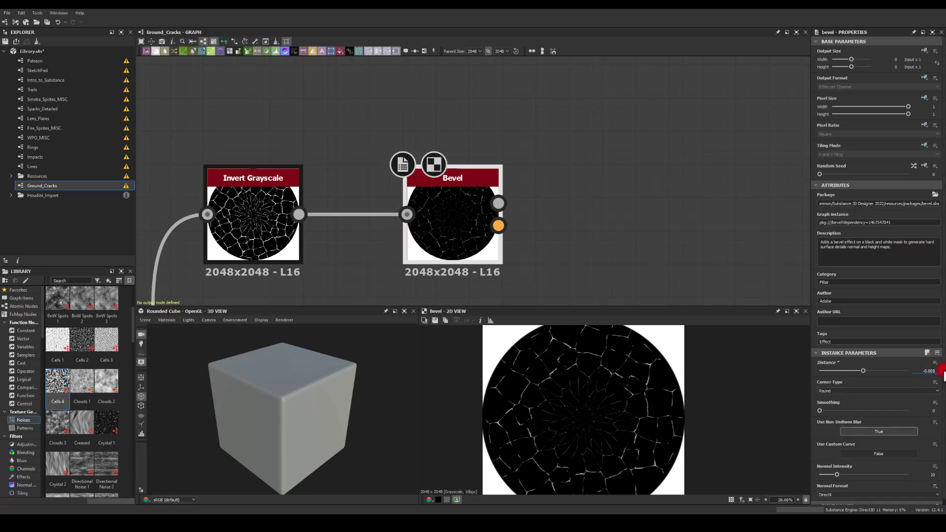
{"action": "type", "text": "-0.005"}
{"action": "left_click", "coordinate": [548, 349]}
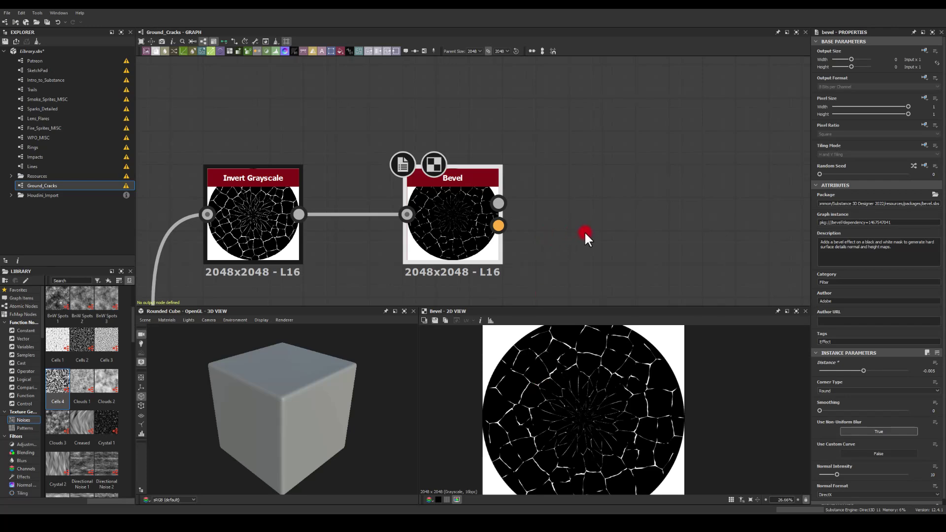
Feed the Bevel's Height output into a new Blend node and connect a new Shape node as the Blend's foreground.
{"action": "middle_click_drag", "start_coordinate": [586, 232], "coordinate": [529, 195]}
{"action": "left_click_drag", "start_coordinate": [440, 166], "coordinate": [574, 232]}
{"action": "left_click", "coordinate": [591, 254]}
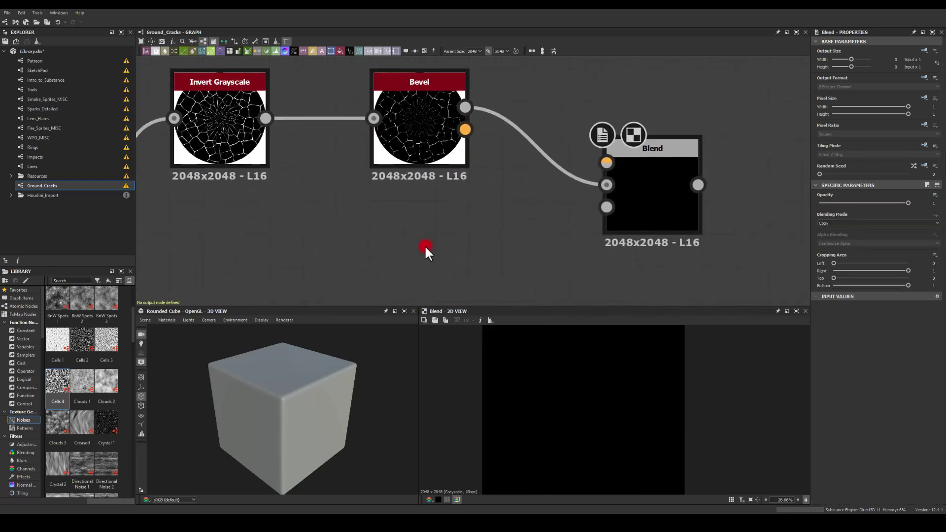
{"action": "key", "text": "space"}
{"action": "type", "text": "sha"}
{"action": "left_click", "coordinate": [440, 282]}
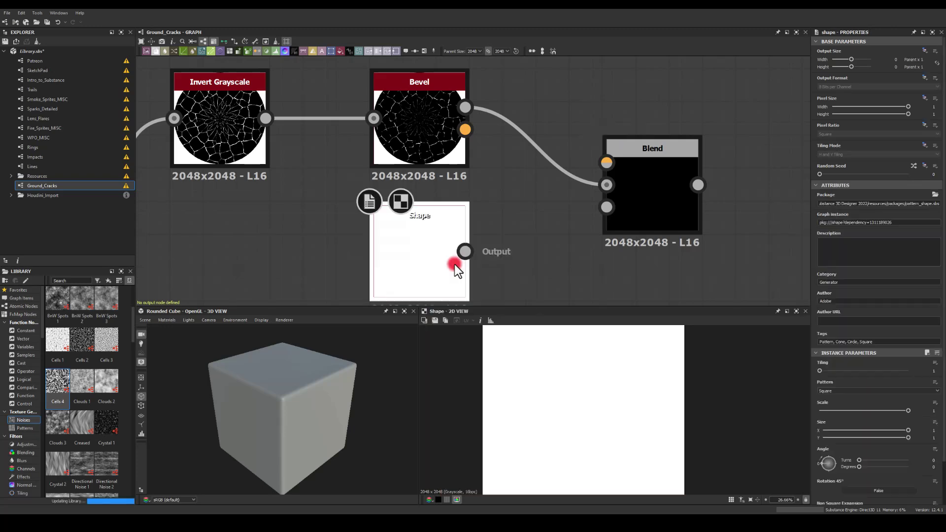
{"action": "left_click_drag", "start_coordinate": [463, 250], "coordinate": [592, 162]}
Set the Blend to Multiply and the Shape node to the Paraboloid pattern with Scale 0.94, masking the cracks' outer edge.
{"action": "left_click", "coordinate": [646, 181]}
{"action": "left_click", "coordinate": [842, 220]}
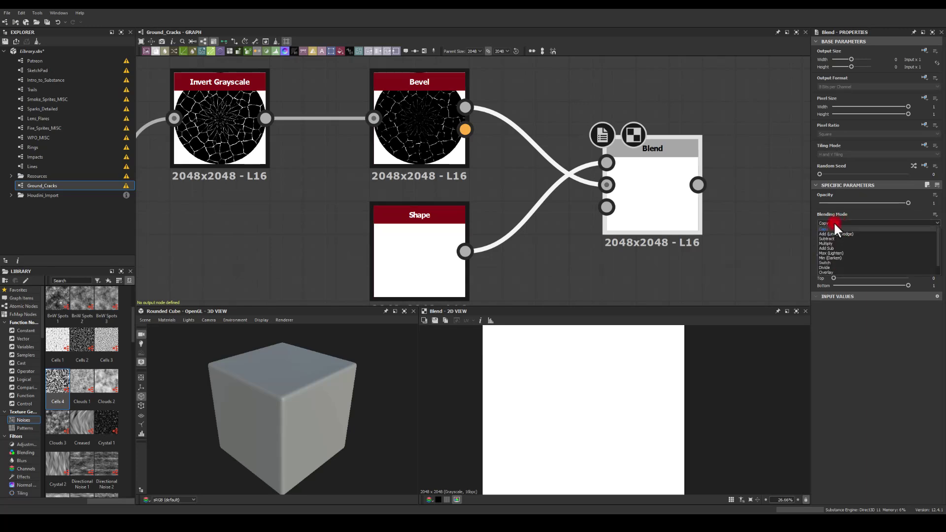
{"action": "left_click", "coordinate": [826, 239]}
{"action": "left_click", "coordinate": [465, 235]}
{"action": "left_click", "coordinate": [827, 391]}
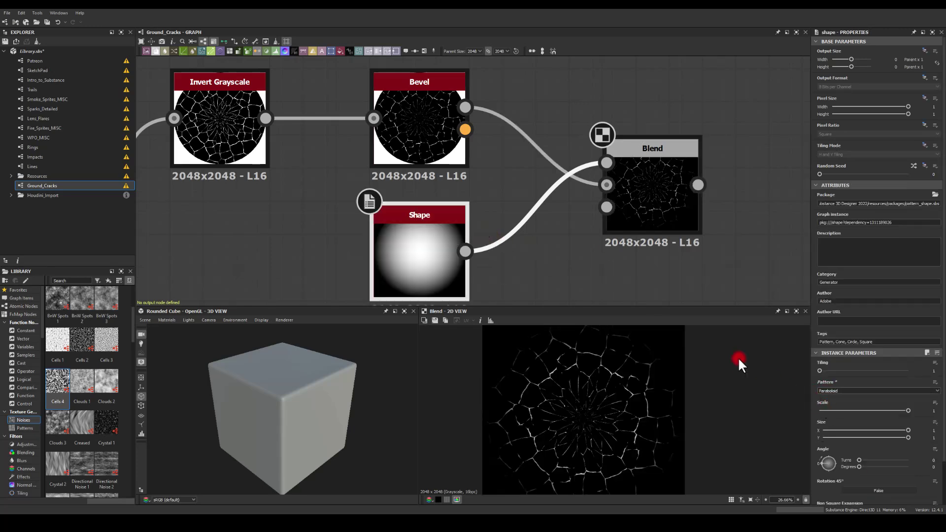
{"action": "left_click_drag", "start_coordinate": [909, 411], "coordinate": [901, 411]}
Add a Blend node that combines the Splatter Circular's radial cracks with the masked cell cracks.
{"action": "middle_click_drag", "start_coordinate": [549, 205], "coordinate": [434, 177]}
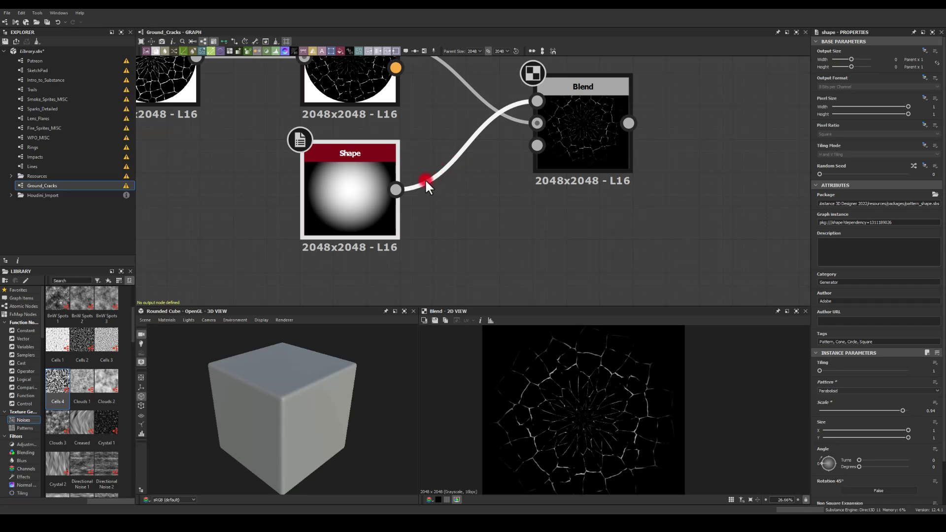
{"action": "scroll", "coordinate": [421, 194], "scroll_direction": "down", "scroll_amount": 5}
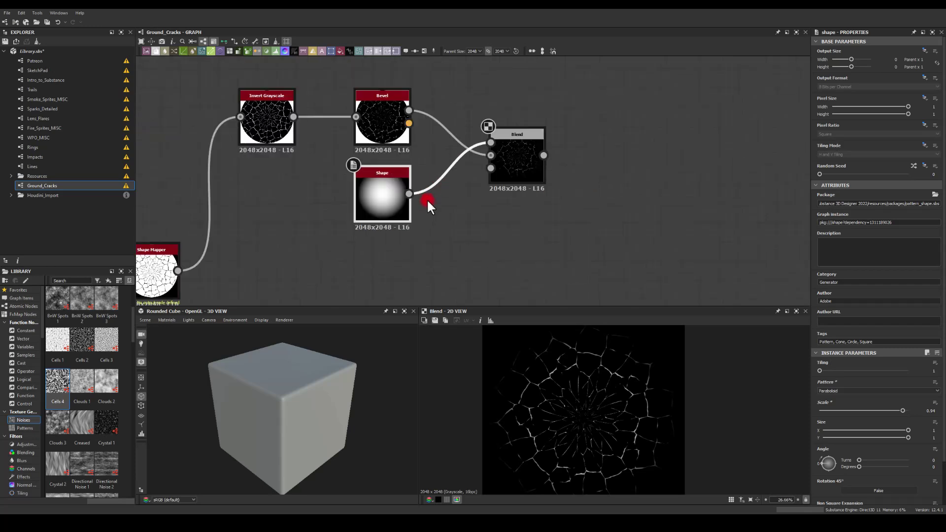
{"action": "middle_click_drag", "start_coordinate": [454, 117], "coordinate": [445, 164]}
{"action": "scroll", "coordinate": [445, 164], "scroll_direction": "down", "scroll_amount": 5}
{"action": "middle_click_drag", "start_coordinate": [363, 145], "coordinate": [378, 145]}
{"action": "left_click_drag", "start_coordinate": [258, 143], "coordinate": [542, 191]}
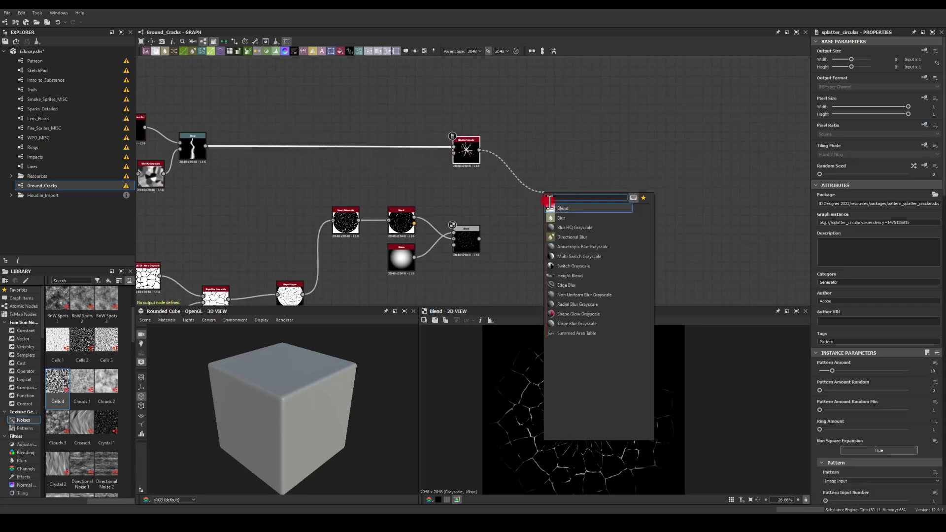
{"action": "left_click", "coordinate": [556, 208]}
{"action": "double_click", "coordinate": [560, 192]}
Set the Blending Mode of the node combining both crack patterns to Max (Lighten).
{"action": "left_click", "coordinate": [567, 193]}
{"action": "left_click", "coordinate": [823, 223]}
{"action": "left_click", "coordinate": [837, 253]}
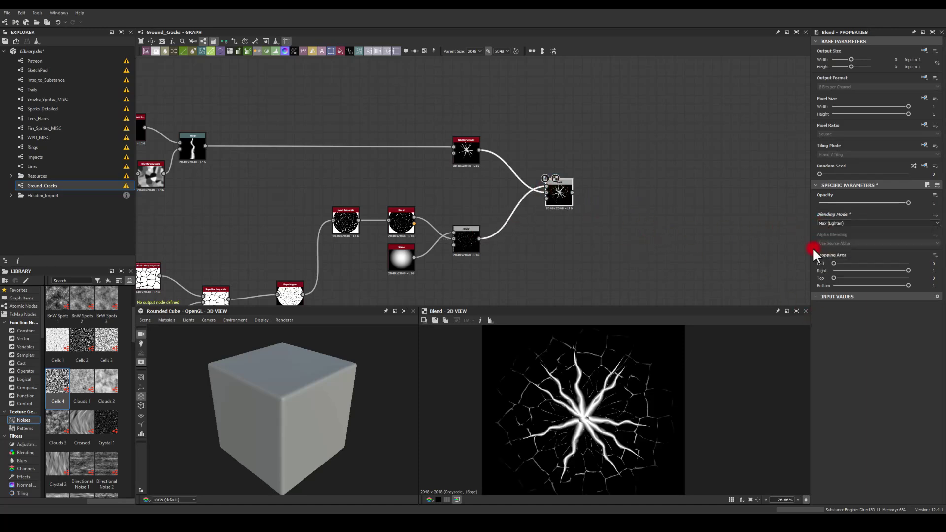
Set the Shape Mapper's Pattern Amount to 7 and Width to 0.93, keeping Radius at 0.
{"action": "scroll", "coordinate": [571, 205], "scroll_direction": "up", "scroll_amount": 3}
{"action": "middle_click_drag", "start_coordinate": [469, 225], "coordinate": [542, 130]}
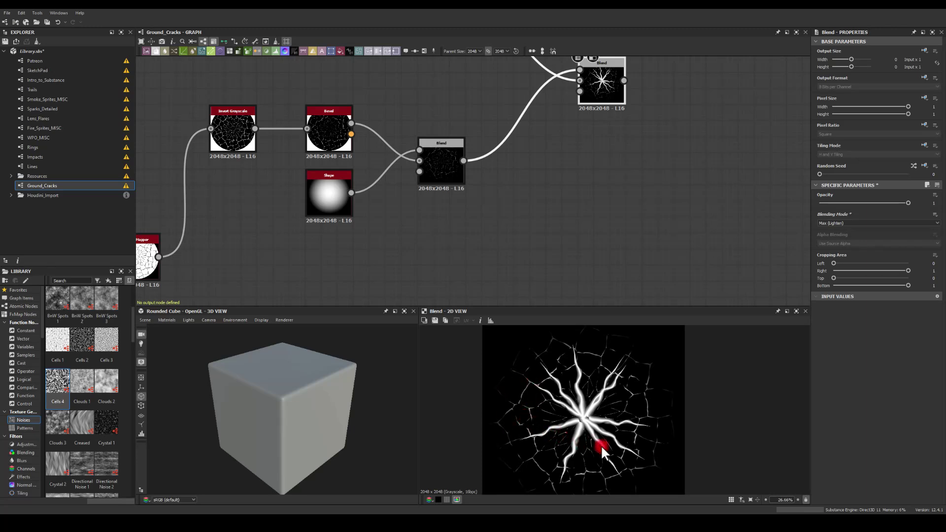
{"action": "middle_click_drag", "start_coordinate": [375, 245], "coordinate": [480, 223]}
{"action": "middle_click_drag", "start_coordinate": [315, 192], "coordinate": [333, 243]}
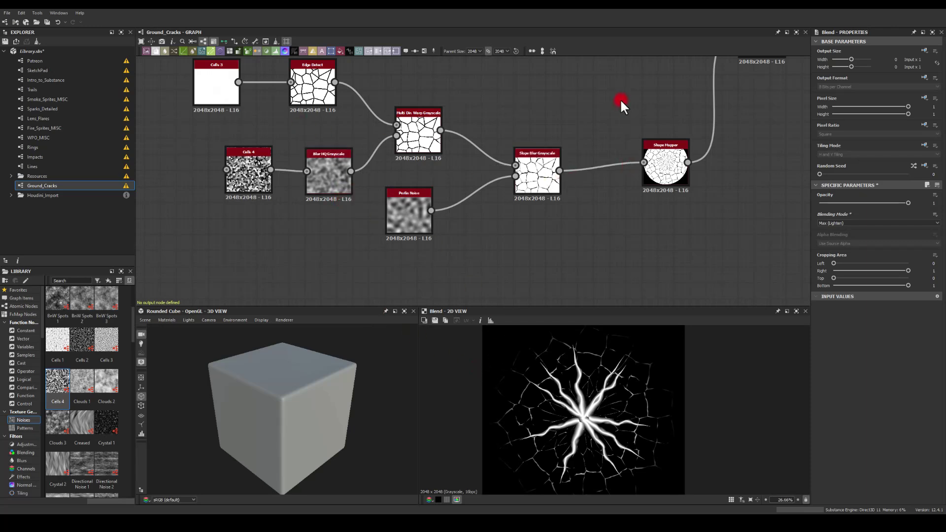
{"action": "scroll", "coordinate": [497, 187], "scroll_direction": "up", "scroll_amount": 3}
{"action": "left_click", "coordinate": [499, 187]}
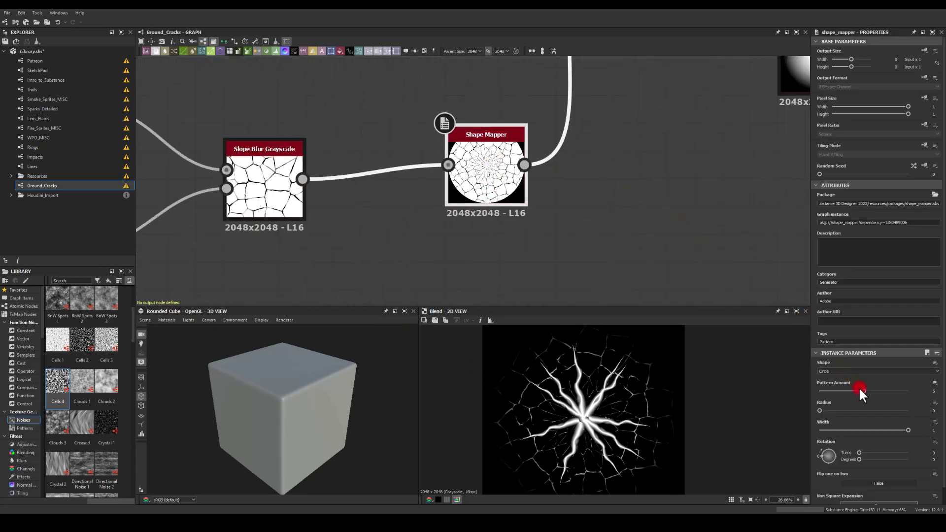
{"action": "left_click_drag", "start_coordinate": [864, 390], "coordinate": [877, 390]}
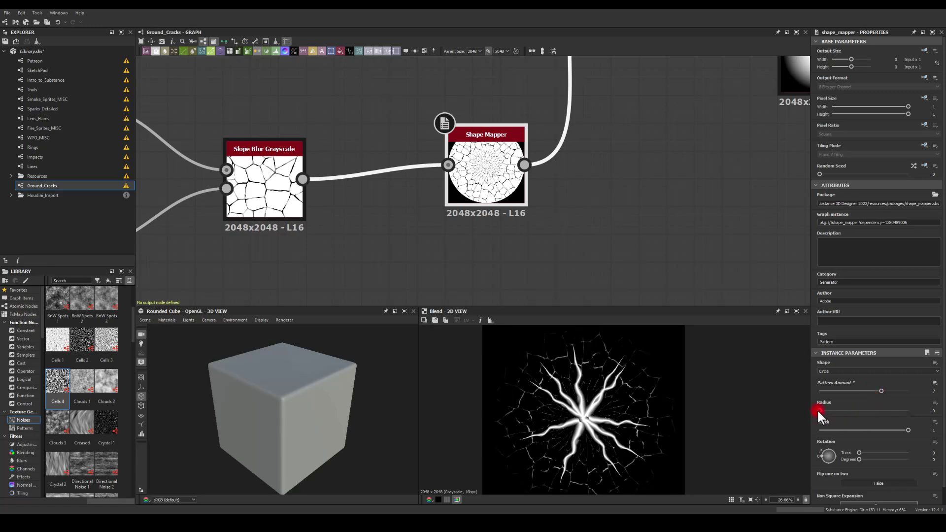
{"action": "mouse_move", "coordinate": [819, 410]}
{"action": "left_mouse_down"}
{"action": "mouse_move", "coordinate": [834, 409]}
{"action": "mouse_move", "coordinate": [806, 405]}
{"action": "left_mouse_up"}
{"action": "mouse_move", "coordinate": [907, 429]}
{"action": "left_mouse_down"}
{"action": "mouse_move", "coordinate": [889, 428]}
{"action": "mouse_move", "coordinate": [901, 428]}
{"action": "left_mouse_up"}
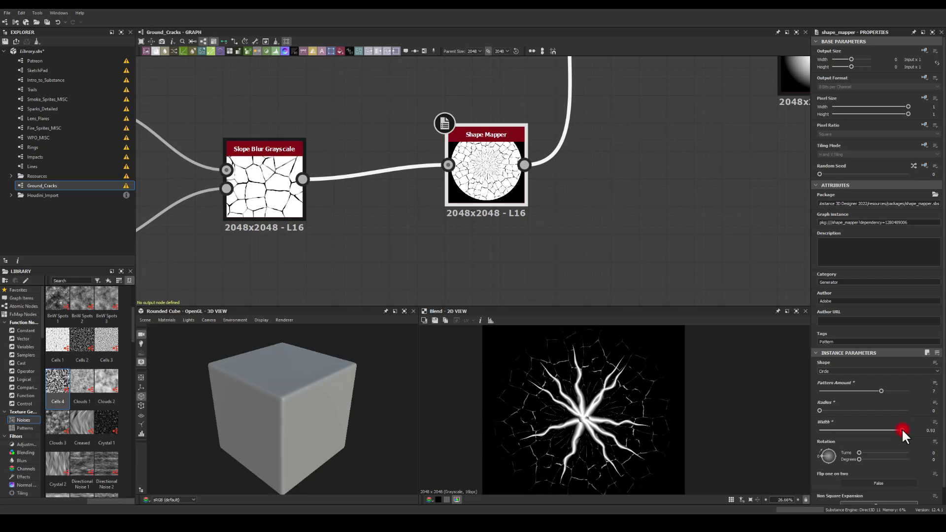
{"action": "left_click", "coordinate": [551, 386]}
Reduce the Scale of the paraboloid Shape node to tighten the mask around the cell cracks.
{"action": "middle_click_drag", "start_coordinate": [677, 142], "coordinate": [526, 189]}
{"action": "left_click", "coordinate": [526, 189]}
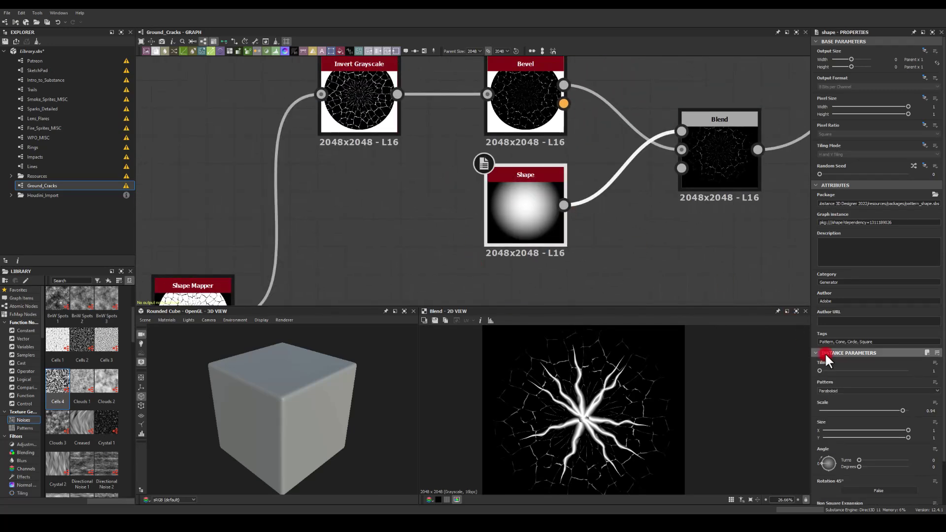
{"action": "mouse_move", "coordinate": [908, 413]}
{"action": "left_mouse_down"}
{"action": "mouse_move", "coordinate": [874, 406]}
{"action": "mouse_move", "coordinate": [903, 409]}
{"action": "mouse_move", "coordinate": [891, 410]}
{"action": "left_mouse_up"}
Raise the Edge Detect node's Edge Width to about 3 to thicken the cell cracks.
{"action": "middle_click_drag", "start_coordinate": [384, 255], "coordinate": [539, 164]}
{"action": "left_click", "coordinate": [347, 143]}
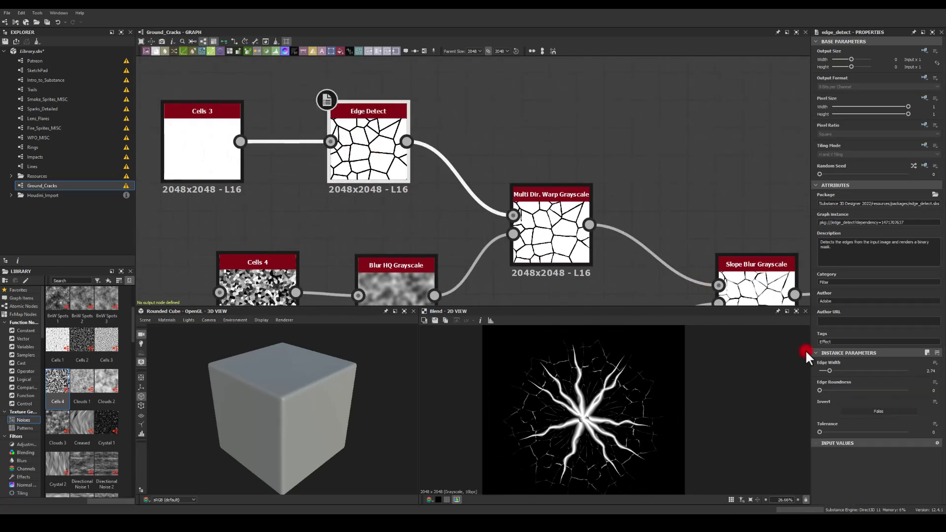
{"action": "mouse_move", "coordinate": [829, 369]}
{"action": "left_mouse_down"}
{"action": "mouse_move", "coordinate": [840, 368]}
{"action": "mouse_move", "coordinate": [829, 365]}
{"action": "left_mouse_up"}
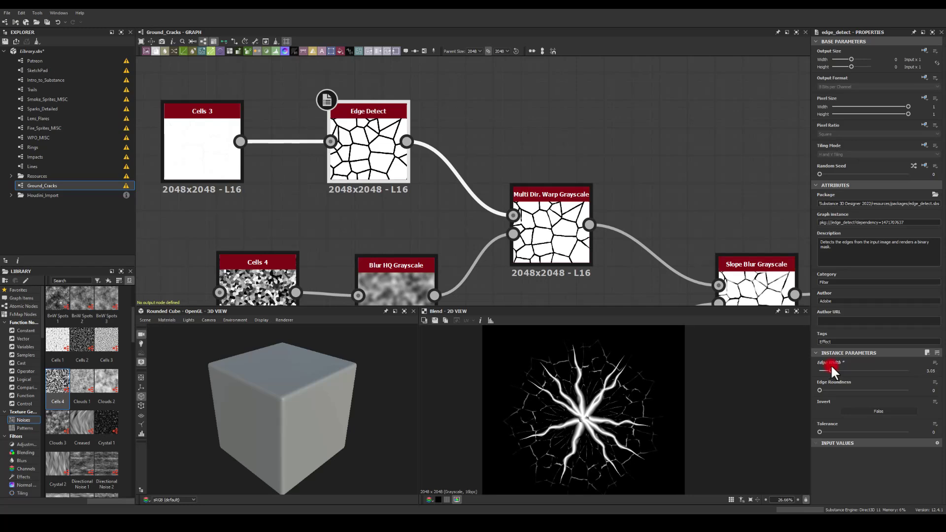
Examine the combined radial and cell crack pattern from the final Blend node in the 2D preview.
{"action": "middle_click_drag", "start_coordinate": [697, 189], "coordinate": [291, 179]}
{"action": "scroll", "coordinate": [487, 187], "scroll_direction": "down", "scroll_amount": 3}
{"action": "middle_click_drag", "start_coordinate": [507, 174], "coordinate": [383, 250]}
{"action": "middle_click_drag", "start_coordinate": [720, 167], "coordinate": [397, 219]}
{"action": "middle_click_drag", "start_coordinate": [562, 144], "coordinate": [544, 186]}
{"action": "scroll", "coordinate": [565, 376], "scroll_direction": "up", "scroll_amount": 2}
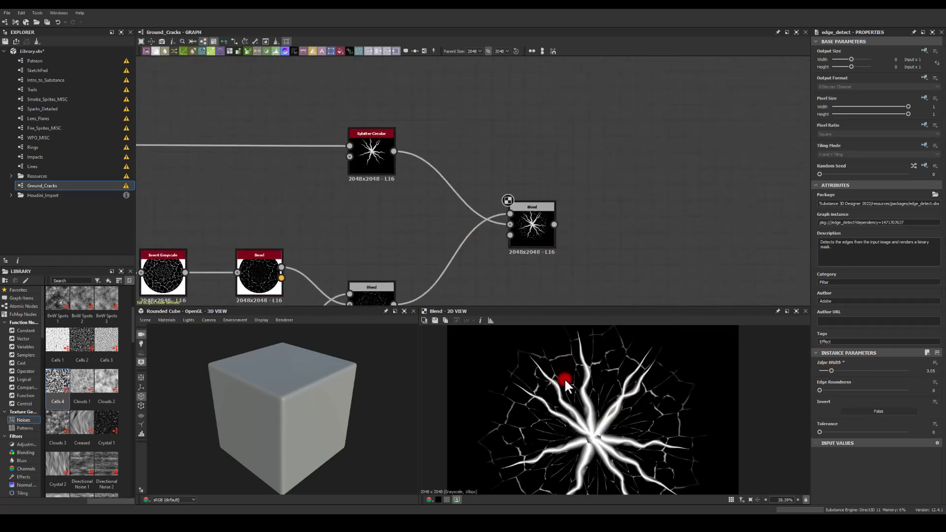
{"action": "scroll", "coordinate": [602, 439], "scroll_direction": "down", "scroll_amount": 2}
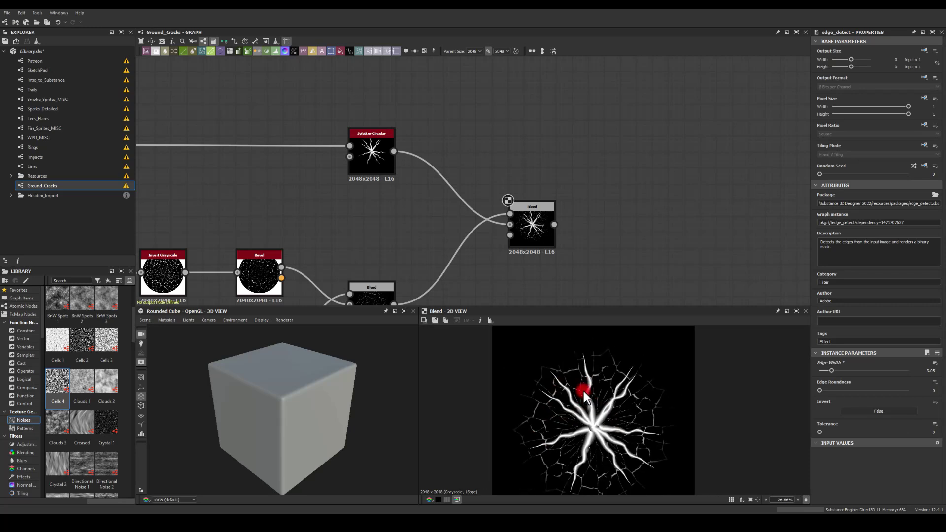
{"action": "middle_click_drag", "start_coordinate": [535, 263], "coordinate": [516, 217]}
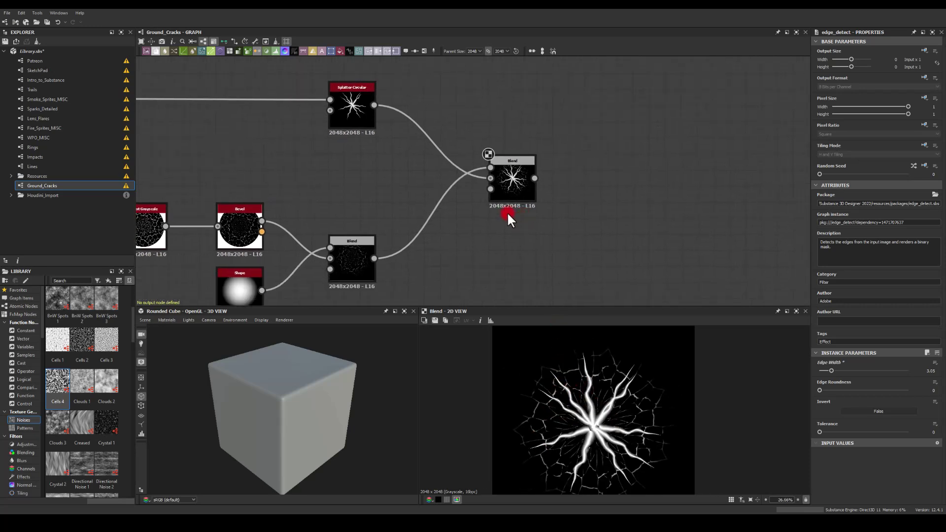
Change the 3D preview mesh to Plane (hi-res) and orbit to see it at an angle.
{"action": "mouse_move", "coordinate": [269, 372]}
{"action": "left_mouse_down"}
{"action": "mouse_move", "coordinate": [259, 379]}
{"action": "mouse_move", "coordinate": [276, 377]}
{"action": "left_mouse_up"}
{"action": "left_click", "coordinate": [165, 321]}
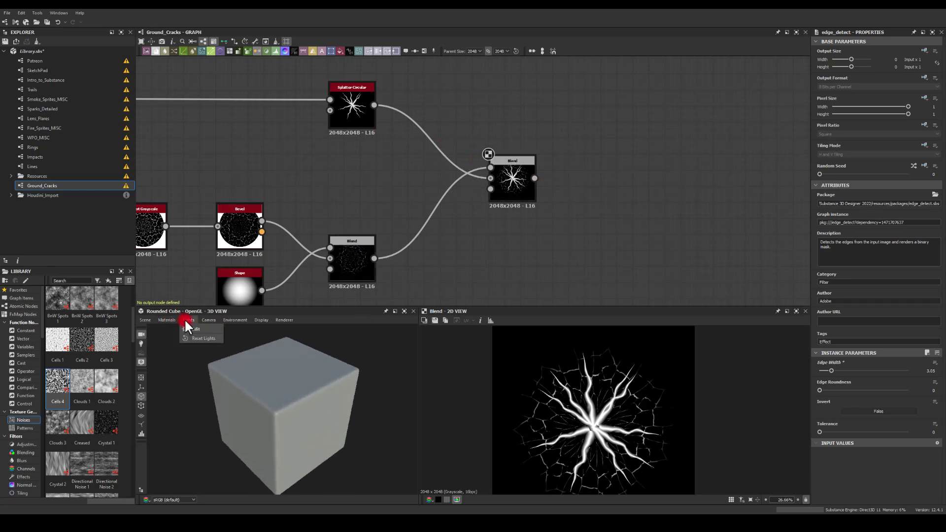
{"action": "mouse_move", "coordinate": [143, 320]}
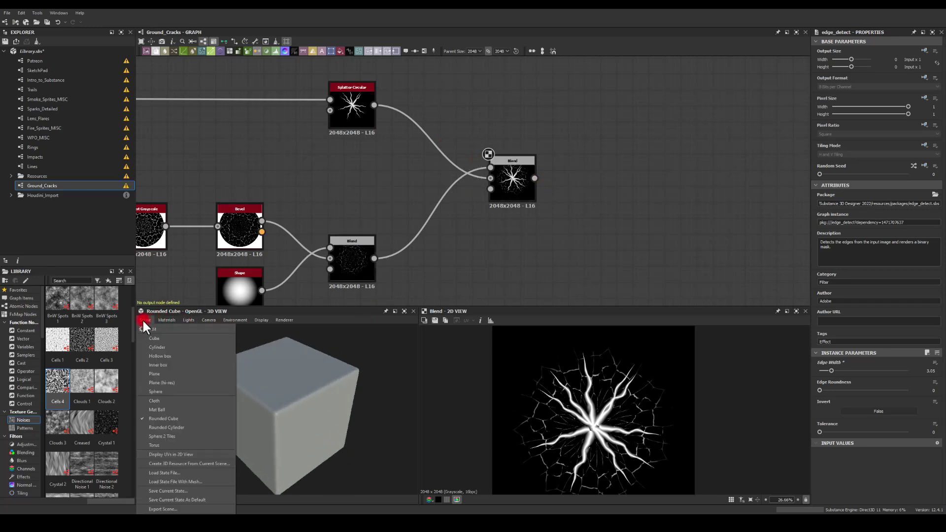
{"action": "left_click", "coordinate": [156, 382]}
{"action": "left_click_drag", "start_coordinate": [180, 391], "coordinate": [230, 361]}
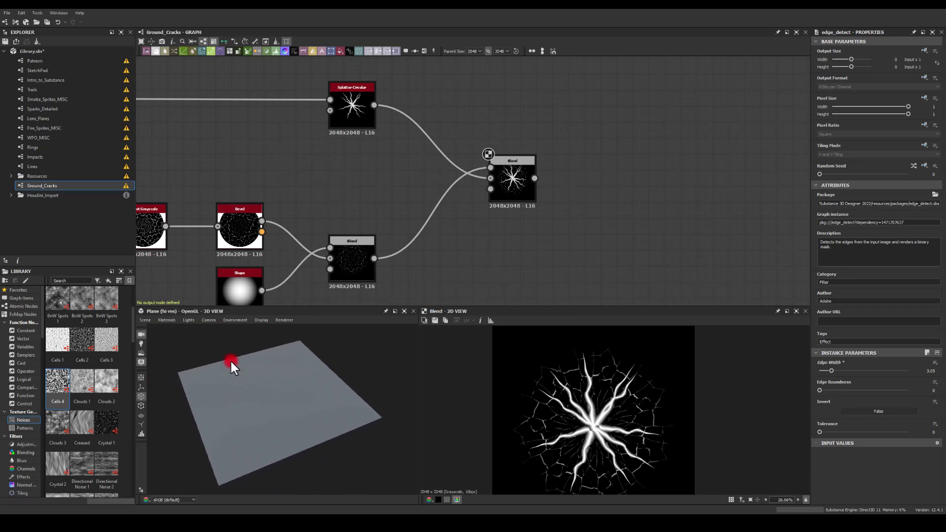
Try rotating the 3D preview's environment lighting to about 193 degrees.
{"action": "left_click", "coordinate": [222, 317]}
{"action": "left_click", "coordinate": [235, 325]}
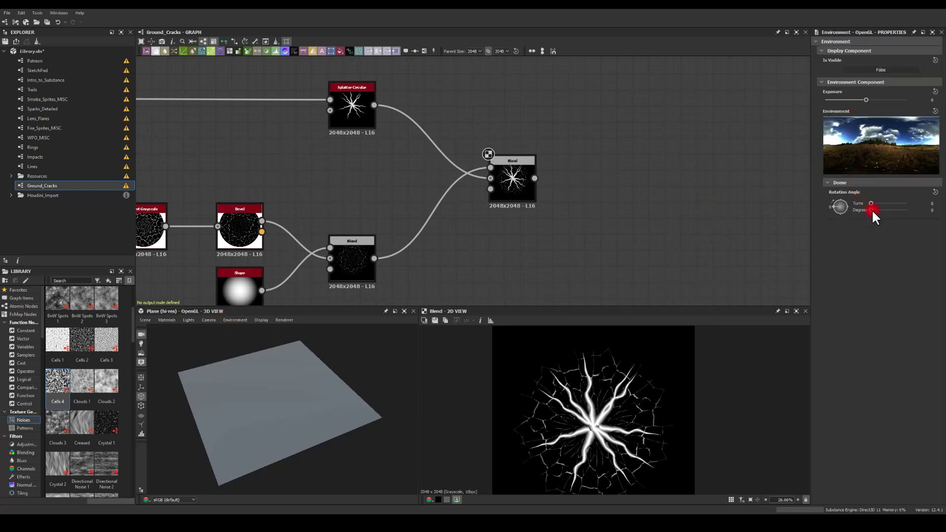
{"action": "left_click_drag", "start_coordinate": [871, 210], "coordinate": [890, 211]}
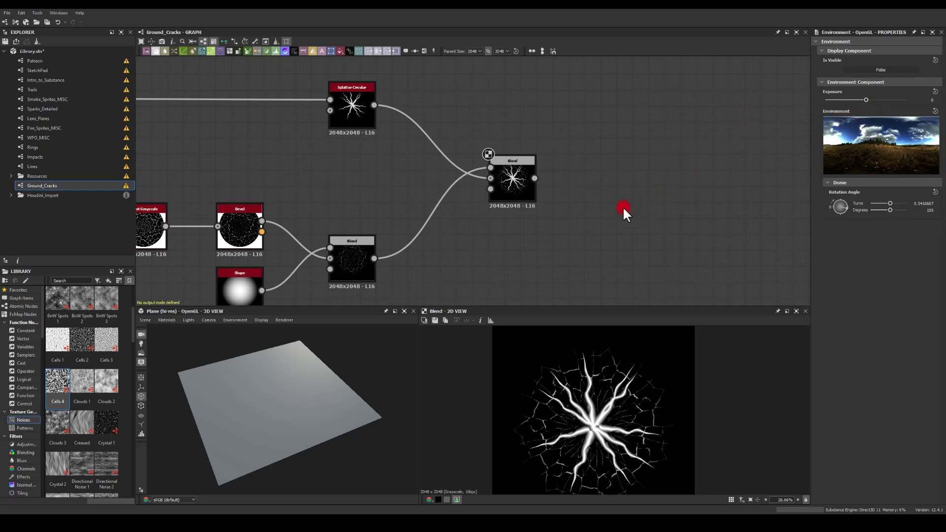
{"action": "scroll", "coordinate": [587, 145], "scroll_direction": "down", "scroll_amount": 3}
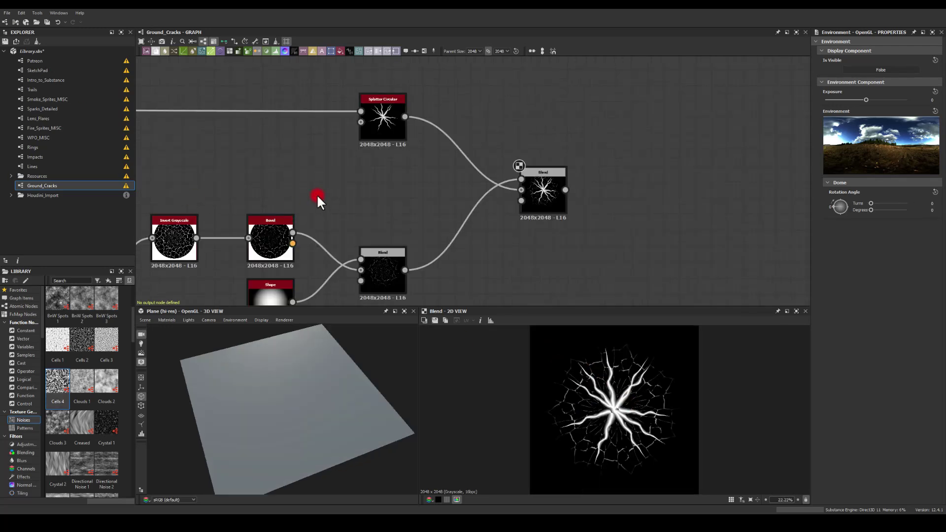
Copy the Perlin Noise, Cross Section and Histogram Scan nodes and paste the chain into the empty space above the graph.
{"action": "middle_click_drag", "start_coordinate": [313, 196], "coordinate": [482, 213]}
{"action": "scroll", "coordinate": [302, 144], "scroll_direction": "down", "scroll_amount": 2}
{"action": "middle_click_drag", "start_coordinate": [302, 144], "coordinate": [343, 146]}
{"action": "left_click_drag", "start_coordinate": [213, 126], "coordinate": [353, 193]}
{"action": "key", "text": "ctrl+c"}
{"action": "middle_click_drag", "start_coordinate": [367, 121], "coordinate": [329, 196]}
{"action": "left_click", "coordinate": [326, 120]}
{"action": "key", "text": "ctrl+v"}
{"action": "left_click_drag", "start_coordinate": [506, 187], "coordinate": [397, 137]}
Preview the copied Histogram Scan and adjust the copied Perlin Noise's Scale to reshape the jagged line.
{"action": "scroll", "coordinate": [395, 134], "scroll_direction": "up", "scroll_amount": 2}
{"action": "left_click", "coordinate": [302, 127]}
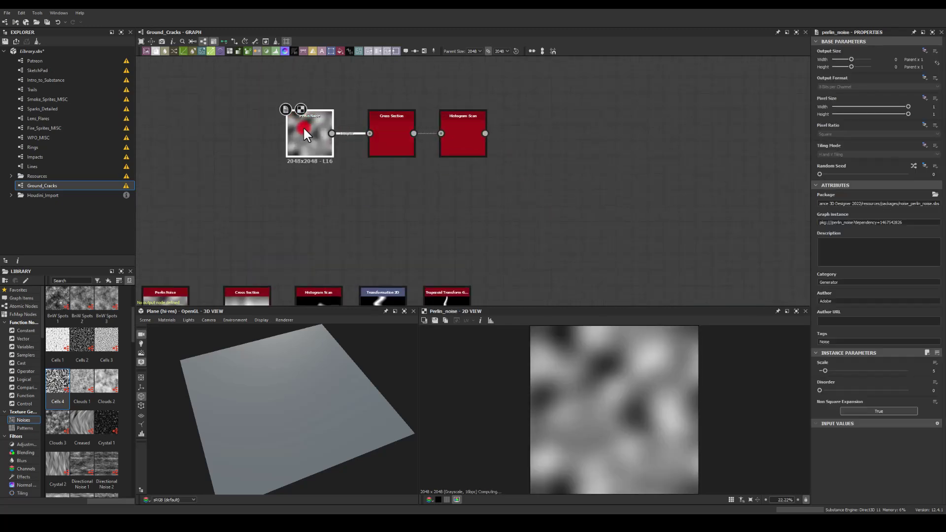
{"action": "double_click", "coordinate": [448, 141]}
{"action": "left_click", "coordinate": [773, 345]}
{"action": "left_click_drag", "start_coordinate": [820, 390], "coordinate": [825, 370]}
Set the copied Cross Section node's Cross section coordinate to 0.75.
{"action": "left_click_drag", "start_coordinate": [391, 135], "coordinate": [398, 136]}
{"action": "left_click", "coordinate": [521, 156]}
{"action": "left_click", "coordinate": [402, 128]}
{"action": "left_click_drag", "start_coordinate": [848, 371], "coordinate": [885, 371]}
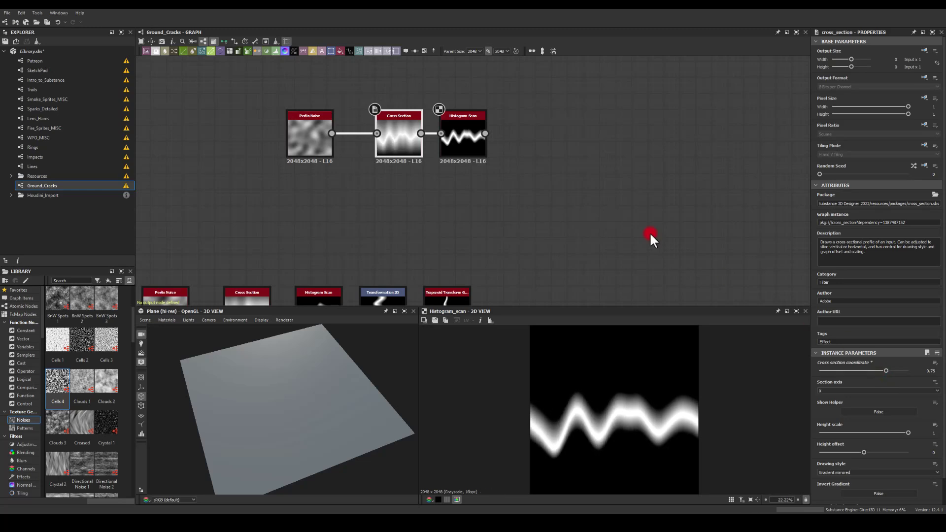
Connect a new Shape Mapper to the copied Histogram Scan with Pattern Amount 6, Radius 0.26 and Width 0.51.
{"action": "middle_click_drag", "start_coordinate": [625, 205], "coordinate": [347, 155]}
{"action": "left_click", "coordinate": [288, 137]}
{"action": "left_click_drag", "start_coordinate": [308, 141], "coordinate": [374, 131]}
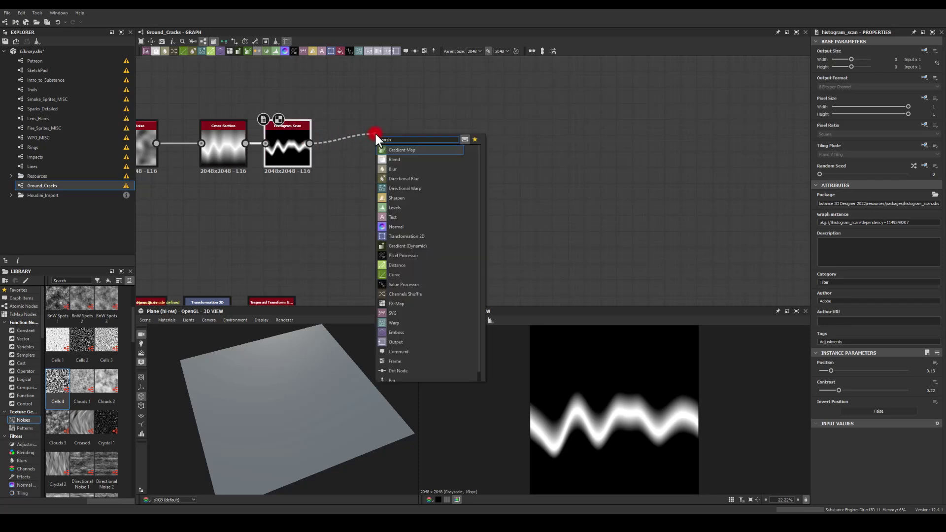
{"action": "key", "text": "Escape"}
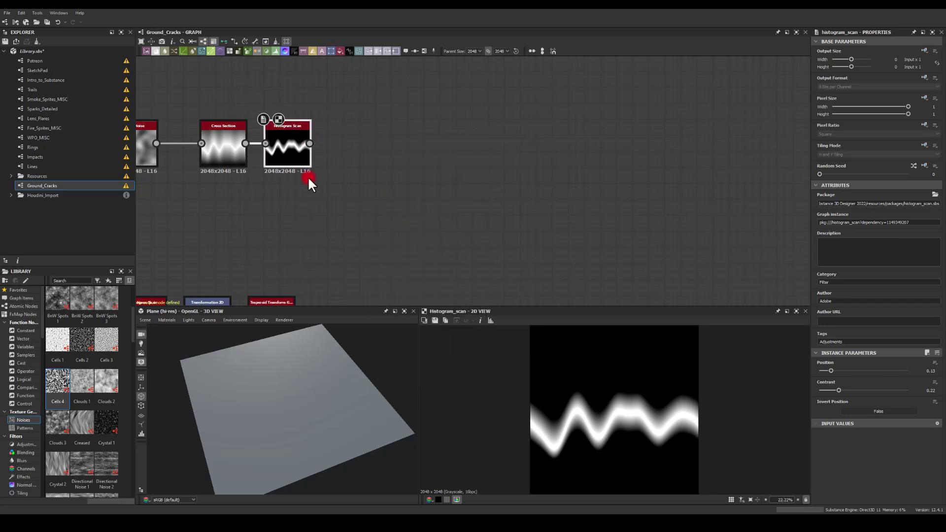
{"action": "left_click_drag", "start_coordinate": [309, 143], "coordinate": [413, 142]}
{"action": "type", "text": "shape"}
{"action": "left_click", "coordinate": [437, 179]}
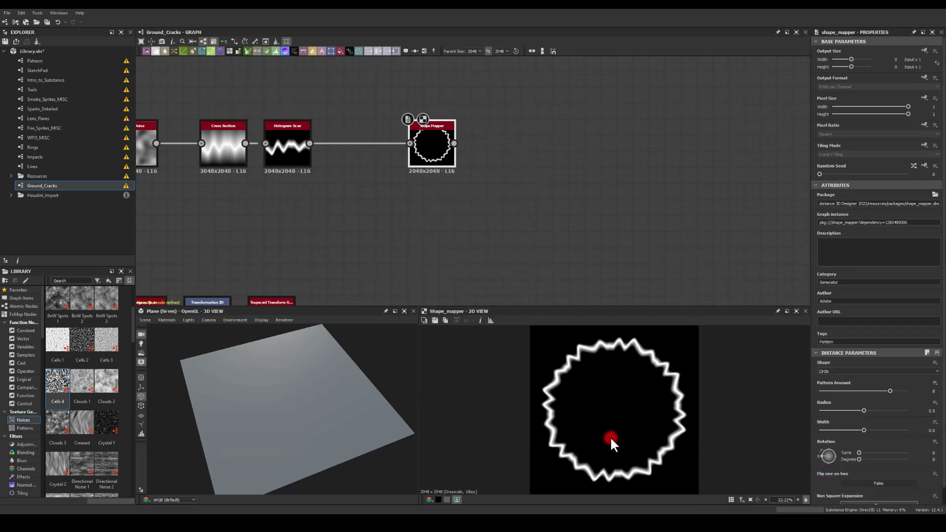
{"action": "left_click_drag", "start_coordinate": [855, 385], "coordinate": [864, 430]}
{"action": "left_click", "coordinate": [858, 454]}
Duplicate the Shape Mapper twice and stack the three nodes vertically, all fed by the same Histogram Scan.
{"action": "left_click_drag", "start_coordinate": [423, 145], "coordinate": [423, 96]}
{"action": "key", "text": "ctrl+d"}
{"action": "left_click_drag", "start_coordinate": [454, 164], "coordinate": [426, 158]}
{"action": "key", "text": "ctrl+d"}
{"action": "left_click_drag", "start_coordinate": [467, 190], "coordinate": [438, 227]}
Add a Bevel node after the upper Shape Mapper and set its Distance to -0.03.
{"action": "left_click_drag", "start_coordinate": [453, 95], "coordinate": [499, 98]}
{"action": "type", "text": "be"}
{"action": "left_click", "coordinate": [515, 114]}
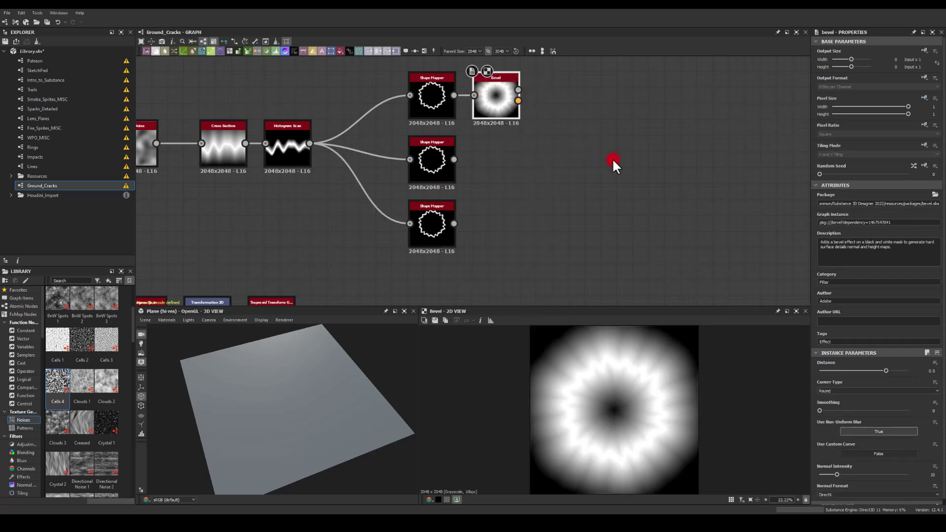
{"action": "left_click_drag", "start_coordinate": [880, 370], "coordinate": [862, 373]}
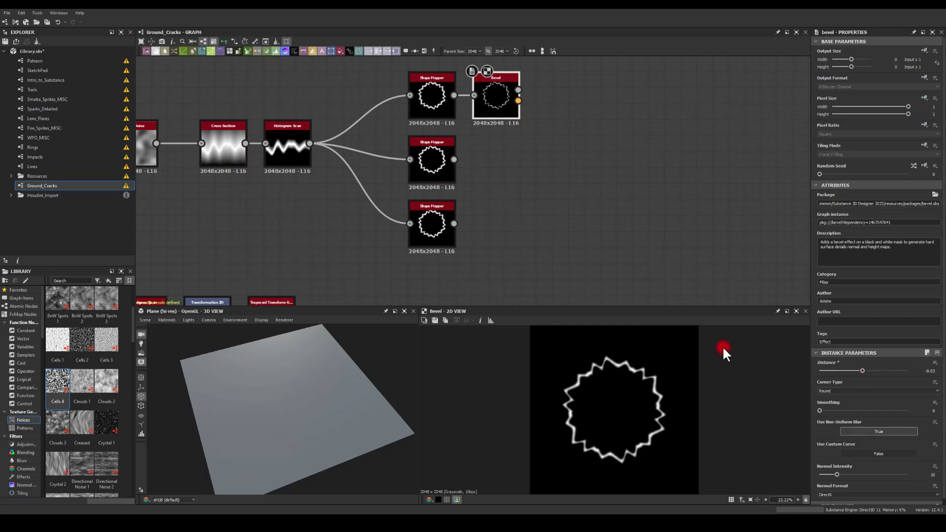
Duplicate the Bevel node twice and place one copy after each of the other two Shape Mappers.
{"action": "key", "text": "ctrl+d"}
{"action": "mouse_move", "coordinate": [470, 175]}
{"action": "left_mouse_down"}
{"action": "mouse_move", "coordinate": [491, 156]}
{"action": "mouse_move", "coordinate": [474, 159]}
{"action": "left_mouse_up"}
{"action": "key", "text": "ctrl+d"}
{"action": "left_click_drag", "start_coordinate": [476, 192], "coordinate": [474, 223]}
Blend the Height outputs of the upper two Bevel nodes using the Add (Linear Dodge) mode.
{"action": "left_click_drag", "start_coordinate": [518, 90], "coordinate": [581, 111]}
{"action": "type", "text": "bl"}
{"action": "left_click", "coordinate": [588, 128]}
{"action": "left_click_drag", "start_coordinate": [518, 153], "coordinate": [586, 100]}
{"action": "left_click", "coordinate": [830, 223]}
{"action": "left_click", "coordinate": [828, 230]}
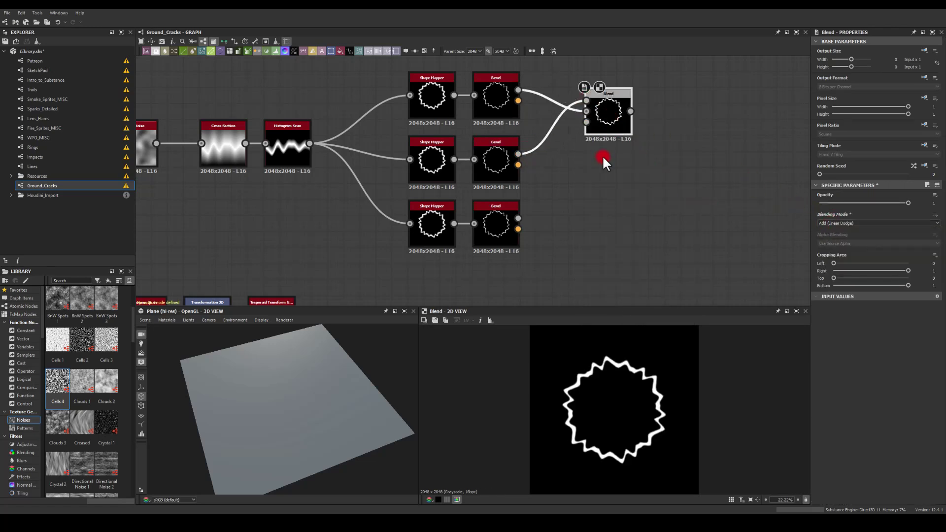
Duplicate the Blend node and use it to combine the first blend with the third Bevel.
{"action": "key", "text": "ctrl+d"}
{"action": "left_click_drag", "start_coordinate": [470, 173], "coordinate": [638, 190]}
{"action": "left_click_drag", "start_coordinate": [631, 111], "coordinate": [661, 183]}
{"action": "left_click_drag", "start_coordinate": [518, 219], "coordinate": [642, 191]}
Set the middle Shape Mapper's Radius to 0.07 and its Rotation to about 105 degrees.
{"action": "left_click", "coordinate": [423, 136]}
{"action": "left_click_drag", "start_coordinate": [839, 409], "coordinate": [824, 407]}
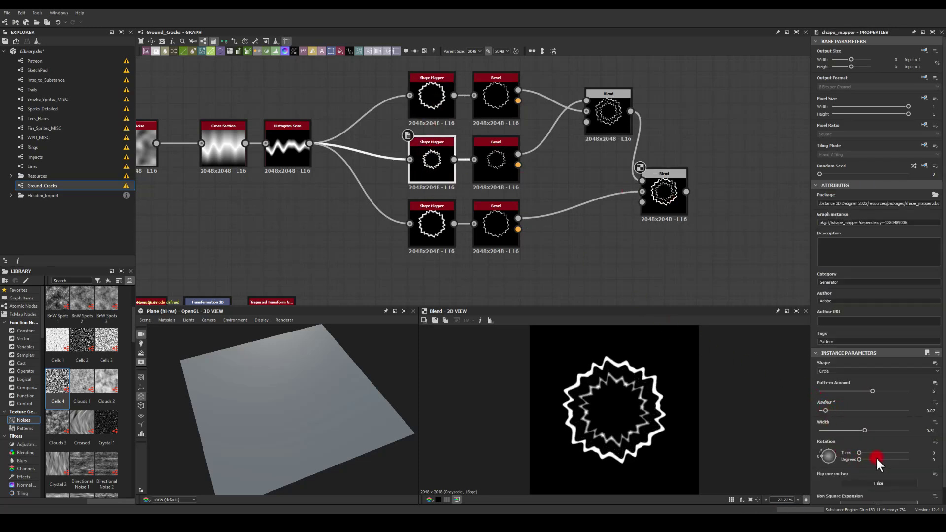
{"action": "left_click_drag", "start_coordinate": [858, 458], "coordinate": [871, 459]}
Set the lower Shape Mapper's Radius to 0, Width to 0.34, Rotation to 140 degrees and Pattern Amount to 3.
{"action": "left_click", "coordinate": [446, 239]}
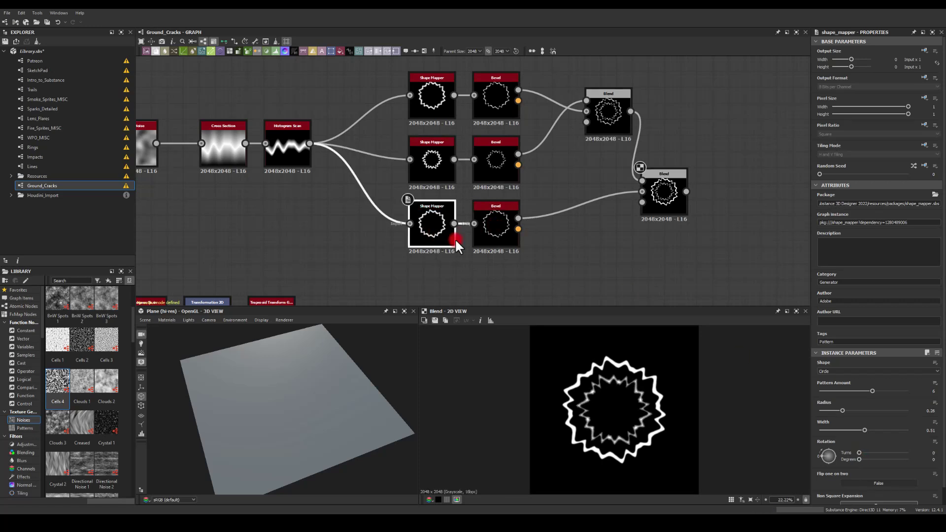
{"action": "left_click_drag", "start_coordinate": [840, 408], "coordinate": [817, 409]}
{"action": "left_click_drag", "start_coordinate": [865, 426], "coordinate": [878, 455]}
{"action": "left_click_drag", "start_coordinate": [862, 391], "coordinate": [844, 390]}
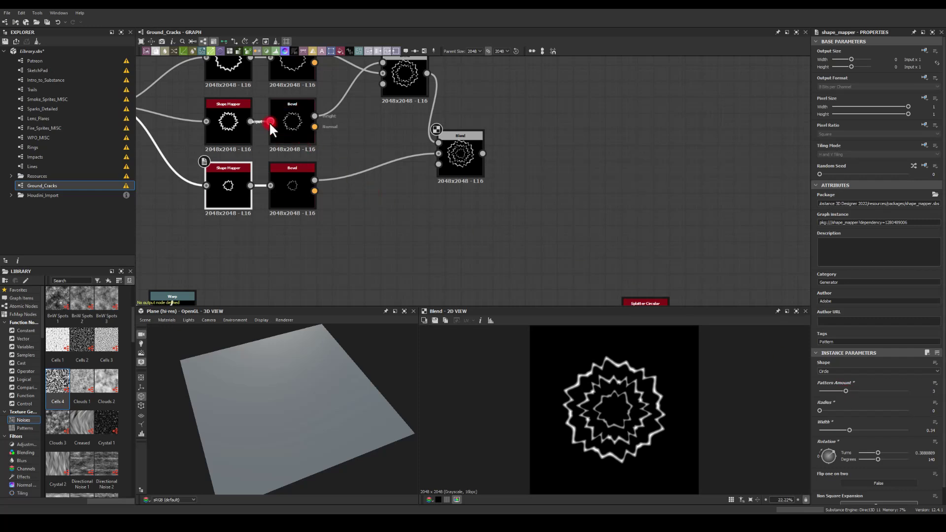
Lower the Pattern Amount of the middle Shape Mapper.
{"action": "left_click", "coordinate": [303, 118]}
{"action": "left_click", "coordinate": [229, 125]}
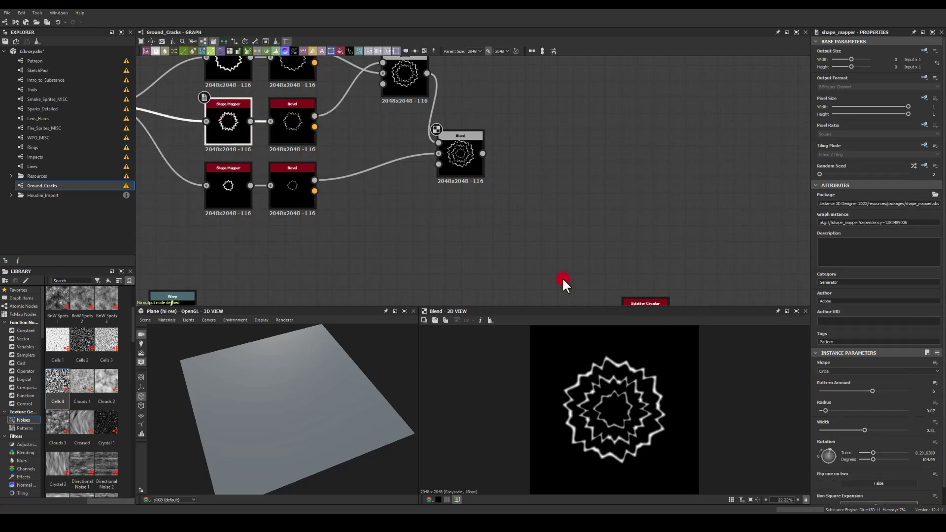
{"action": "left_click_drag", "start_coordinate": [871, 390], "coordinate": [857, 391]}
Set the lower Bevel node's Distance to -0.02 to strengthen the innermost crack ring.
{"action": "left_click", "coordinate": [298, 192]}
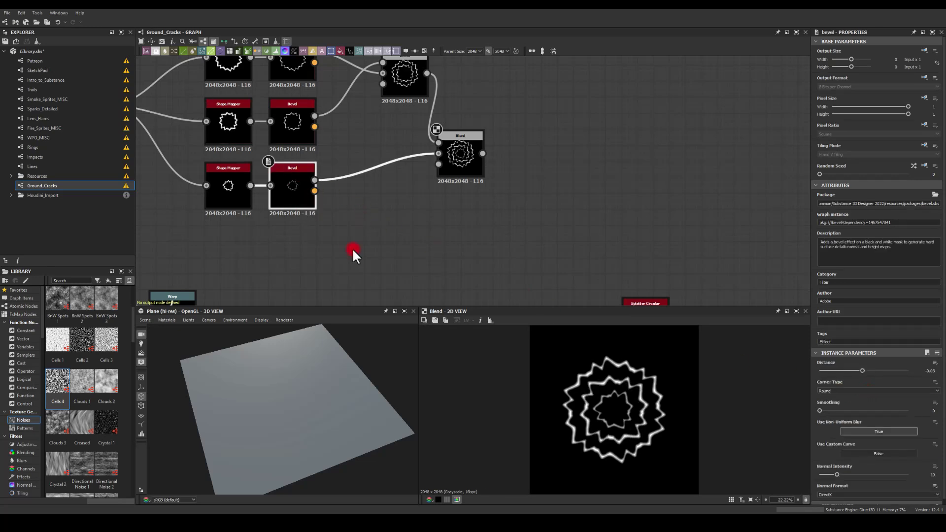
{"action": "scroll", "coordinate": [395, 295], "scroll_direction": "up", "scroll_amount": 1}
{"action": "scroll", "coordinate": [609, 407], "scroll_direction": "up", "scroll_amount": 5}
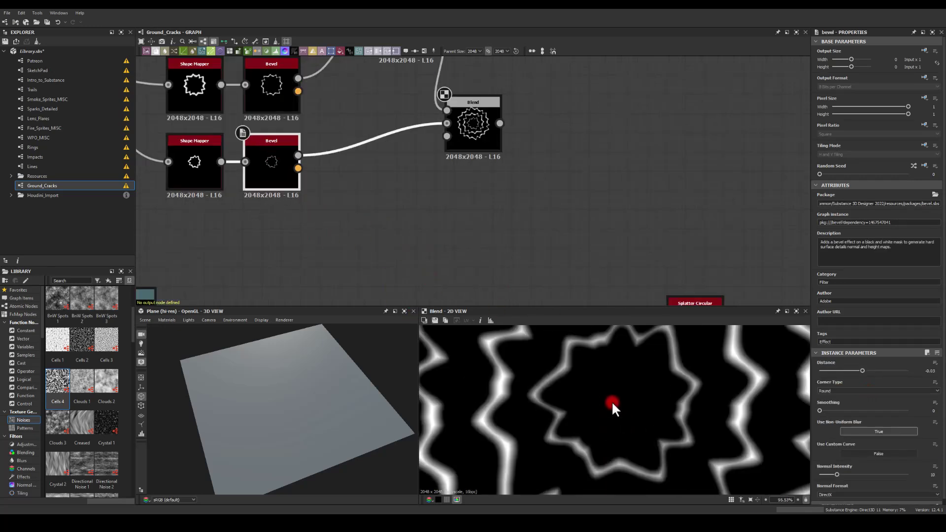
{"action": "scroll", "coordinate": [611, 400], "scroll_direction": "down", "scroll_amount": 2}
{"action": "left_click", "coordinate": [860, 371]}
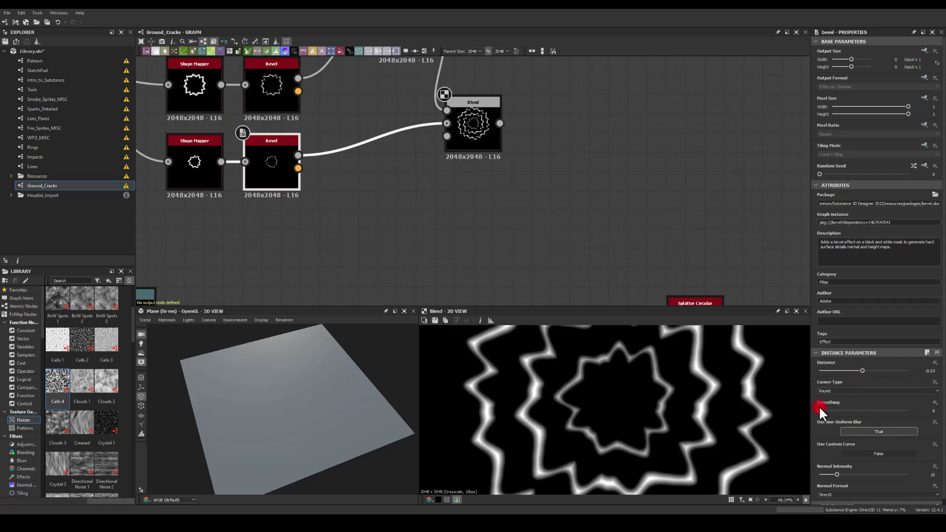
{"action": "left_click_drag", "start_coordinate": [844, 375], "coordinate": [861, 365]}
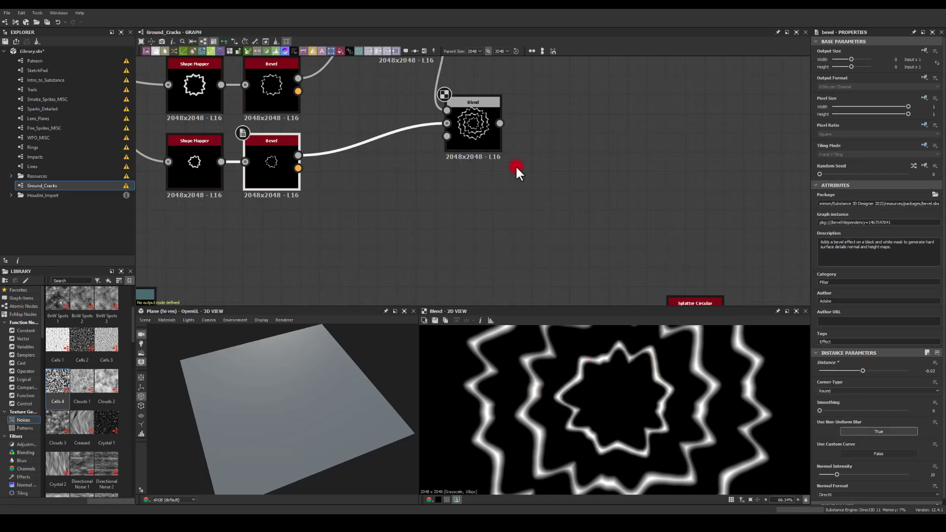
Blend the crack rings with the combined radial and cell cracks using the Max (Lighten) mode.
{"action": "middle_click_drag", "start_coordinate": [518, 166], "coordinate": [330, 113]}
{"action": "scroll", "coordinate": [363, 244], "scroll_direction": "down", "scroll_amount": 3}
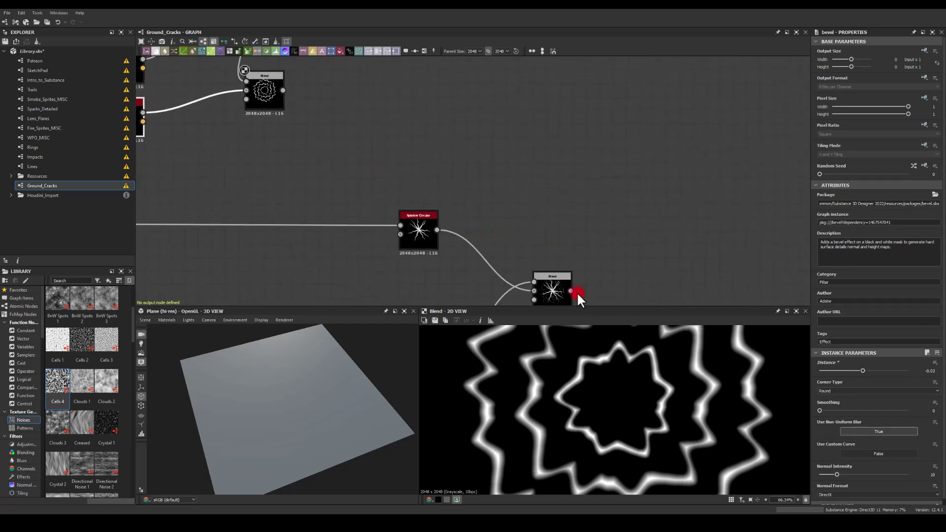
{"action": "left_click_drag", "start_coordinate": [571, 291], "coordinate": [601, 208]}
{"action": "type", "text": "bl"}
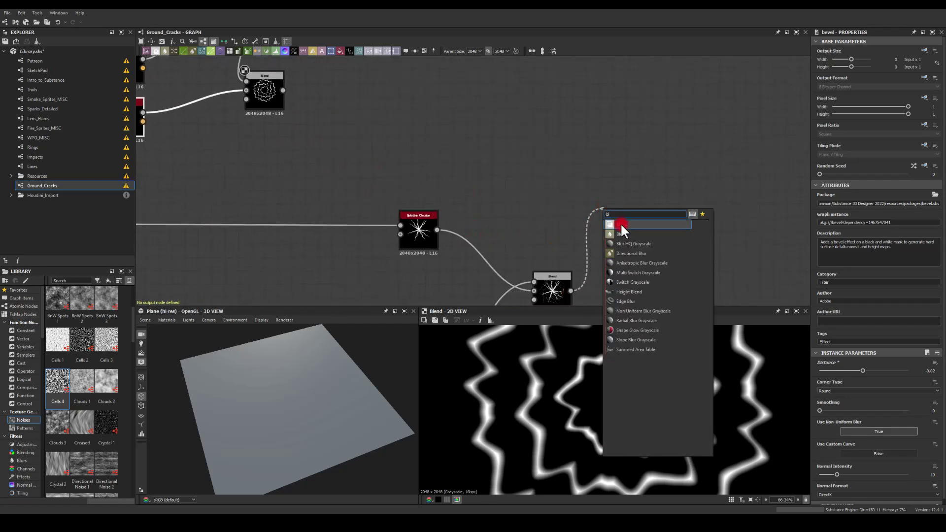
{"action": "left_click", "coordinate": [620, 222]}
{"action": "left_click_drag", "start_coordinate": [283, 91], "coordinate": [600, 202]}
{"action": "left_click", "coordinate": [826, 222]}
{"action": "left_click", "coordinate": [829, 251]}
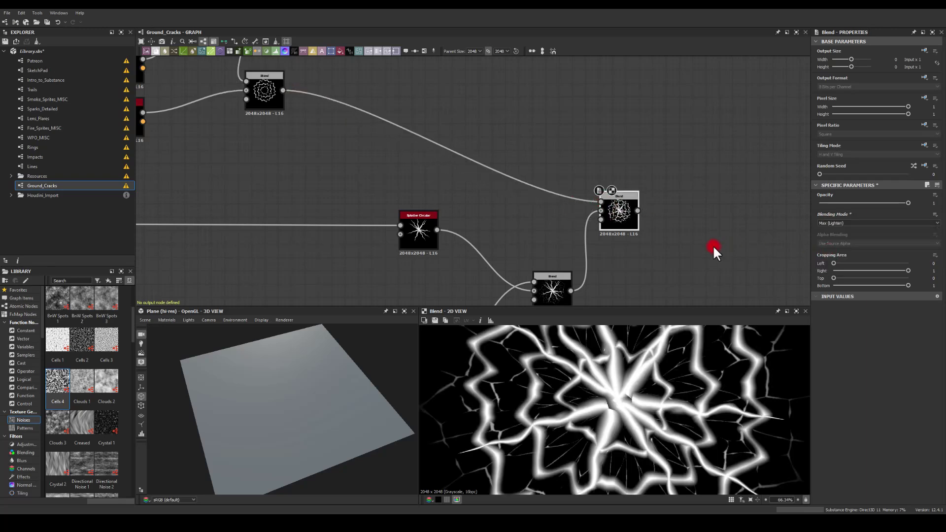
Examine the combined ring, radial and cell crack pattern in the 2D preview.
{"action": "middle_click_drag", "start_coordinate": [712, 244], "coordinate": [587, 212]}
{"action": "scroll", "coordinate": [588, 216], "scroll_direction": "down", "scroll_amount": 3}
{"action": "scroll", "coordinate": [639, 397], "scroll_direction": "down", "scroll_amount": 3}
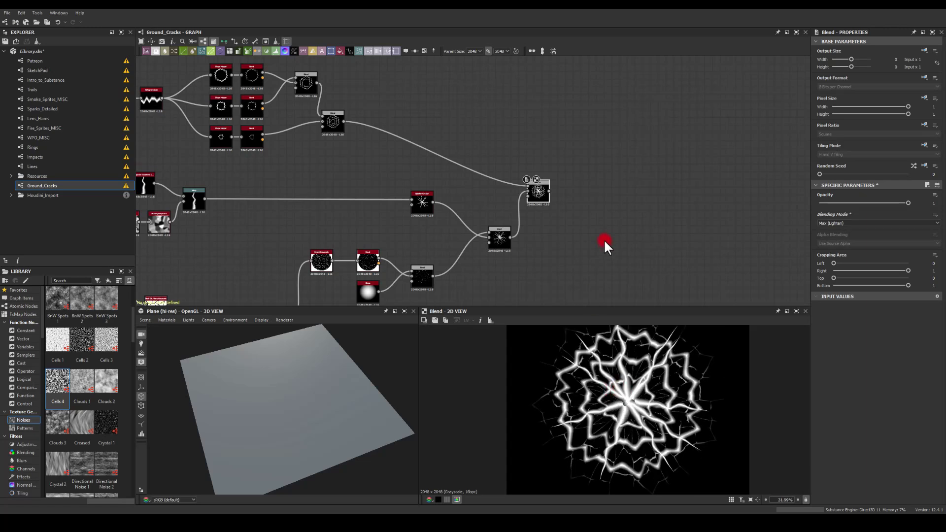
{"action": "middle_click_drag", "start_coordinate": [605, 239], "coordinate": [548, 237]}
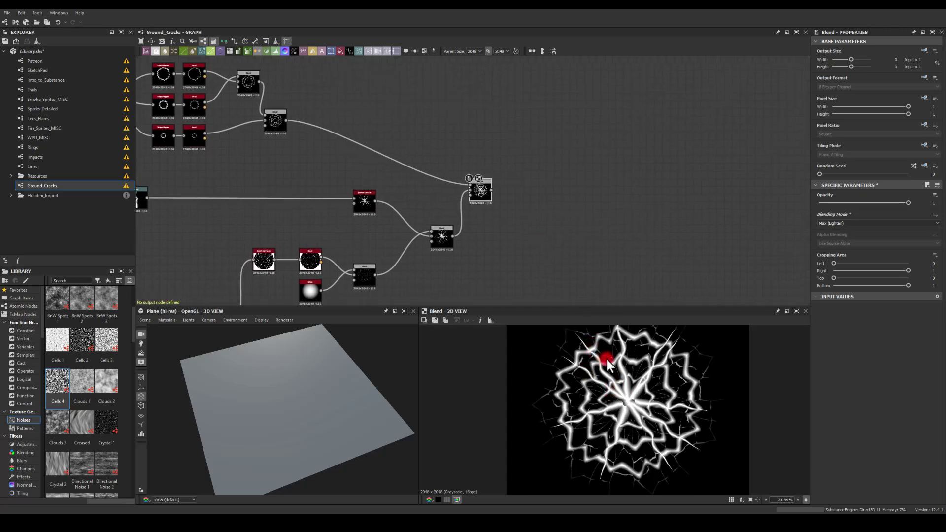
{"action": "scroll", "coordinate": [608, 368], "scroll_direction": "down", "scroll_amount": 1}
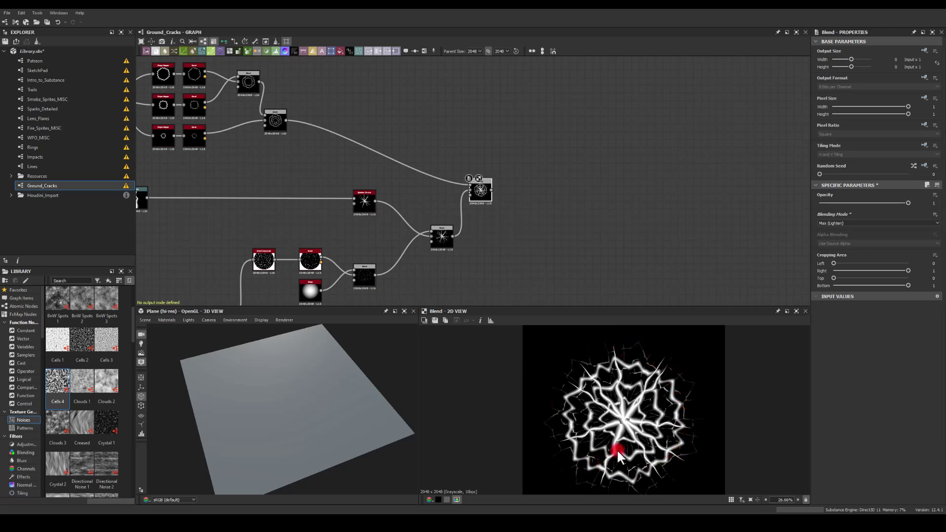
{"action": "scroll", "coordinate": [620, 450], "scroll_direction": "down", "scroll_amount": 1}
{"action": "scroll", "coordinate": [623, 454], "scroll_direction": "up", "scroll_amount": 1}
{"action": "middle_click_drag", "start_coordinate": [632, 394], "coordinate": [597, 352]}
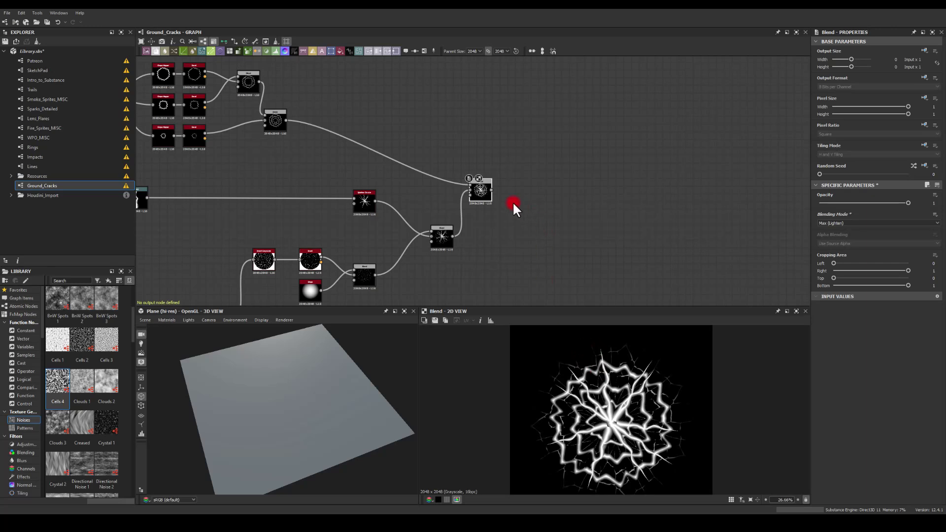
Add a Histogram Scan after the final Blend and set its Position to 0.92.
{"action": "left_click_drag", "start_coordinate": [492, 189], "coordinate": [534, 189]}
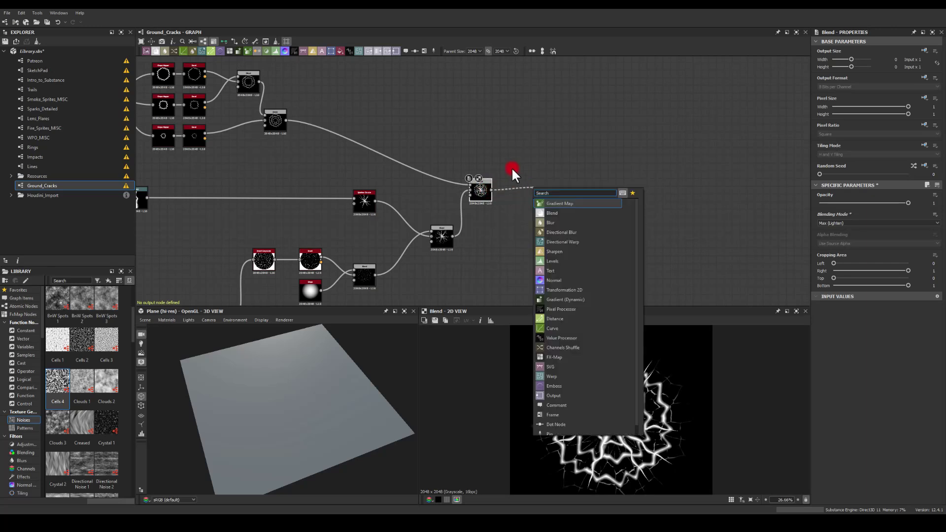
{"action": "type", "text": "scan"}
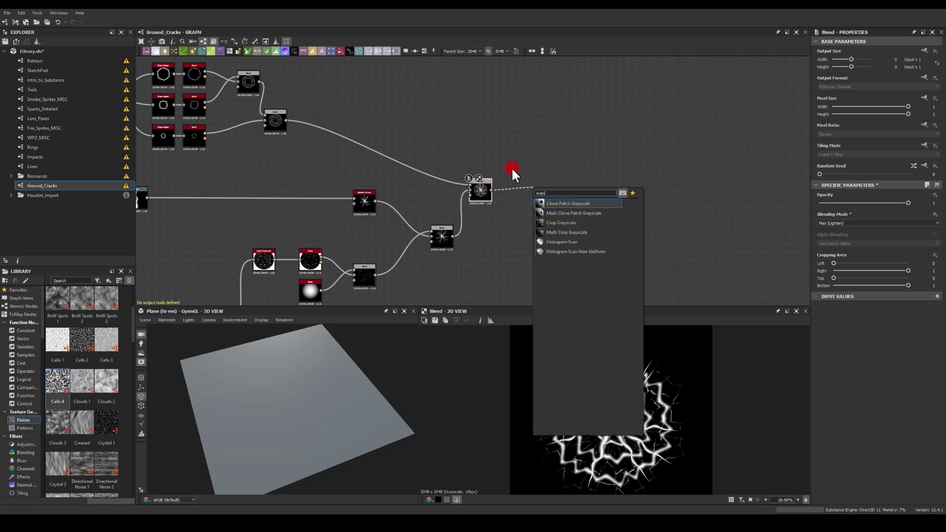
{"action": "left_click", "coordinate": [552, 241]}
{"action": "scroll", "coordinate": [551, 178], "scroll_direction": "up", "scroll_amount": 3}
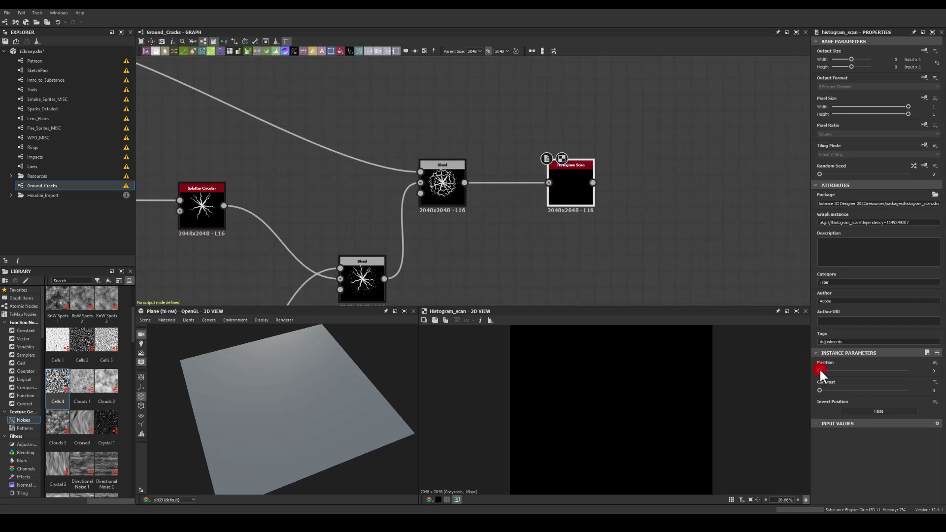
{"action": "left_click_drag", "start_coordinate": [819, 370], "coordinate": [896, 371]}
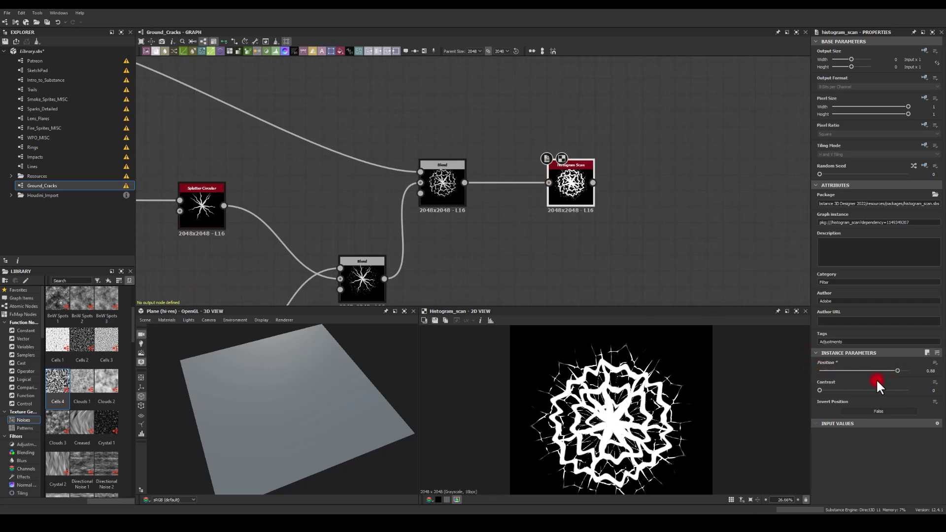
{"action": "mouse_move", "coordinate": [819, 390]}
{"action": "left_mouse_down"}
{"action": "mouse_move", "coordinate": [869, 389]}
{"action": "mouse_move", "coordinate": [812, 383]}
{"action": "left_mouse_up"}
{"action": "scroll", "coordinate": [594, 405], "scroll_direction": "down", "scroll_amount": 2}
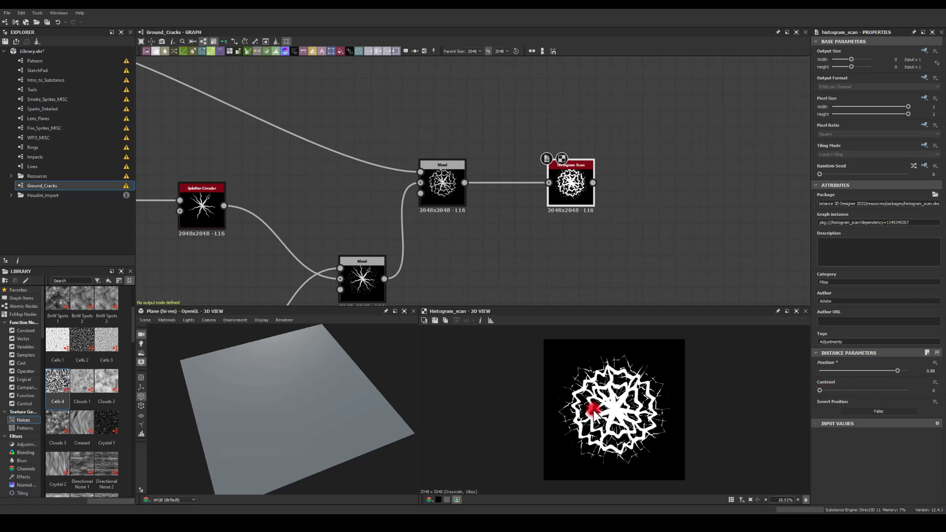
{"action": "mouse_move", "coordinate": [896, 371]}
{"action": "left_mouse_down"}
{"action": "mouse_move", "coordinate": [887, 367]}
{"action": "mouse_move", "coordinate": [901, 367]}
{"action": "left_mouse_up"}
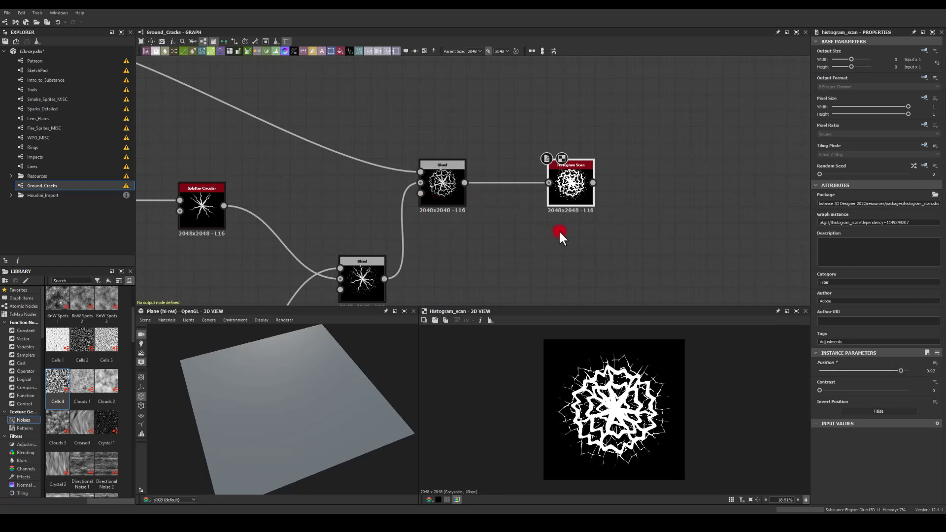
Add a Base Material node beyond the final Histogram Scan and bring up its material parameters.
{"action": "middle_click_drag", "start_coordinate": [559, 232], "coordinate": [375, 232]}
{"action": "left_click", "coordinate": [401, 170]}
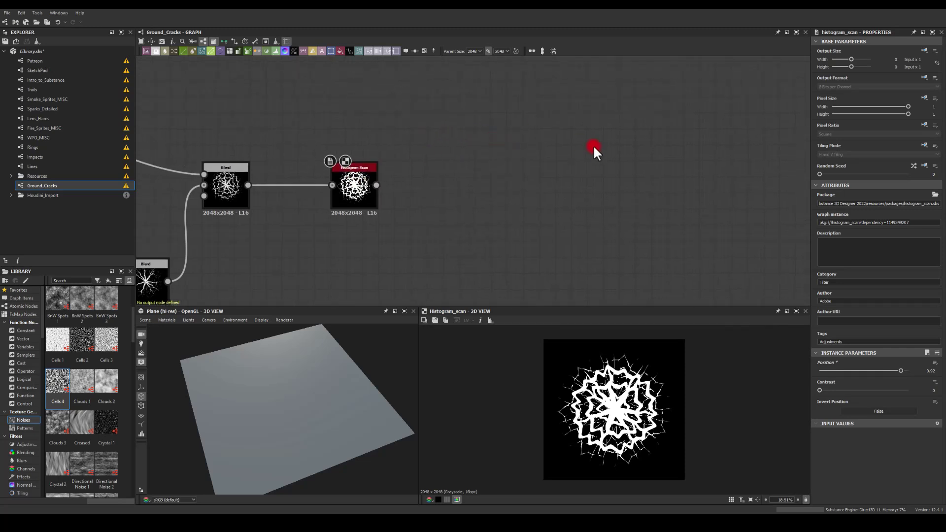
{"action": "key", "text": "space"}
{"action": "type", "text": "base"}
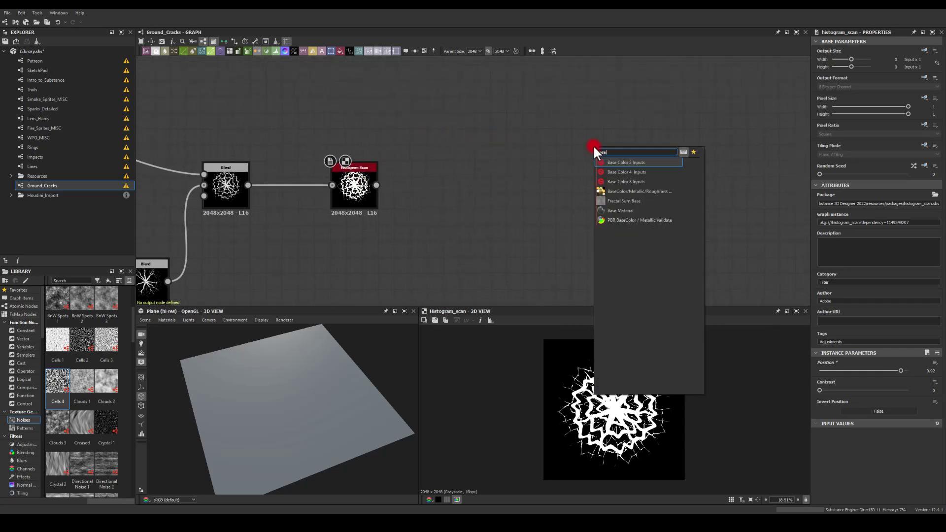
{"action": "left_click", "coordinate": [631, 211]}
{"action": "scroll", "coordinate": [862, 416], "scroll_direction": "down", "scroll_amount": 6}
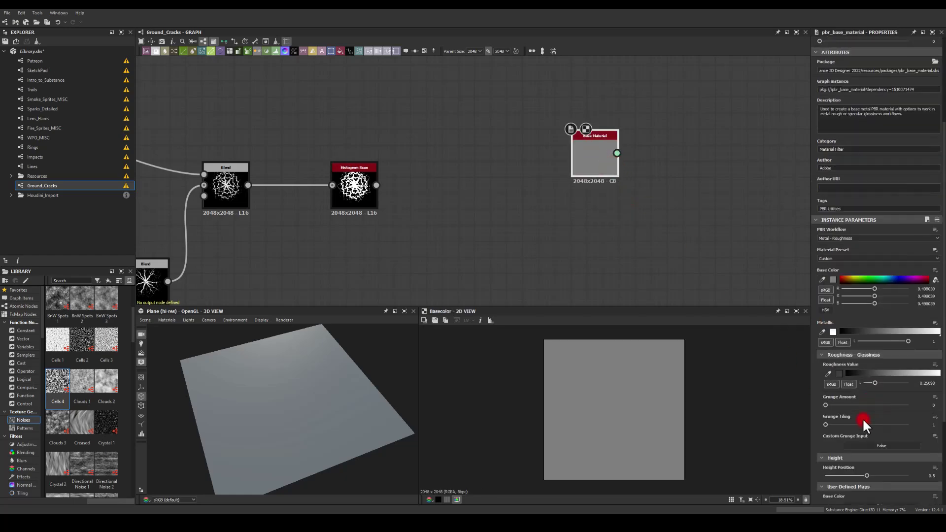
Enable the Base Material's user-defined maps for Base Color, Normal, Roughness, Metallic, Ambient Occlusion and Height.
{"action": "left_click", "coordinate": [853, 376]}
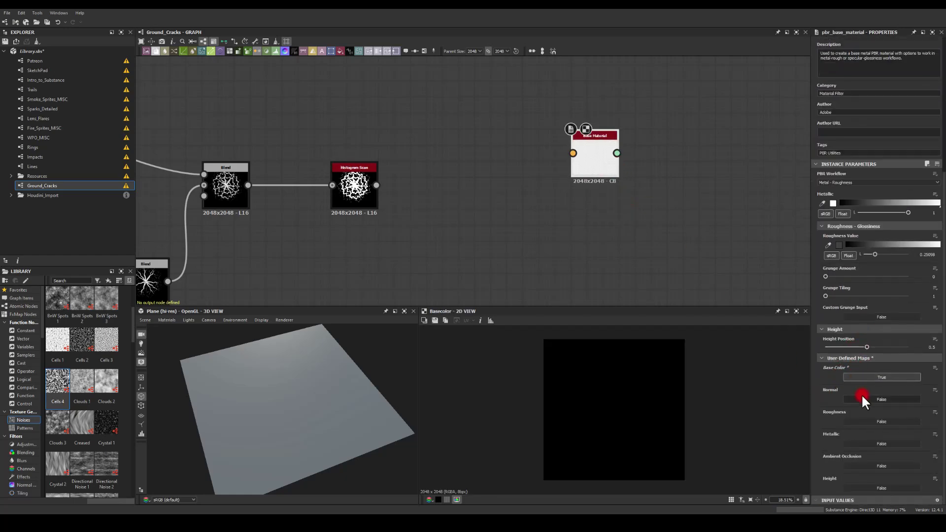
{"action": "left_click", "coordinate": [861, 398]}
{"action": "left_click", "coordinate": [867, 420]}
{"action": "left_click", "coordinate": [867, 442]}
{"action": "left_click", "coordinate": [868, 465]}
{"action": "left_click", "coordinate": [870, 480]}
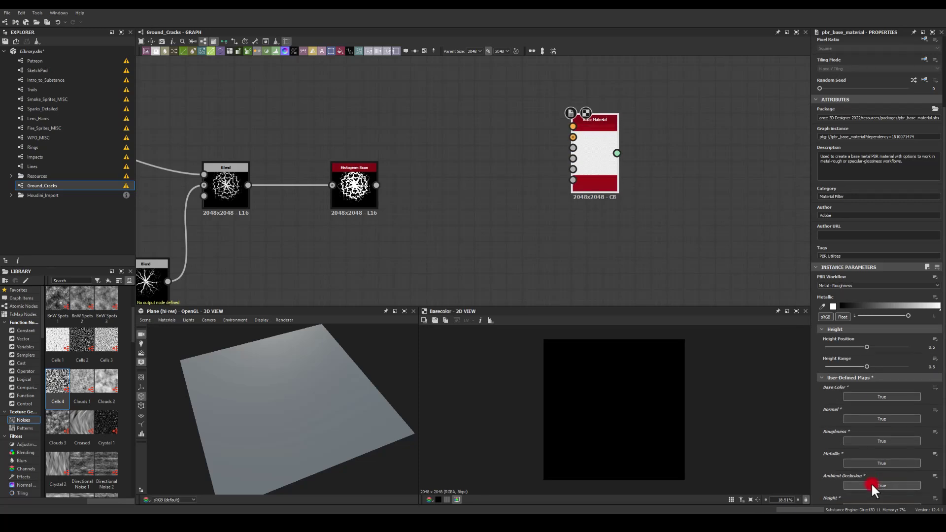
{"action": "left_click", "coordinate": [845, 439]}
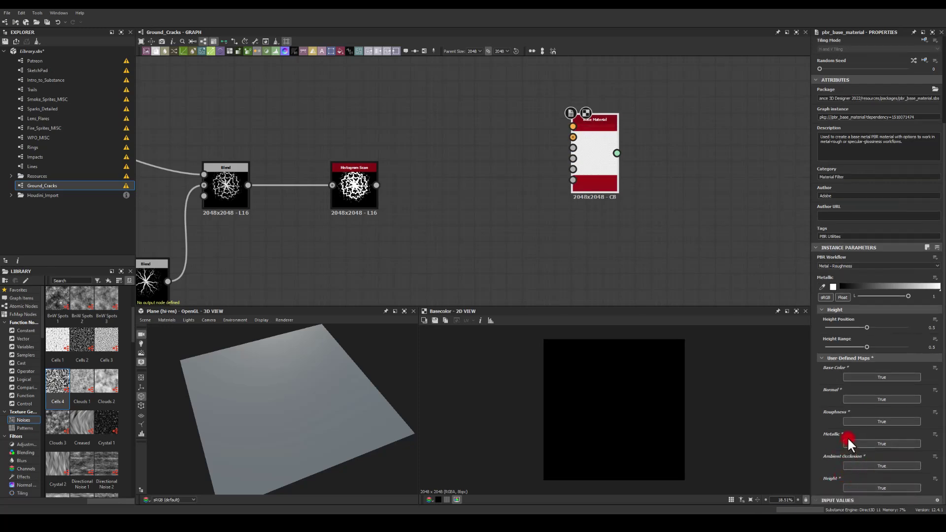
Show the Base Material's outputs on the plane in the 3D view.
{"action": "right_click", "coordinate": [589, 148]}
{"action": "left_click", "coordinate": [603, 158]}
{"action": "left_click", "coordinate": [255, 374]}
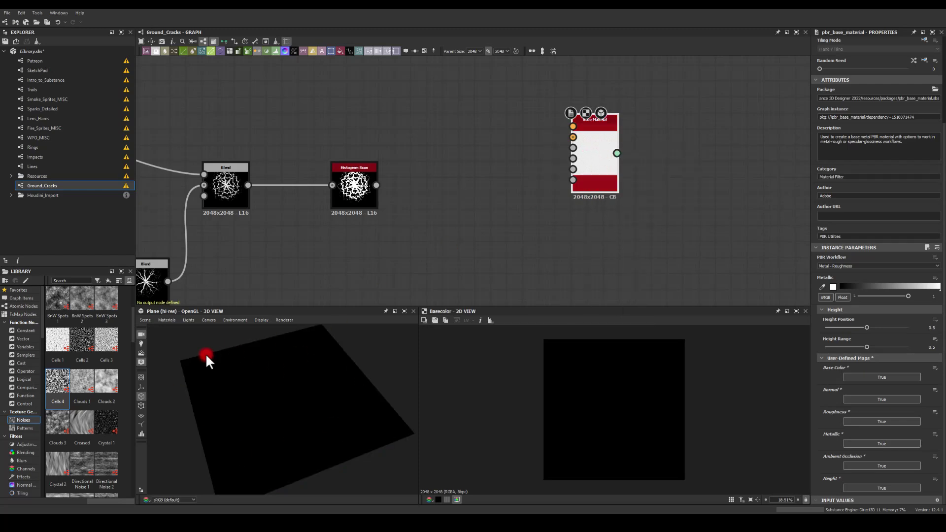
{"action": "left_click_drag", "start_coordinate": [607, 141], "coordinate": [611, 189]}
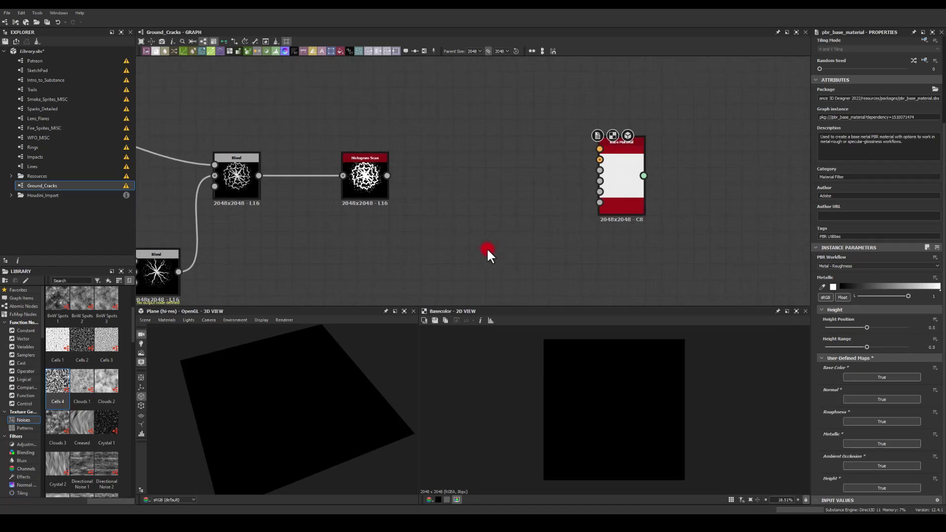
Add a Gradient Map node in Grayscale mode and connect it to the Base Material's Ambient Occlusion input.
{"action": "key", "text": "space"}
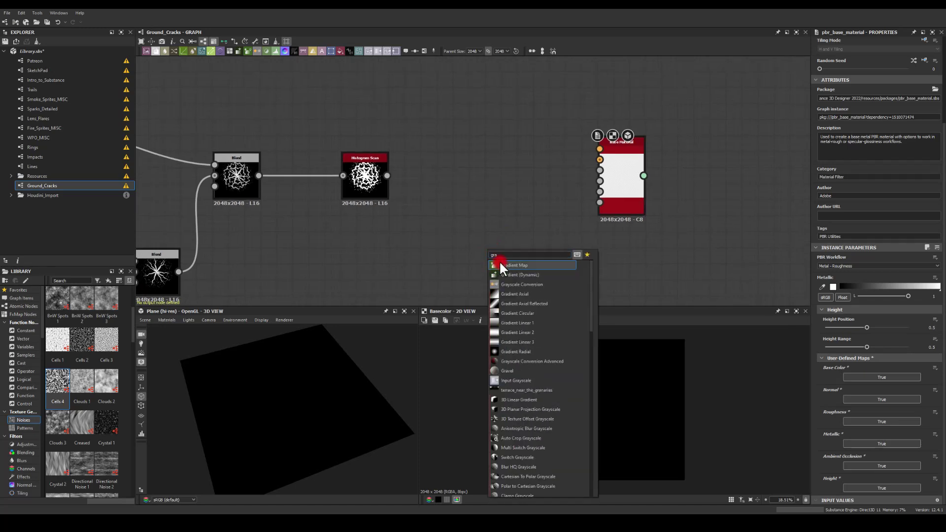
{"action": "left_click", "coordinate": [498, 263]}
{"action": "left_click", "coordinate": [848, 248]}
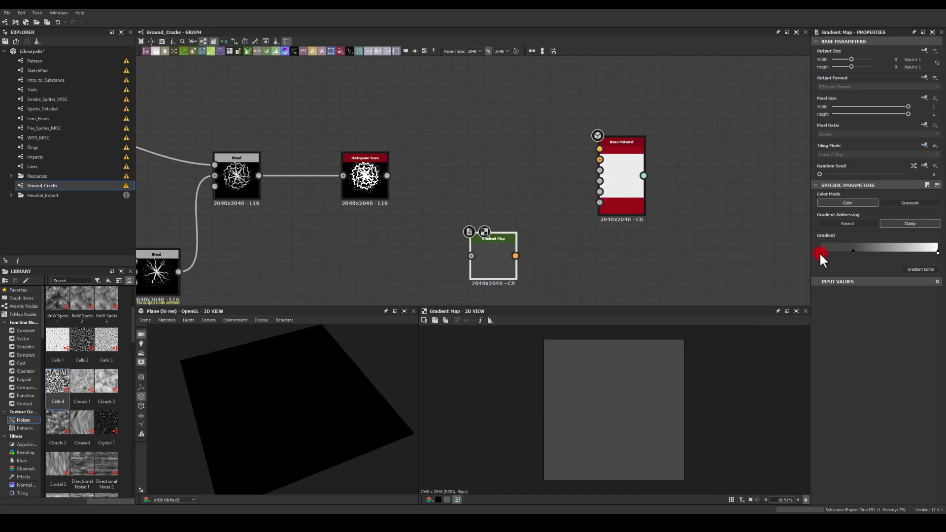
{"action": "left_click_drag", "start_coordinate": [852, 252], "coordinate": [814, 251]}
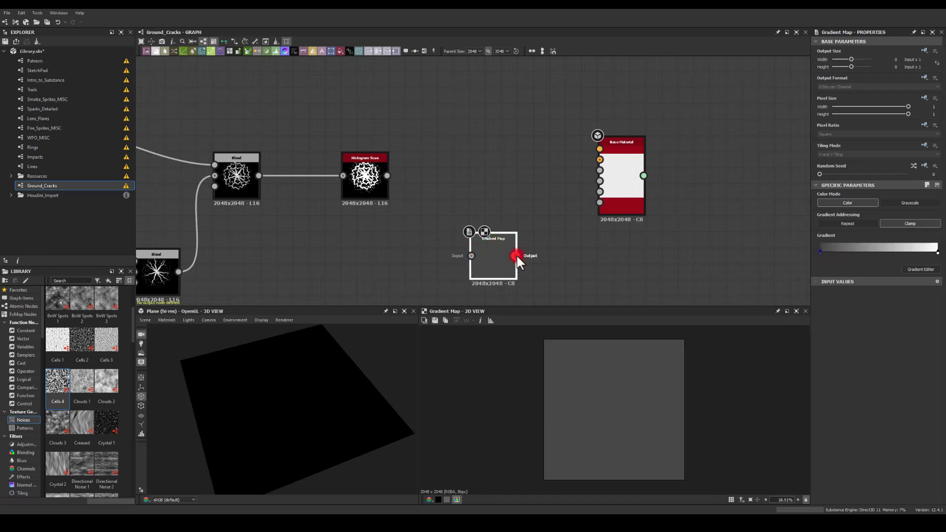
{"action": "left_click_drag", "start_coordinate": [521, 252], "coordinate": [600, 202]}
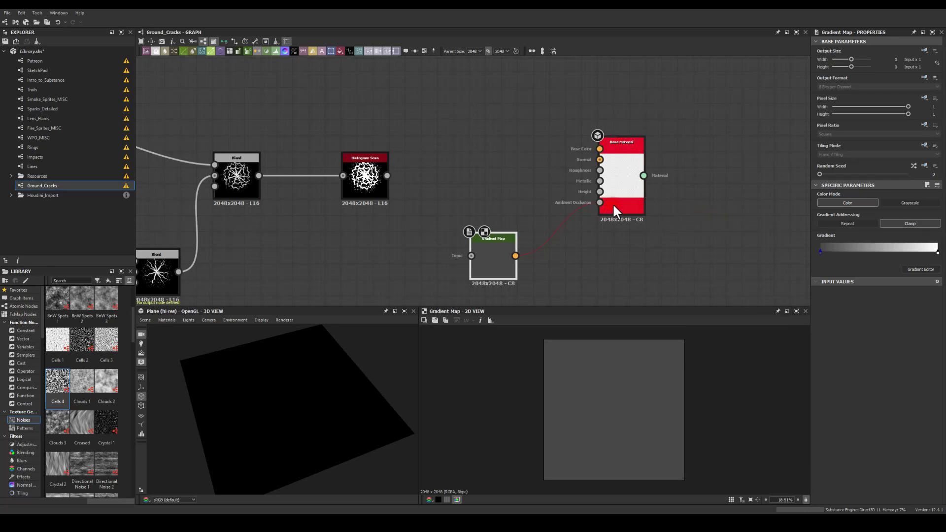
{"action": "left_click", "coordinate": [901, 203]}
{"action": "left_click", "coordinate": [593, 275]}
{"action": "left_click_drag", "start_coordinate": [292, 360], "coordinate": [300, 341]}
{"action": "left_click_drag", "start_coordinate": [512, 253], "coordinate": [524, 246]}
{"action": "left_click_drag", "start_coordinate": [487, 214], "coordinate": [497, 254]}
Duplicate the Gradient Map above the graph, make its gradient fully white and connect it to the Base Material's Roughness input.
{"action": "middle_click_drag", "start_coordinate": [479, 132], "coordinate": [473, 194]}
{"action": "key", "text": "ctrl+d"}
{"action": "left_click_drag", "start_coordinate": [466, 179], "coordinate": [449, 84]}
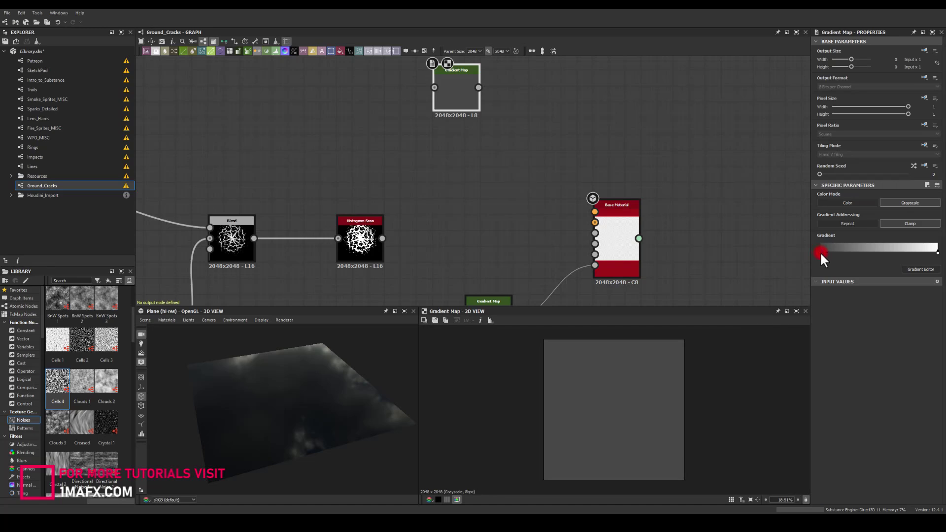
{"action": "left_click", "coordinate": [819, 250]}
{"action": "left_click_drag", "start_coordinate": [479, 87], "coordinate": [595, 223]}
{"action": "left_click_drag", "start_coordinate": [478, 87], "coordinate": [566, 224]}
Duplicate the white Gradient Map and connect the copy to the Base Material's Metallic input.
{"action": "left_click", "coordinate": [466, 106]}
{"action": "key", "text": "ctrl+d"}
{"action": "left_click", "coordinate": [459, 132]}
{"action": "left_click_drag", "start_coordinate": [478, 141], "coordinate": [595, 244]}
{"action": "mouse_move", "coordinate": [315, 384]}
{"action": "left_mouse_down"}
{"action": "mouse_move", "coordinate": [302, 412]}
{"action": "mouse_move", "coordinate": [301, 341]}
{"action": "mouse_move", "coordinate": [300, 373]}
{"action": "left_mouse_up"}
Set the color key of the Gradient Map feeding Metallic to white in the Gradient Editor.
{"action": "left_click", "coordinate": [456, 141]}
{"action": "left_click", "coordinate": [938, 254]}
{"action": "left_click", "coordinate": [919, 270]}
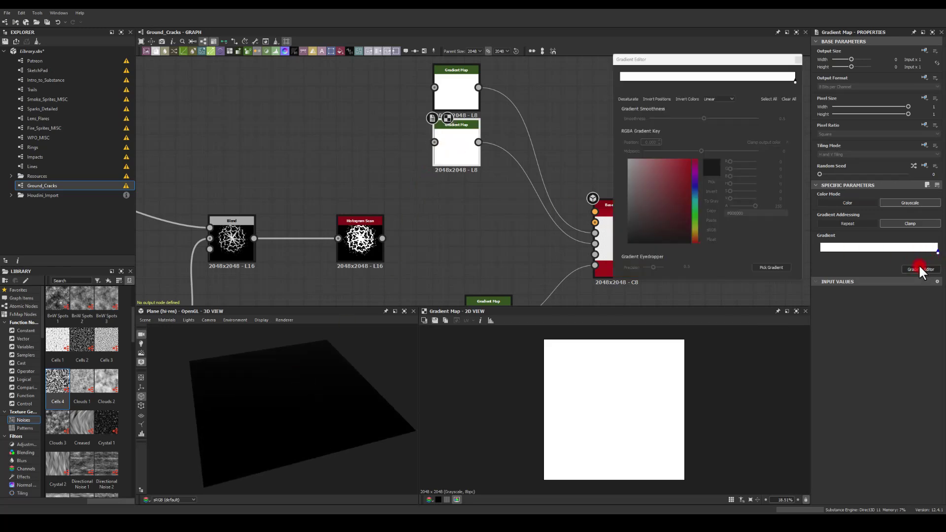
{"action": "left_click", "coordinate": [793, 79]}
{"action": "left_click_drag", "start_coordinate": [655, 179], "coordinate": [538, 133]}
{"action": "left_click", "coordinate": [798, 59]}
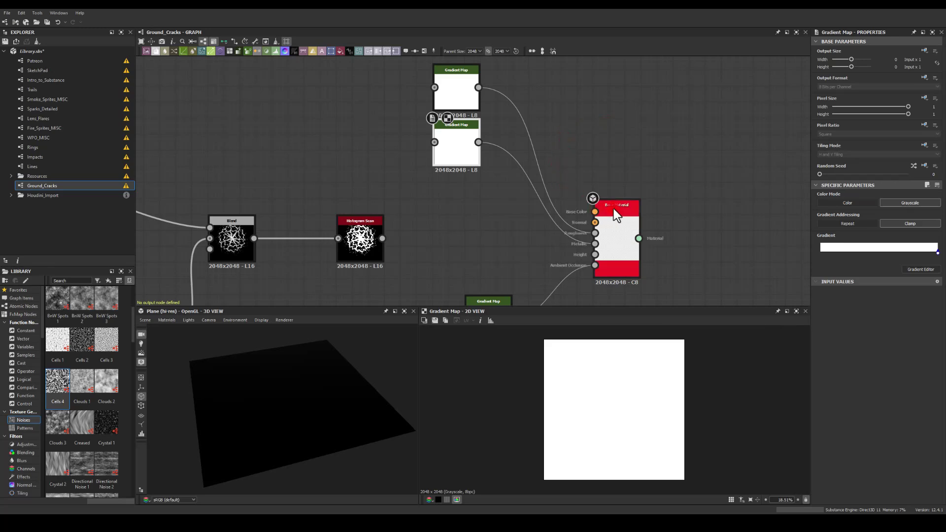
Duplicate another white Gradient Map, connect it to the Base Material's Base Color input and set its Color Mode to Color.
{"action": "left_click_drag", "start_coordinate": [614, 208], "coordinate": [661, 200]}
{"action": "left_click", "coordinate": [453, 85]}
{"action": "middle_click_drag", "start_coordinate": [405, 61], "coordinate": [379, 115]}
{"action": "key", "text": "ctrl+d"}
{"action": "left_click_drag", "start_coordinate": [474, 184], "coordinate": [616, 258]}
{"action": "left_click", "coordinate": [423, 80]}
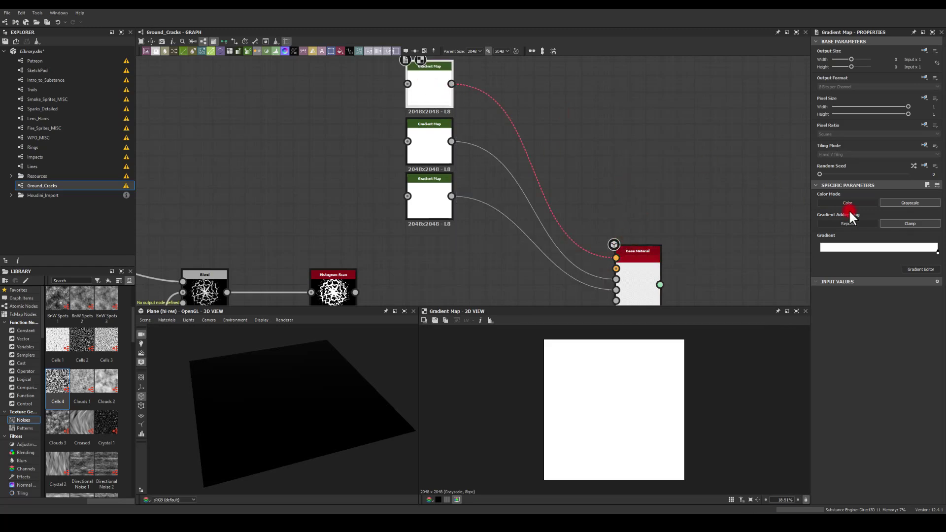
{"action": "left_click", "coordinate": [843, 202]}
{"action": "middle_click_drag", "start_coordinate": [651, 163], "coordinate": [647, 123]}
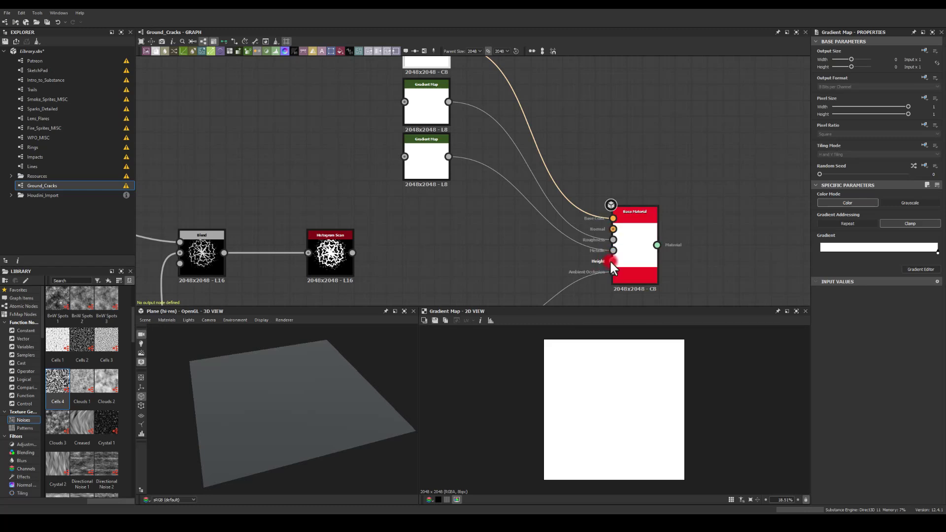
Rotate the 3D view's environment dome to 202 degrees.
{"action": "left_click_drag", "start_coordinate": [271, 418], "coordinate": [276, 409]}
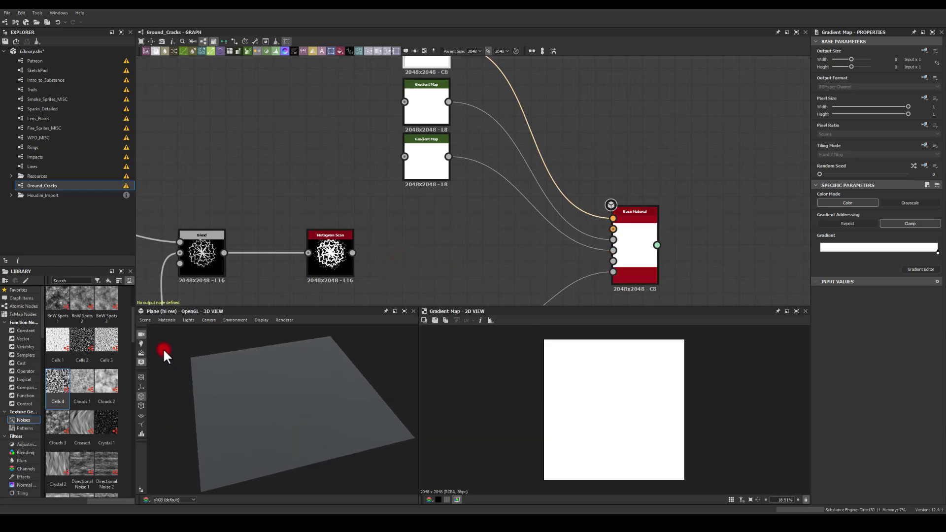
{"action": "left_click", "coordinate": [145, 320]}
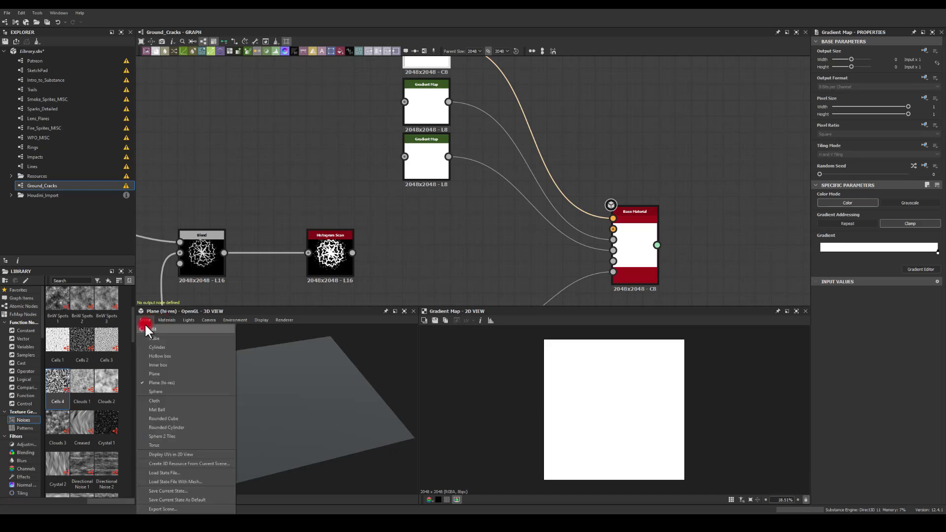
{"action": "left_click", "coordinate": [146, 382]}
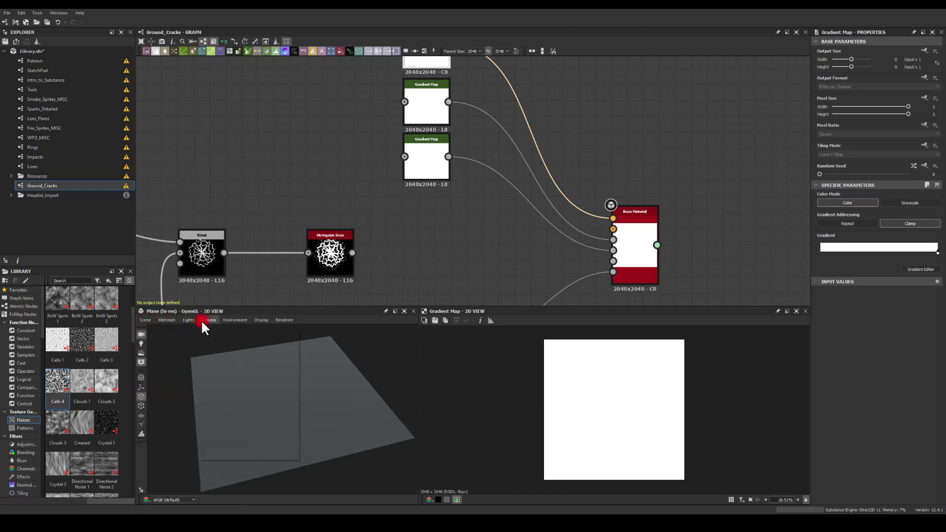
{"action": "left_click", "coordinate": [229, 329]}
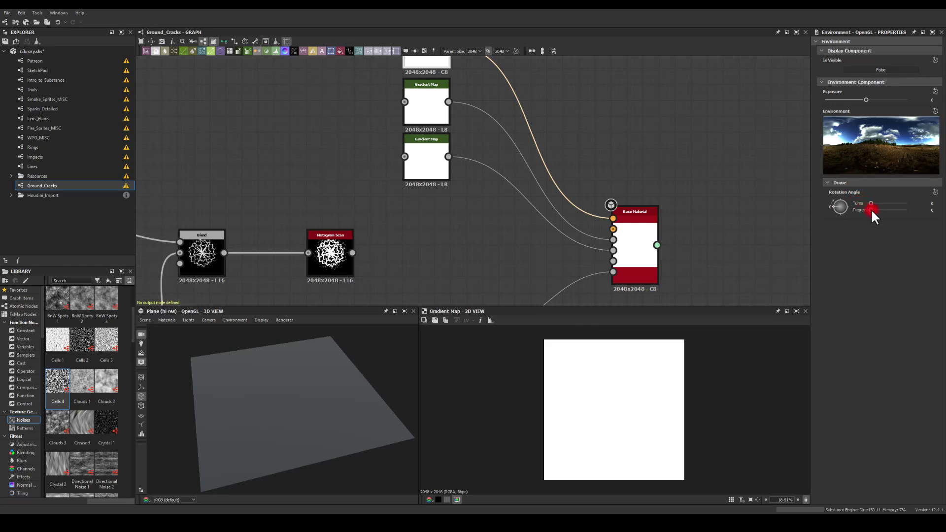
{"action": "mouse_move", "coordinate": [870, 209]}
{"action": "left_mouse_down"}
{"action": "mouse_move", "coordinate": [901, 205]}
{"action": "mouse_move", "coordinate": [891, 203]}
{"action": "left_mouse_up"}
{"action": "left_click", "coordinate": [375, 274]}
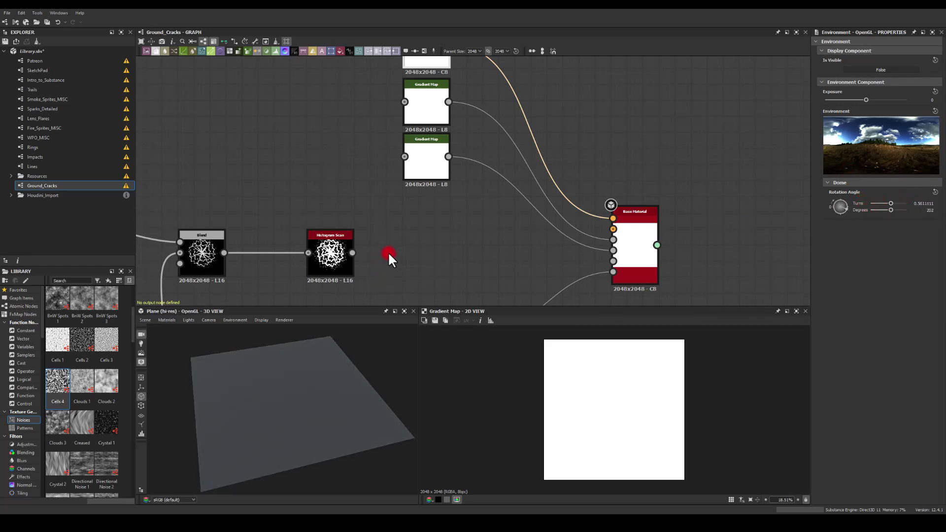
Move the final Histogram Scan closer to its Blend and shift the crack network away from the Gradient Maps and Base Material.
{"action": "middle_click_drag", "start_coordinate": [389, 252], "coordinate": [410, 194]}
{"action": "left_click_drag", "start_coordinate": [344, 217], "coordinate": [288, 200]}
{"action": "scroll", "coordinate": [213, 150], "scroll_direction": "down", "scroll_amount": 3}
{"action": "middle_click_drag", "start_coordinate": [213, 151], "coordinate": [392, 155]}
{"action": "scroll", "coordinate": [269, 110], "scroll_direction": "down", "scroll_amount": 2}
{"action": "middle_click_drag", "start_coordinate": [270, 111], "coordinate": [477, 150]}
{"action": "scroll", "coordinate": [477, 151], "scroll_direction": "down", "scroll_amount": 1}
{"action": "scroll", "coordinate": [309, 115], "scroll_direction": "down", "scroll_amount": 2}
{"action": "left_click_drag", "start_coordinate": [169, 79], "coordinate": [506, 263]}
{"action": "left_click_drag", "start_coordinate": [493, 169], "coordinate": [368, 169]}
{"action": "left_click", "coordinate": [401, 138]}
{"action": "scroll", "coordinate": [363, 167], "scroll_direction": "up", "scroll_amount": 3}
{"action": "middle_click_drag", "start_coordinate": [458, 154], "coordinate": [437, 181]}
{"action": "scroll", "coordinate": [458, 192], "scroll_direction": "up", "scroll_amount": 1}
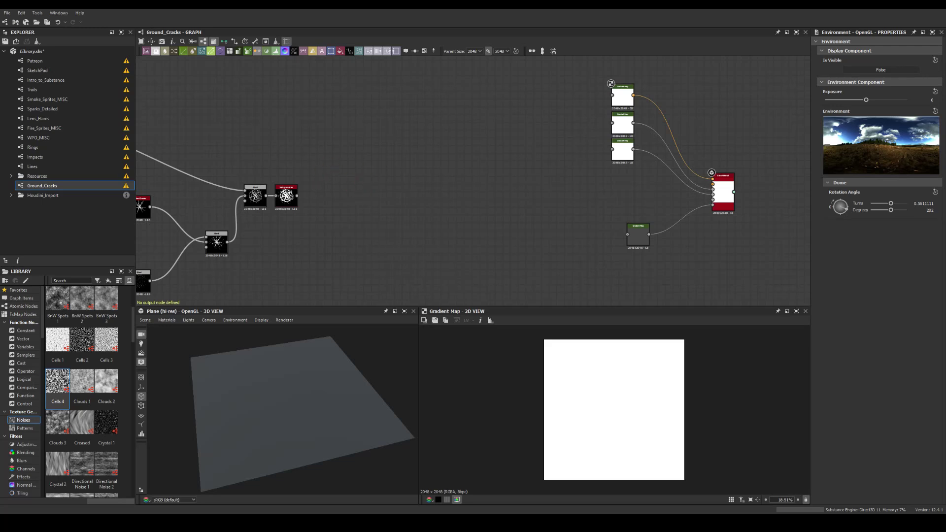
Add a Bevel node fed by the final Histogram Scan.
{"action": "middle_click_drag", "start_coordinate": [275, 190], "coordinate": [306, 216]}
{"action": "scroll", "coordinate": [297, 231], "scroll_direction": "up", "scroll_amount": 5}
{"action": "scroll", "coordinate": [329, 223], "scroll_direction": "up", "scroll_amount": 2}
{"action": "middle_click_drag", "start_coordinate": [394, 186], "coordinate": [357, 224]}
{"action": "scroll", "coordinate": [357, 224], "scroll_direction": "down", "scroll_amount": 1}
{"action": "scroll", "coordinate": [358, 232], "scroll_direction": "down", "scroll_amount": 1}
{"action": "left_click_drag", "start_coordinate": [325, 244], "coordinate": [413, 159]}
{"action": "type", "text": "bevel"}
{"action": "key", "text": "Return"}
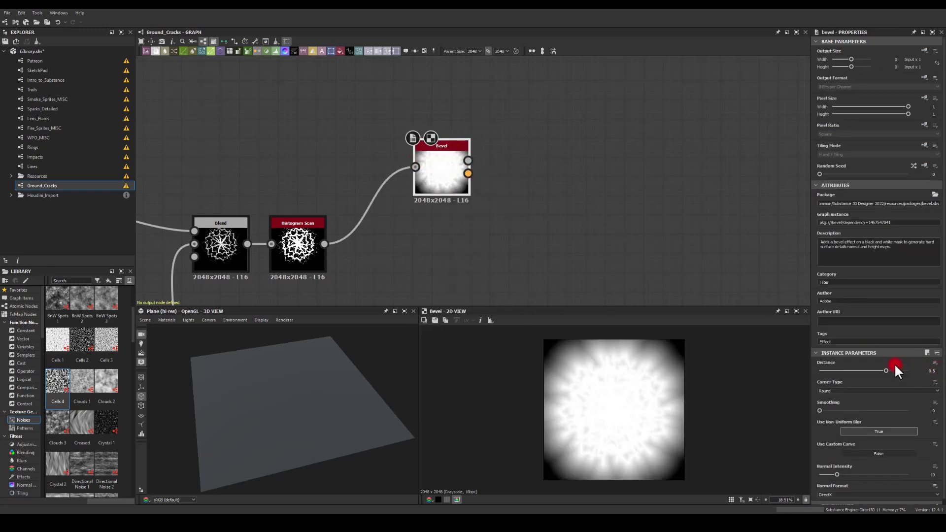
Set the Bevel's Distance to -0.06 and inspect the cracks in the 2D view.
{"action": "left_click_drag", "start_coordinate": [886, 370], "coordinate": [860, 366]}
{"action": "scroll", "coordinate": [631, 403], "scroll_direction": "up", "scroll_amount": 3}
{"action": "scroll", "coordinate": [577, 278], "scroll_direction": "down", "scroll_amount": 2}
Move the Bevel beside the Base Material and connect its height and normal outputs to the Height and Normal inputs.
{"action": "middle_click_drag", "start_coordinate": [576, 278], "coordinate": [352, 230]}
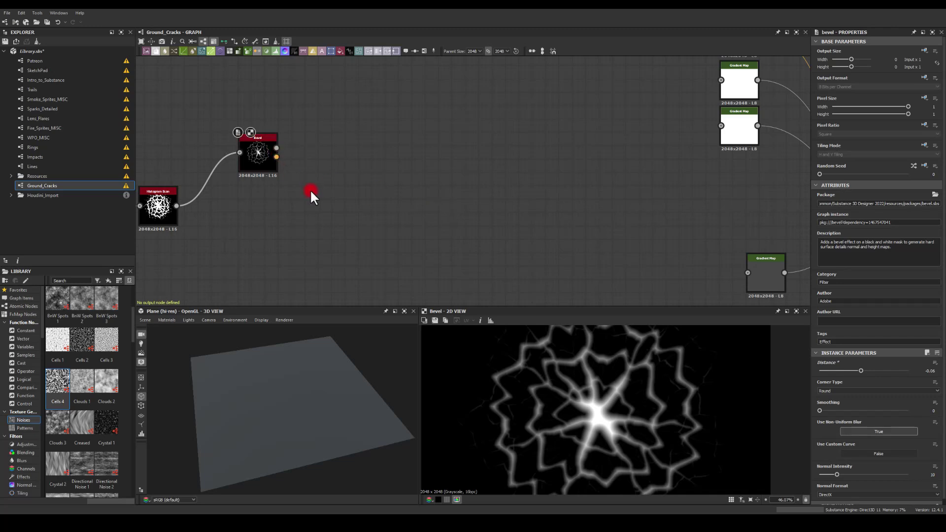
{"action": "left_click_drag", "start_coordinate": [259, 154], "coordinate": [703, 226]}
{"action": "middle_click_drag", "start_coordinate": [670, 195], "coordinate": [247, 137]}
{"action": "scroll", "coordinate": [359, 183], "scroll_direction": "up", "scroll_amount": 3}
{"action": "left_click_drag", "start_coordinate": [264, 159], "coordinate": [557, 135]}
{"action": "middle_click_drag", "start_coordinate": [270, 181], "coordinate": [273, 225]}
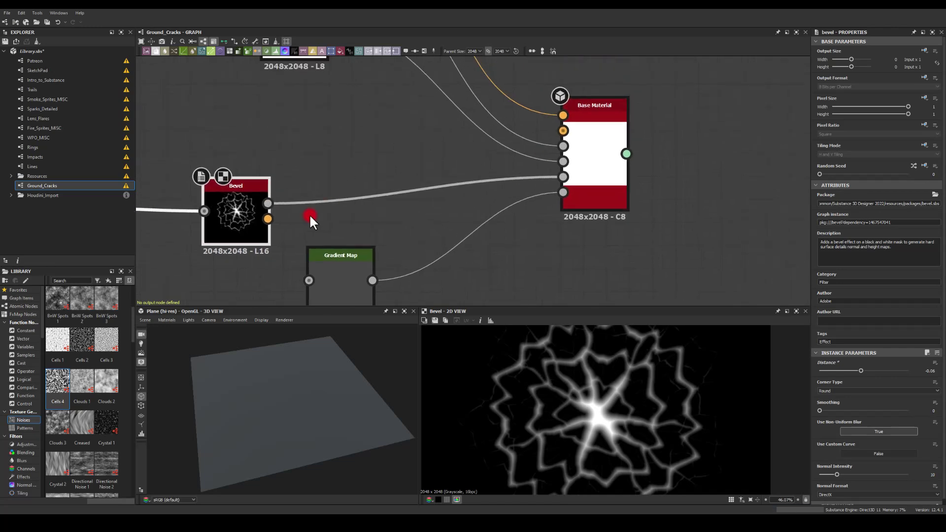
{"action": "left_click_drag", "start_coordinate": [269, 219], "coordinate": [594, 131]}
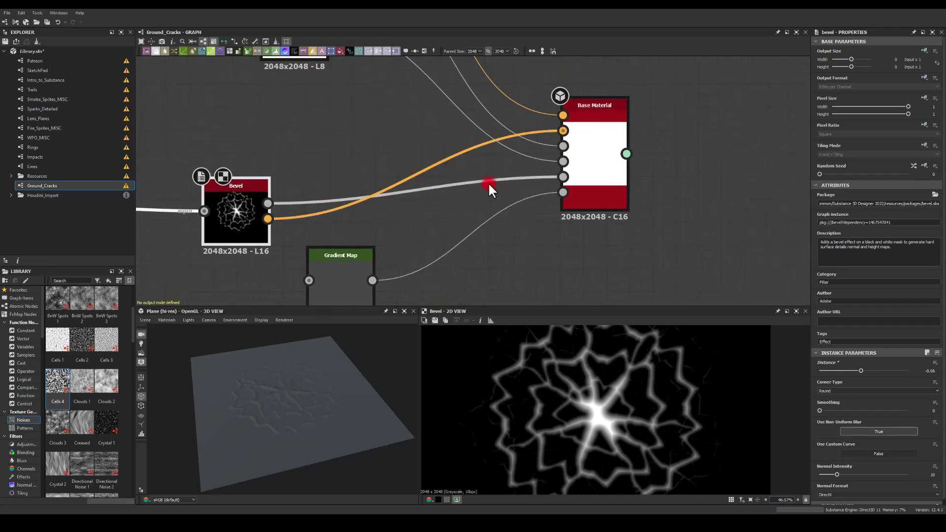
{"action": "left_click_drag", "start_coordinate": [297, 395], "coordinate": [284, 409]}
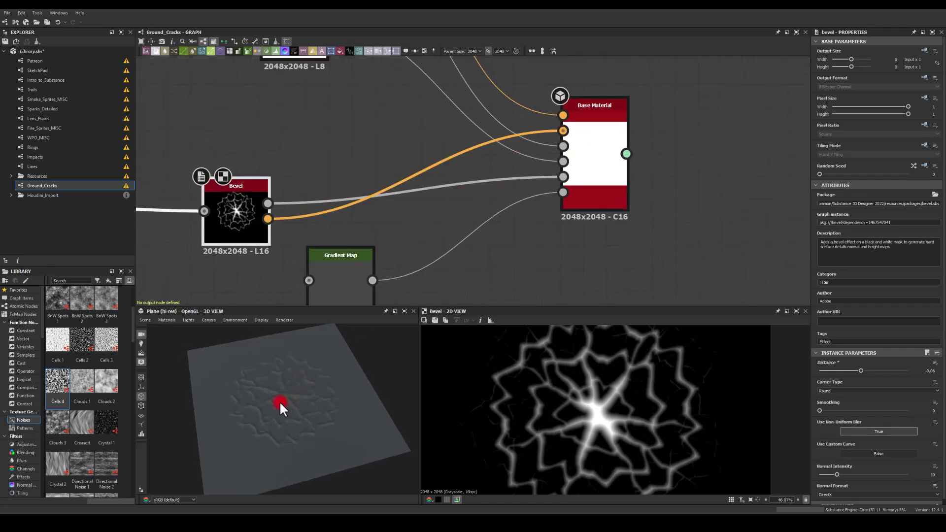
{"action": "left_click_drag", "start_coordinate": [279, 401], "coordinate": [266, 379]}
Set the 3D view material's Height Scale to -5 and its Tessellation Factor to 4.
{"action": "left_click", "coordinate": [344, 143]}
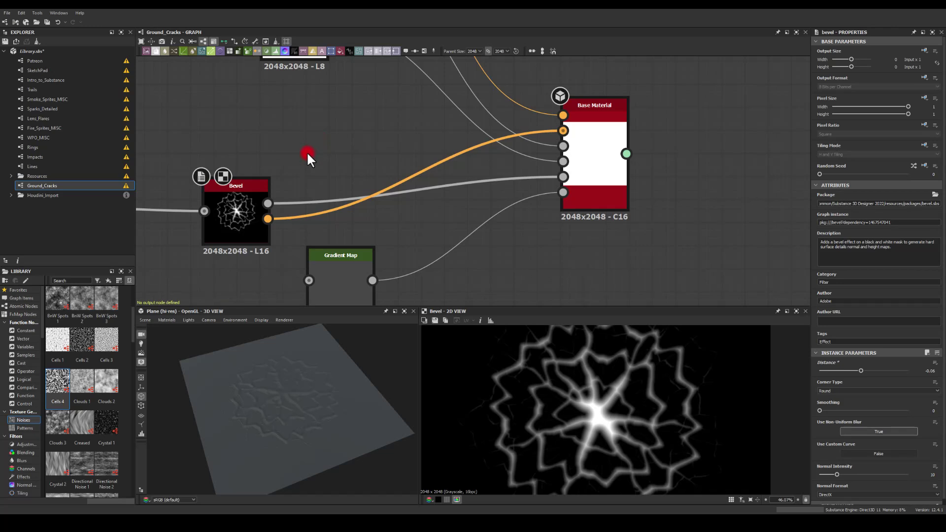
{"action": "left_click", "coordinate": [163, 321]}
{"action": "left_click", "coordinate": [212, 329]}
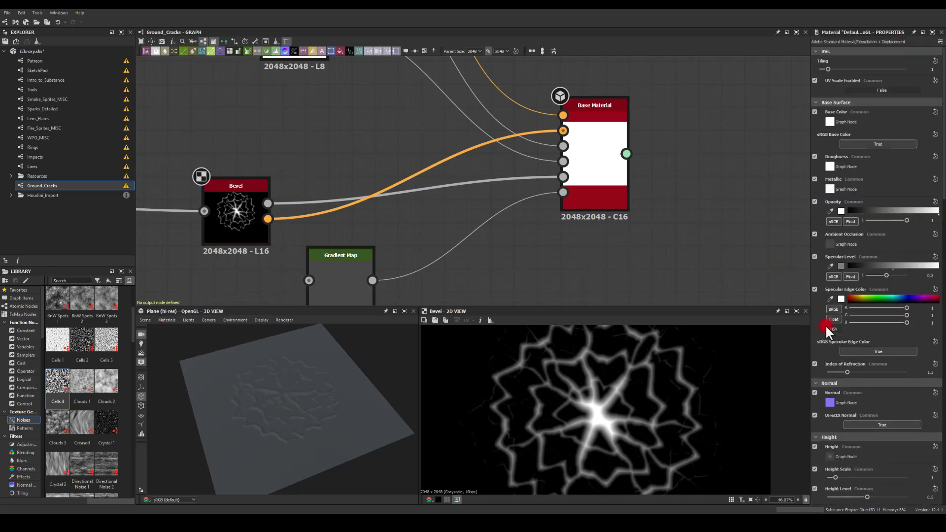
{"action": "scroll", "coordinate": [832, 377], "scroll_direction": "down", "scroll_amount": 3}
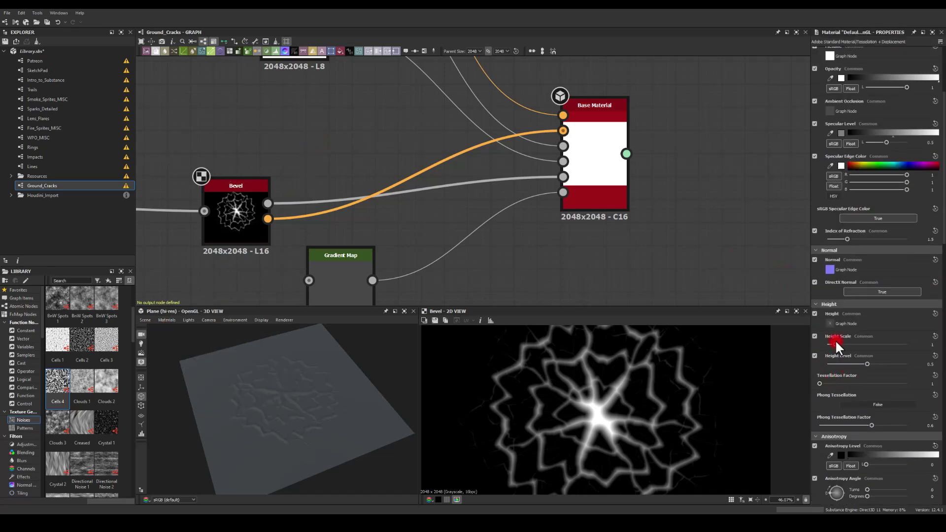
{"action": "left_click_drag", "start_coordinate": [839, 340], "coordinate": [941, 344]}
{"action": "type", "text": "-5"}
{"action": "key", "text": "Return"}
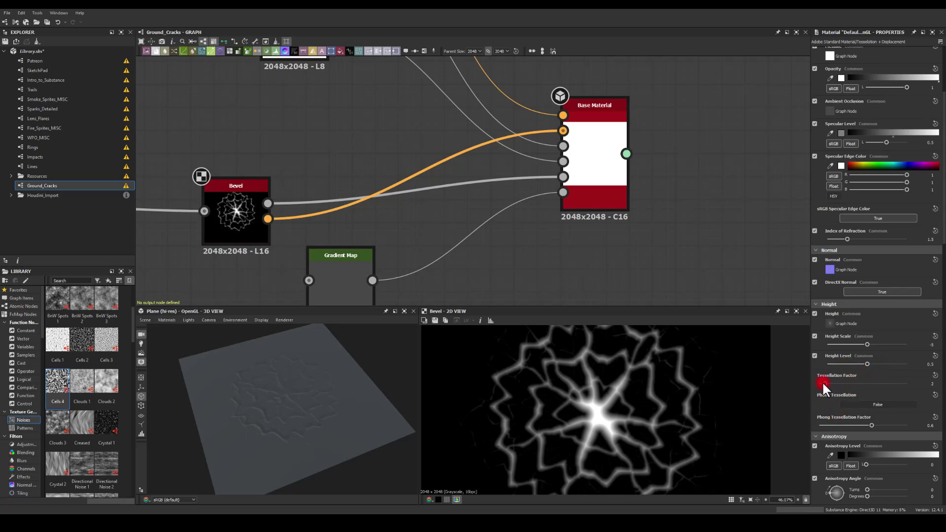
{"action": "scroll", "coordinate": [842, 404], "scroll_direction": "down", "scroll_amount": 6}
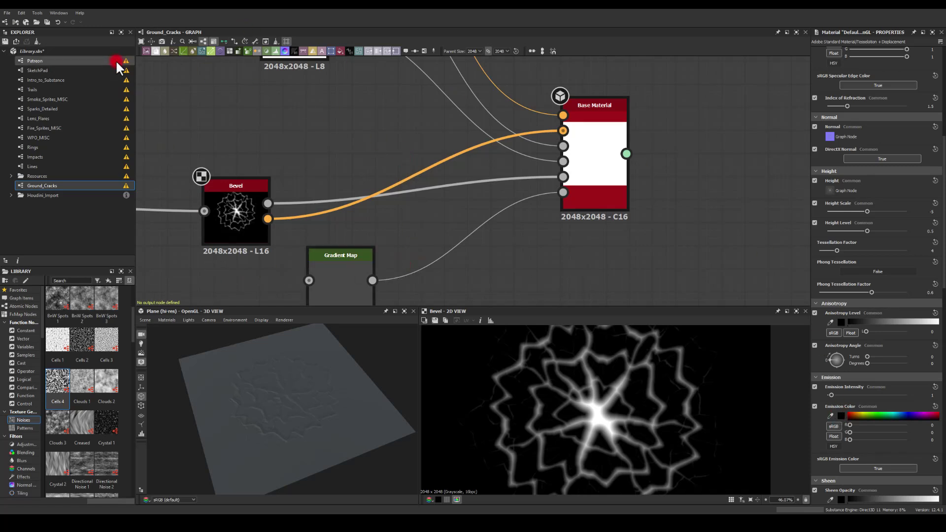
Rotate the environment dome to 301 degrees and inspect the crack relief on the plane up close.
{"action": "left_click", "coordinate": [231, 321]}
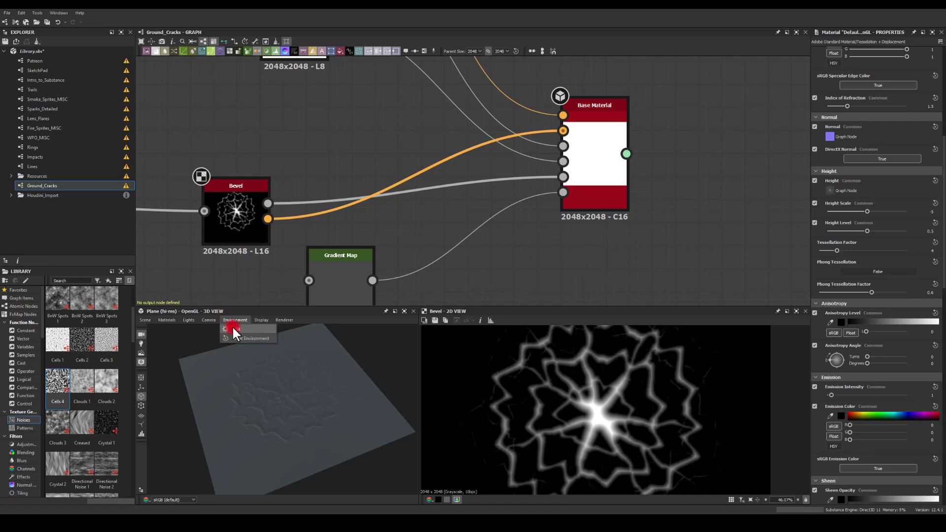
{"action": "mouse_move", "coordinate": [888, 202]}
{"action": "left_mouse_down"}
{"action": "mouse_move", "coordinate": [908, 211]}
{"action": "mouse_move", "coordinate": [900, 212]}
{"action": "left_mouse_up"}
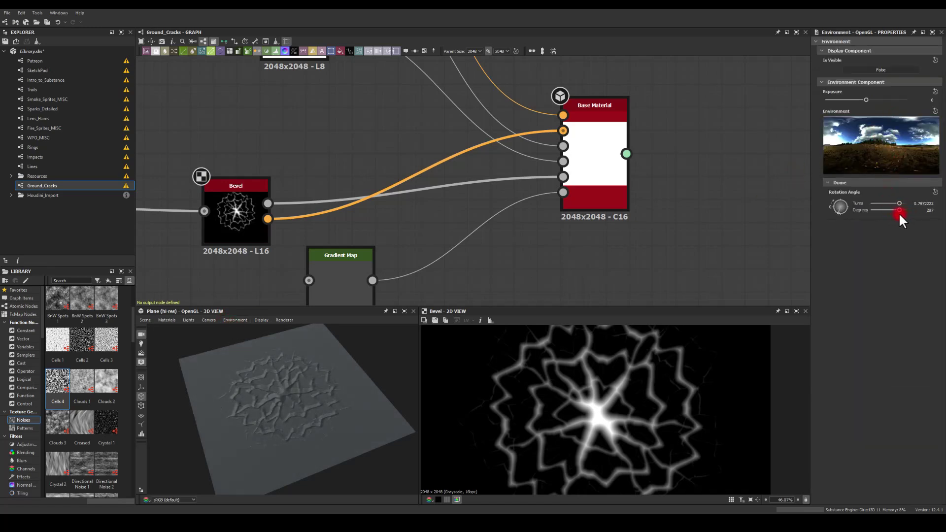
{"action": "mouse_move", "coordinate": [272, 406]}
{"action": "left_mouse_down"}
{"action": "mouse_move", "coordinate": [255, 389]}
{"action": "mouse_move", "coordinate": [219, 409]}
{"action": "mouse_move", "coordinate": [215, 425]}
{"action": "mouse_move", "coordinate": [227, 400]}
{"action": "mouse_move", "coordinate": [238, 404]}
{"action": "left_mouse_up"}
{"action": "scroll", "coordinate": [255, 394], "scroll_direction": "up", "scroll_amount": 3}
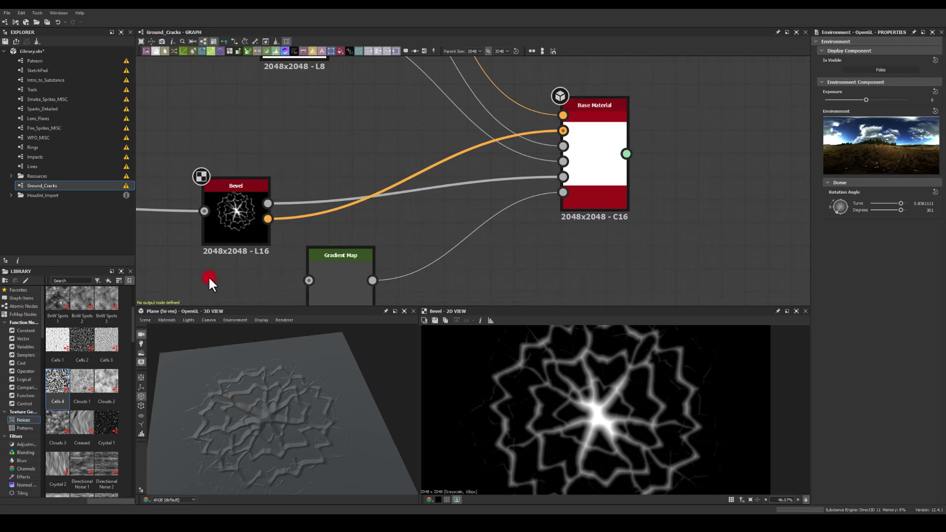
Set the Position of the Histogram Scan after the Cross Section node to 0.12.
{"action": "middle_click_drag", "start_coordinate": [211, 256], "coordinate": [376, 181]}
{"action": "scroll", "coordinate": [335, 185], "scroll_direction": "down", "scroll_amount": 3}
{"action": "middle_click_drag", "start_coordinate": [212, 221], "coordinate": [475, 177]}
{"action": "middle_click_drag", "start_coordinate": [215, 192], "coordinate": [491, 199]}
{"action": "mouse_move", "coordinate": [360, 195]}
{"action": "middle_mouse_down"}
{"action": "mouse_move", "coordinate": [303, 169]}
{"action": "mouse_move", "coordinate": [423, 179]}
{"action": "mouse_move", "coordinate": [185, 166]}
{"action": "mouse_move", "coordinate": [532, 202]}
{"action": "mouse_move", "coordinate": [627, 173]}
{"action": "mouse_move", "coordinate": [294, 167]}
{"action": "mouse_move", "coordinate": [208, 105]}
{"action": "mouse_move", "coordinate": [285, 211]}
{"action": "middle_mouse_up"}
{"action": "scroll", "coordinate": [307, 171], "scroll_direction": "up", "scroll_amount": 3}
{"action": "left_click", "coordinate": [372, 150]}
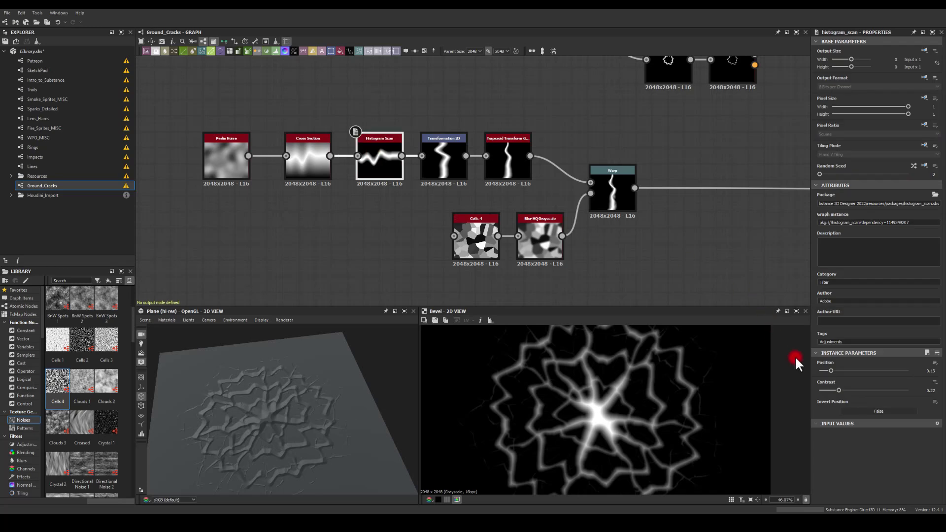
{"action": "left_click_drag", "start_coordinate": [828, 368], "coordinate": [815, 365]}
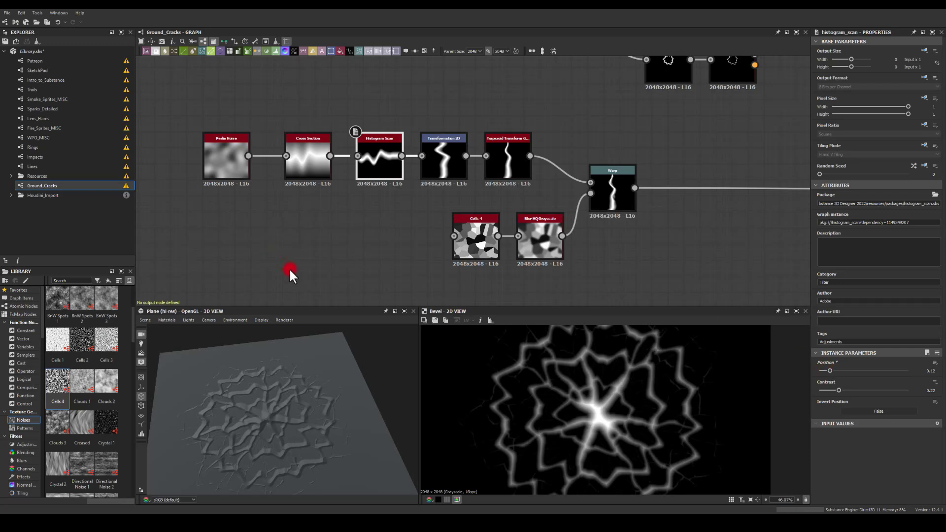
Set the Edge Width of the Edge Detect node in the cell cracks chain to 3.55.
{"action": "middle_click_drag", "start_coordinate": [331, 250], "coordinate": [347, 149]}
{"action": "middle_click_drag", "start_coordinate": [241, 227], "coordinate": [182, 114]}
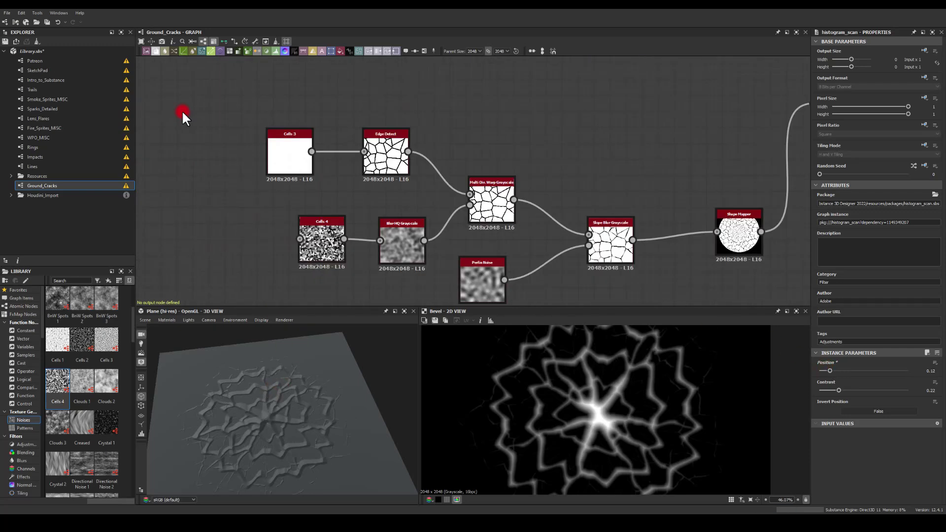
{"action": "left_click", "coordinate": [386, 173]}
{"action": "left_click_drag", "start_coordinate": [829, 371], "coordinate": [833, 370]}
{"action": "left_click_drag", "start_coordinate": [252, 407], "coordinate": [233, 419]}
Examine the updated cracks along the graph and in the 3D preview, ending at the Bevel and Base Material nodes.
{"action": "middle_click_drag", "start_coordinate": [367, 218], "coordinate": [250, 149]}
{"action": "middle_click_drag", "start_coordinate": [467, 100], "coordinate": [313, 292]}
{"action": "middle_click_drag", "start_coordinate": [462, 158], "coordinate": [294, 125]}
{"action": "middle_click_drag", "start_coordinate": [556, 154], "coordinate": [354, 124]}
{"action": "scroll", "coordinate": [353, 124], "scroll_direction": "down", "scroll_amount": 2}
{"action": "middle_click_drag", "start_coordinate": [498, 264], "coordinate": [519, 281]}
{"action": "scroll", "coordinate": [566, 395], "scroll_direction": "down", "scroll_amount": 1}
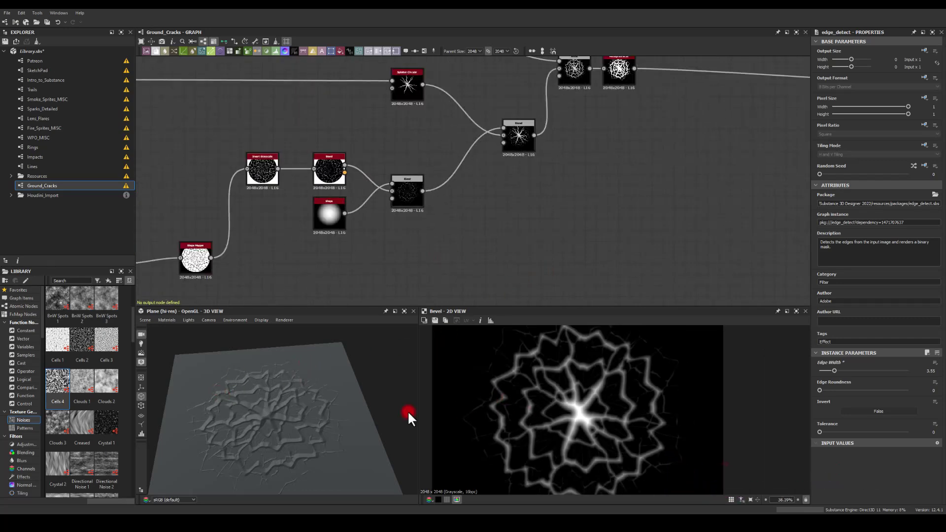
{"action": "left_click_drag", "start_coordinate": [279, 411], "coordinate": [334, 335]}
{"action": "scroll", "coordinate": [330, 211], "scroll_direction": "down", "scroll_amount": 3}
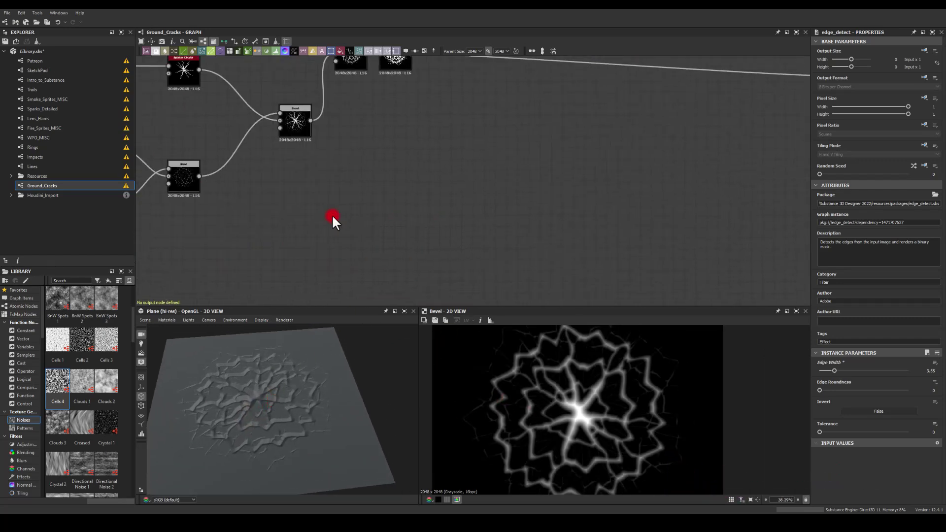
{"action": "middle_click_drag", "start_coordinate": [589, 219], "coordinate": [357, 222]}
{"action": "scroll", "coordinate": [480, 161], "scroll_direction": "up", "scroll_amount": 3}
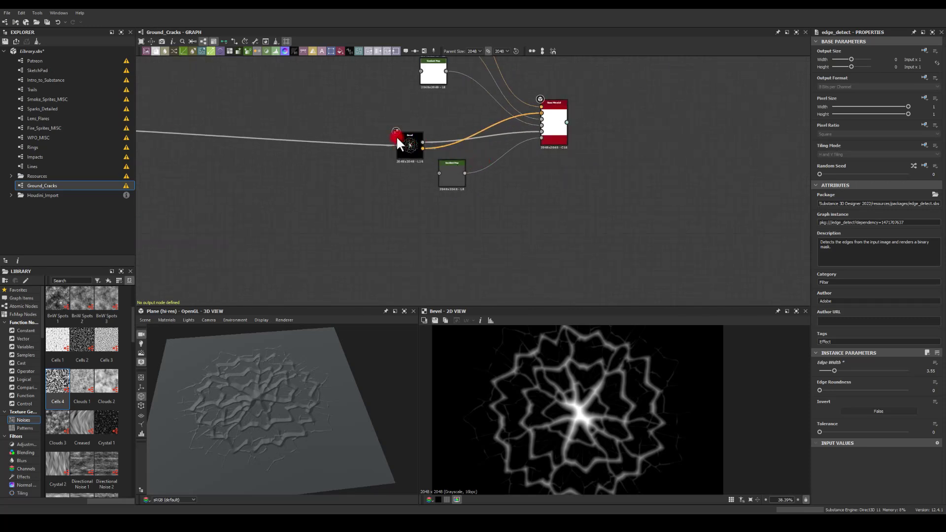
{"action": "middle_click_drag", "start_coordinate": [363, 102], "coordinate": [376, 159]}
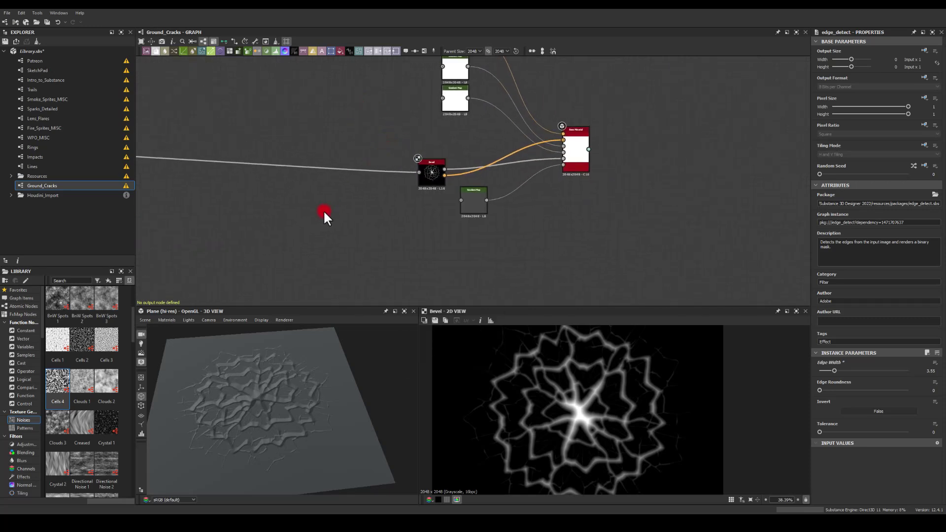